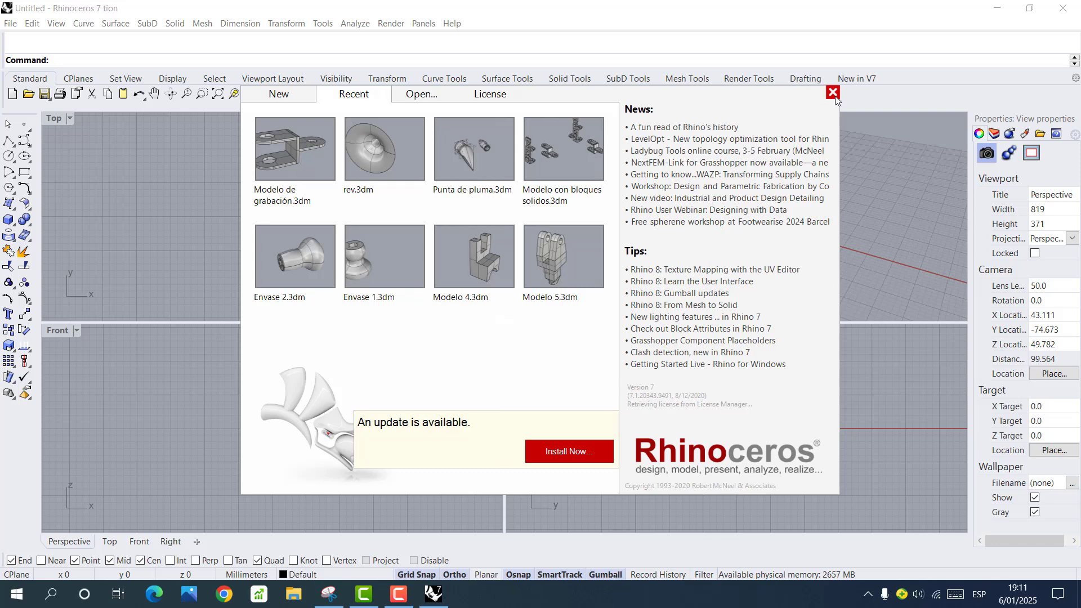
# Dismiss the start screen and maximize the Perspective viewport.
pyautogui.click(833, 93)
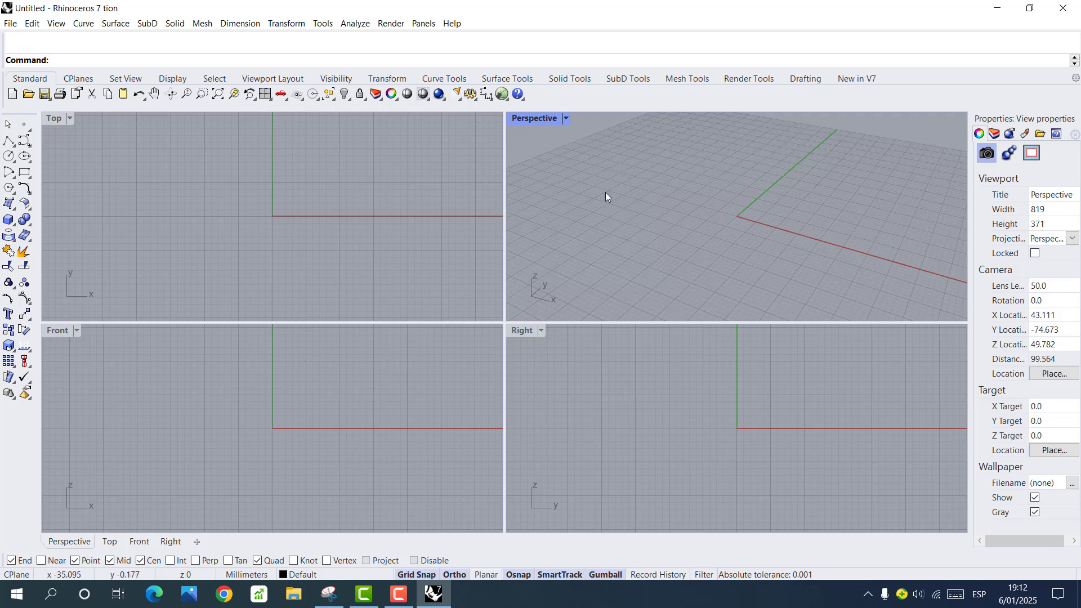
pyautogui.doubleClick(529, 119)
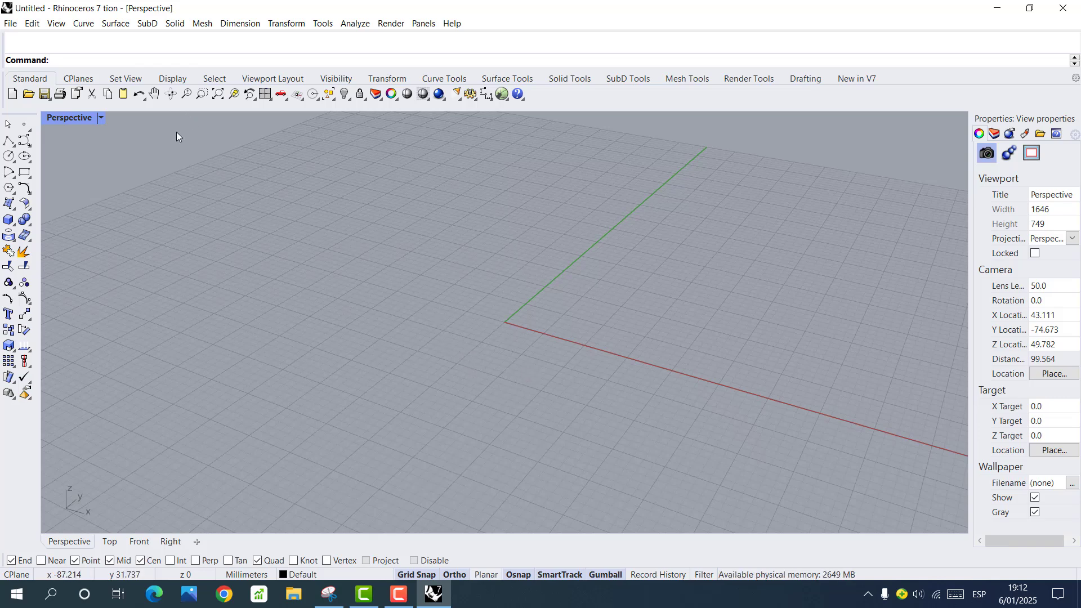
pyautogui.click(154, 96)
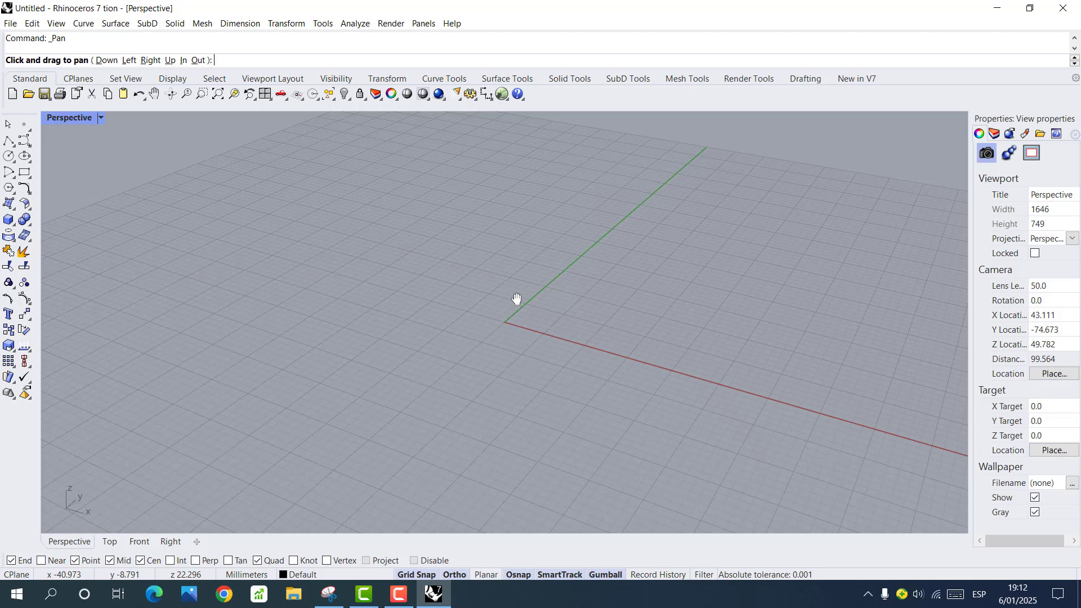
pyautogui.moveTo(517, 299); pyautogui.dragTo(422, 339)
pyautogui.press('Return')
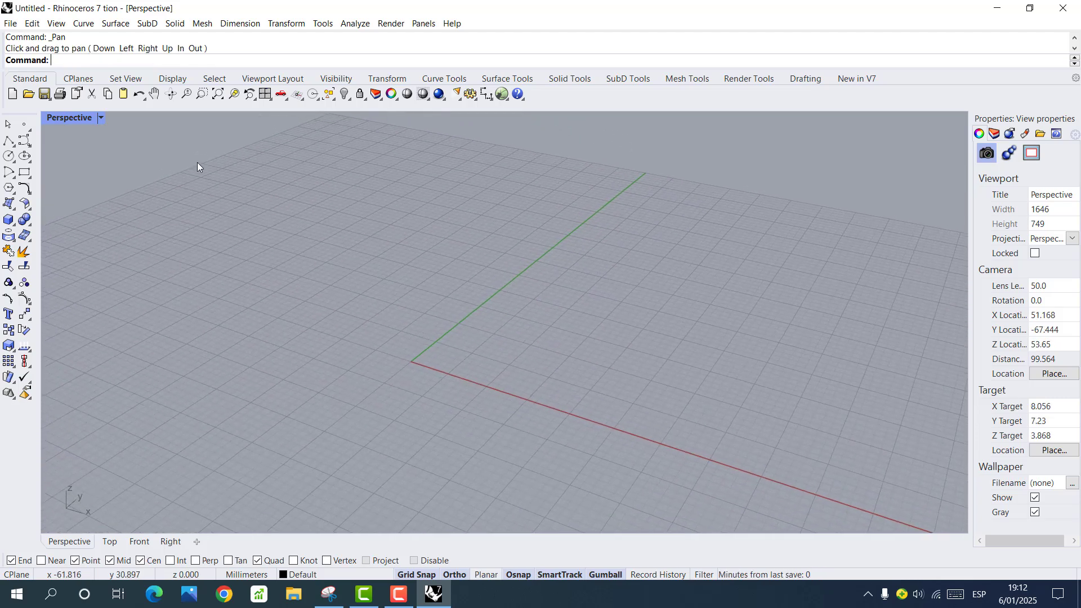
pyautogui.click(172, 95)
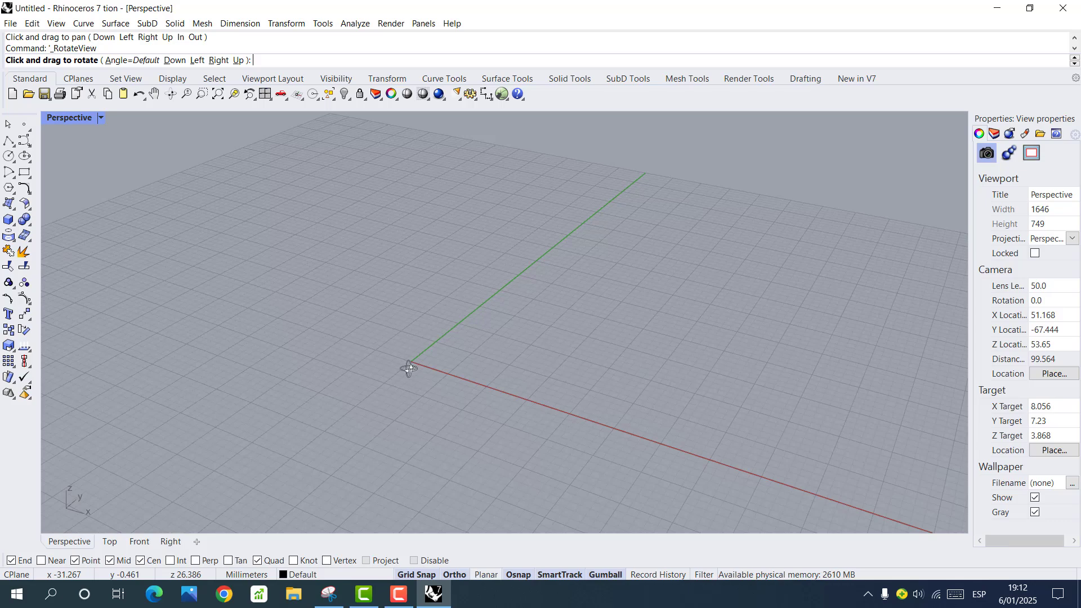
pyautogui.moveTo(388, 367); pyautogui.dragTo(411, 360)
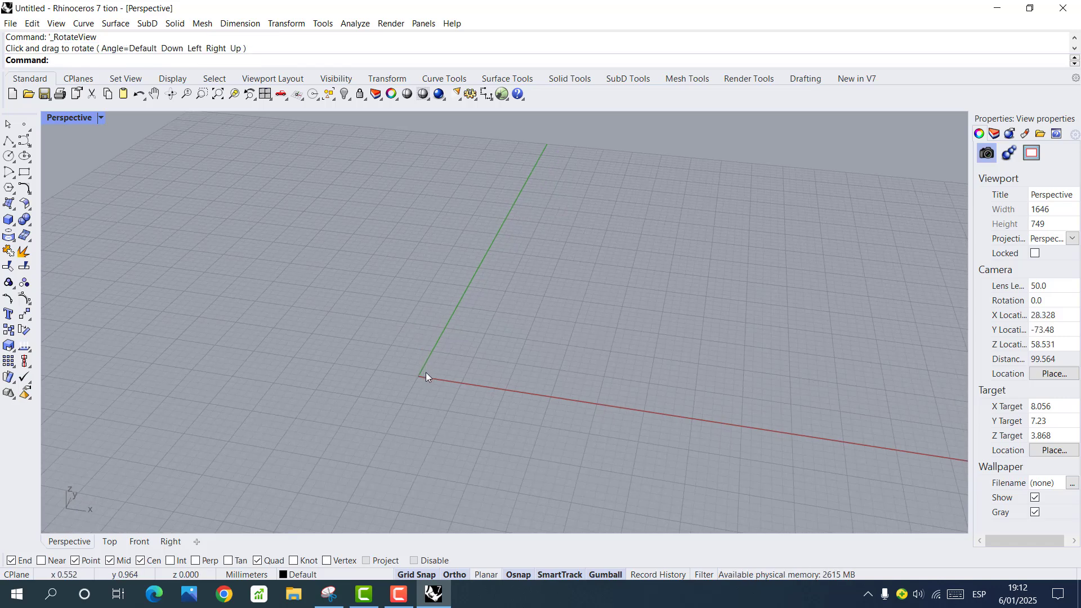
pyautogui.scroll(5, 427, 373)
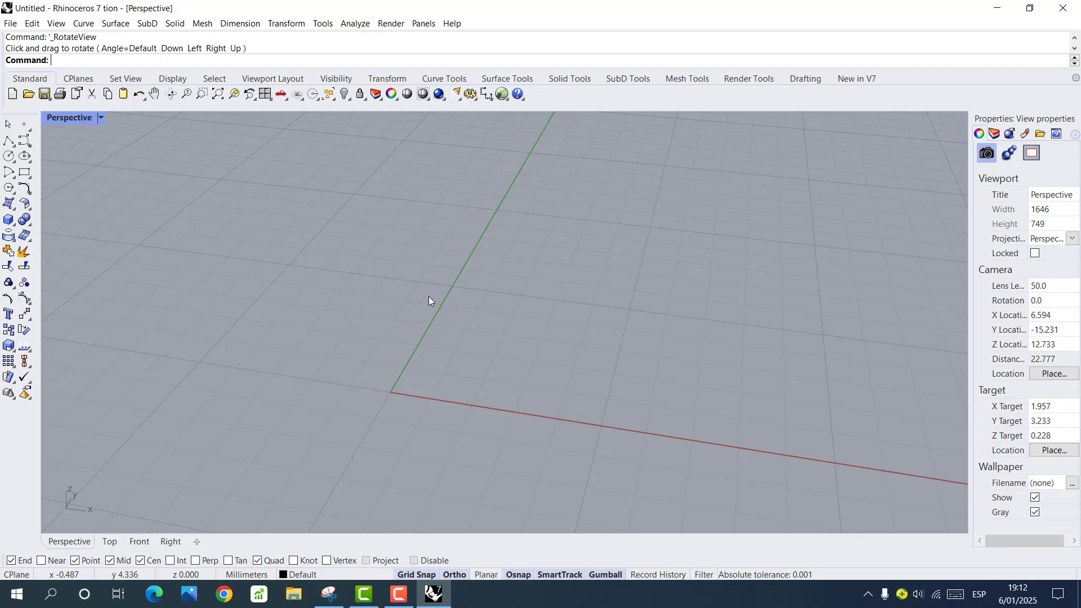
pyautogui.scroll(-7, 428, 296)
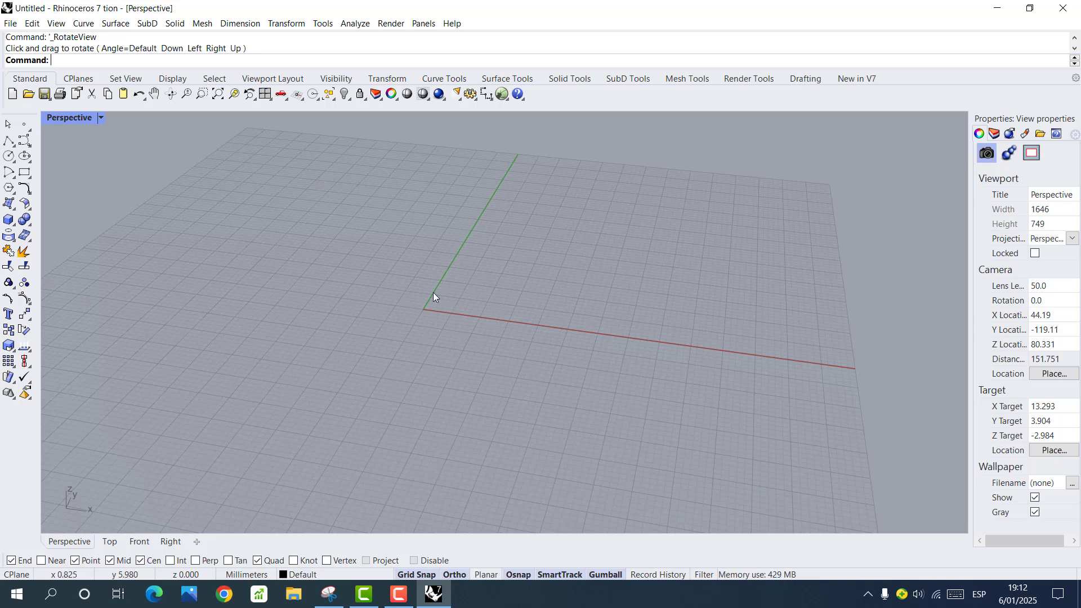
# Check the base's overall length and width in the reference drawing in the Snipping Tool, and return to Rhino.
pyautogui.click(337, 599)
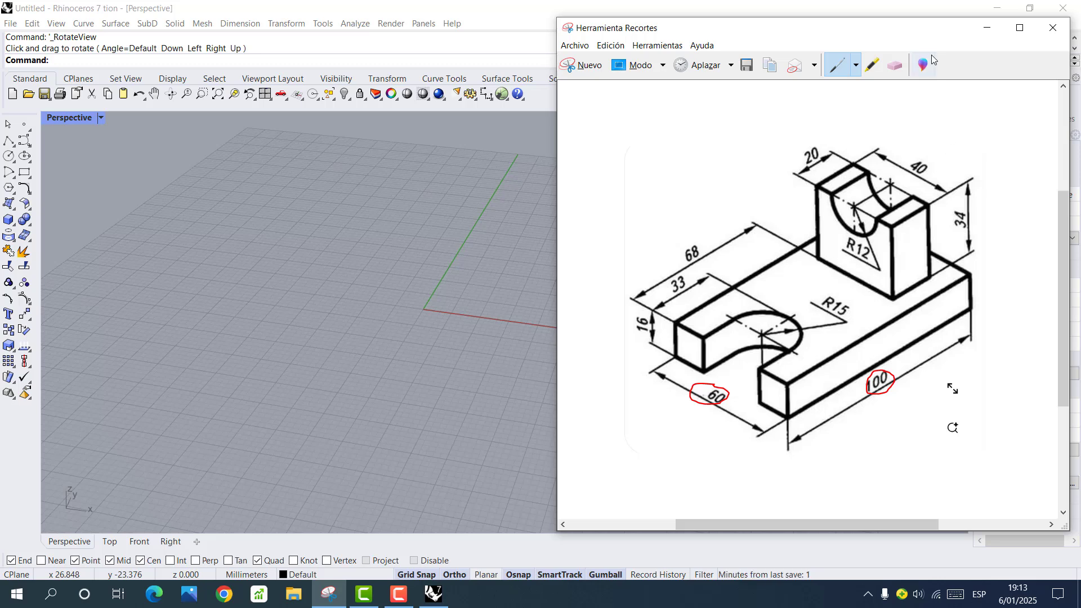
pyautogui.click(986, 27)
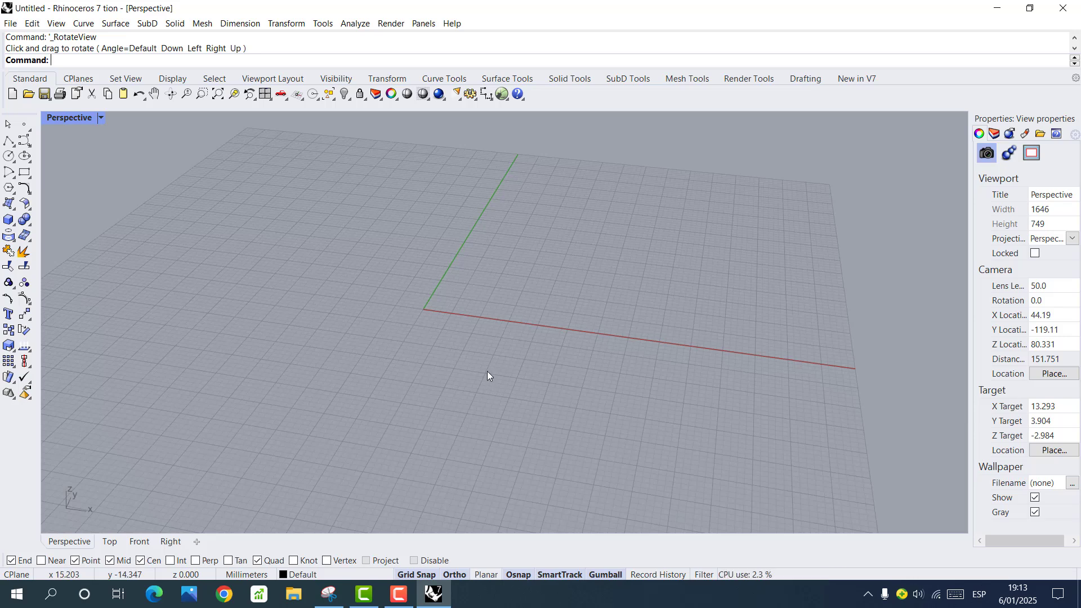
pyautogui.moveTo(488, 370)
pyautogui.mouseDown(button='right')
pyautogui.moveTo(449, 370)
pyautogui.moveTo(473, 357)
pyautogui.mouseUp(button='right')
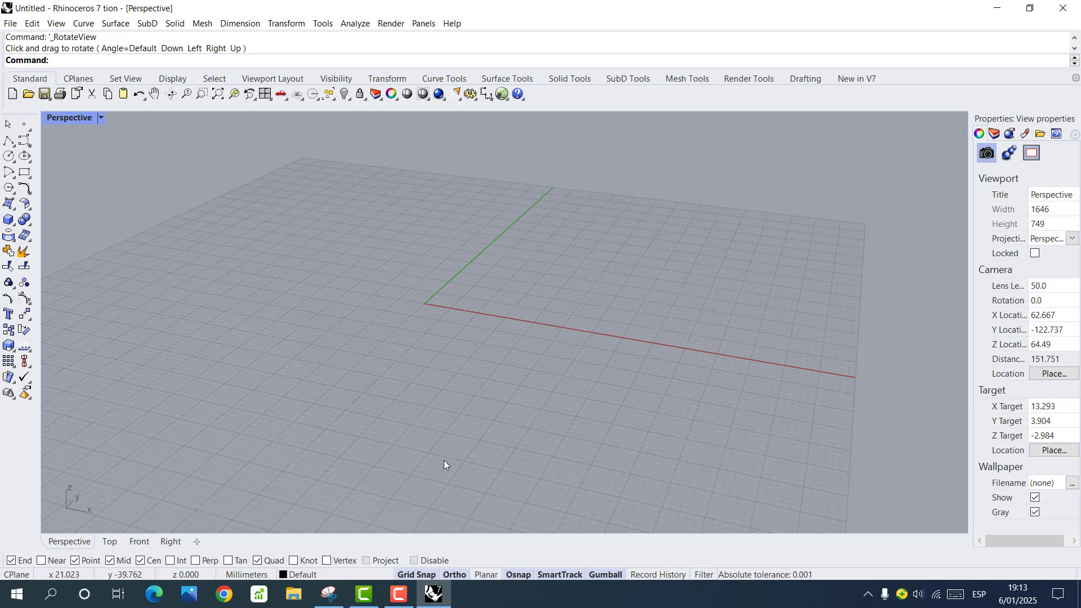
pyautogui.click(518, 575)
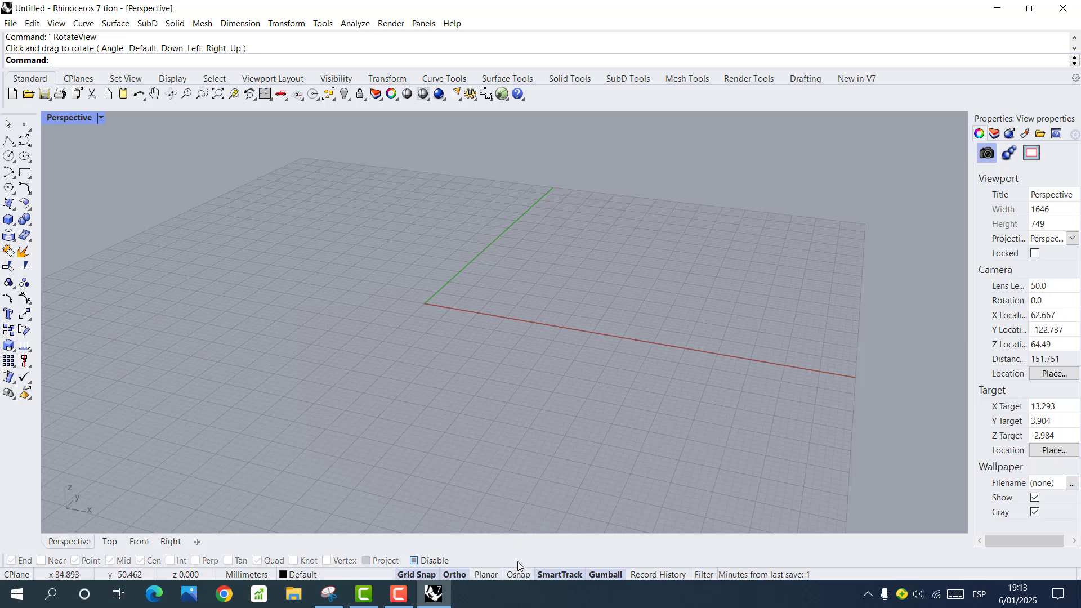
pyautogui.click(517, 574)
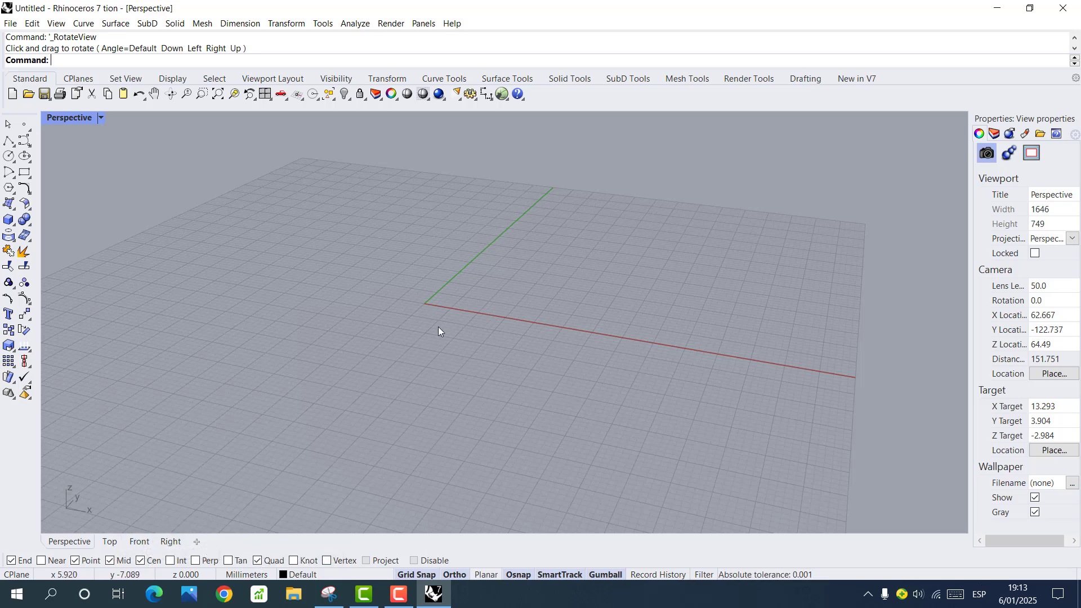
# Draw a 100 mm line parallel to the green Y axis, starting at about x 12, y -26.
pyautogui.moveTo(438, 327)
pyautogui.mouseDown(button='right')
pyautogui.moveTo(457, 346)
pyautogui.moveTo(437, 338)
pyautogui.moveTo(428, 315)
pyautogui.mouseUp(button='right')
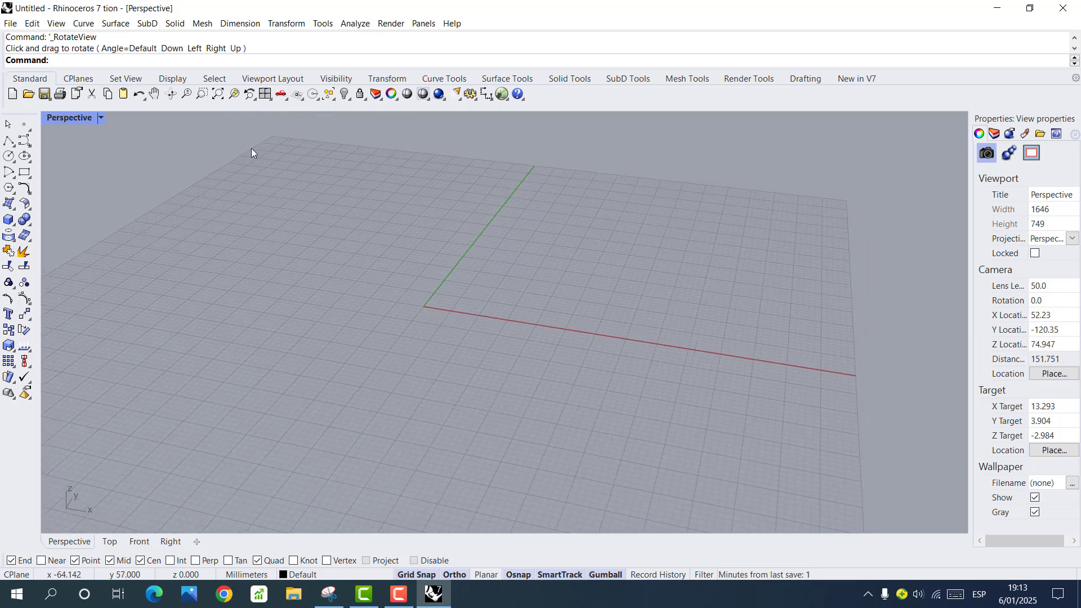
pyautogui.click(171, 95)
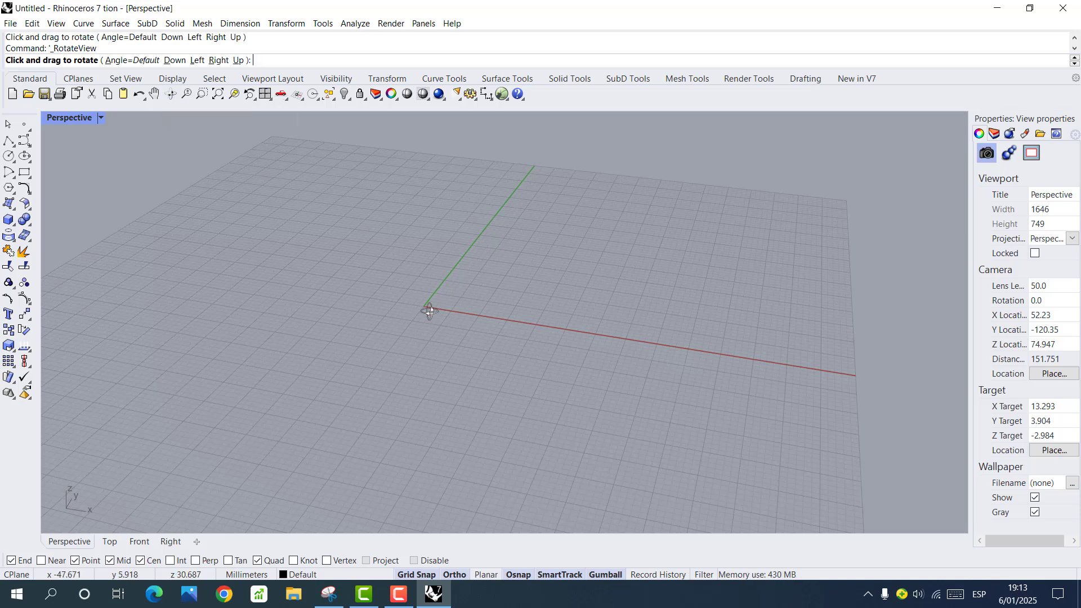
pyautogui.moveTo(440, 304); pyautogui.dragTo(381, 301)
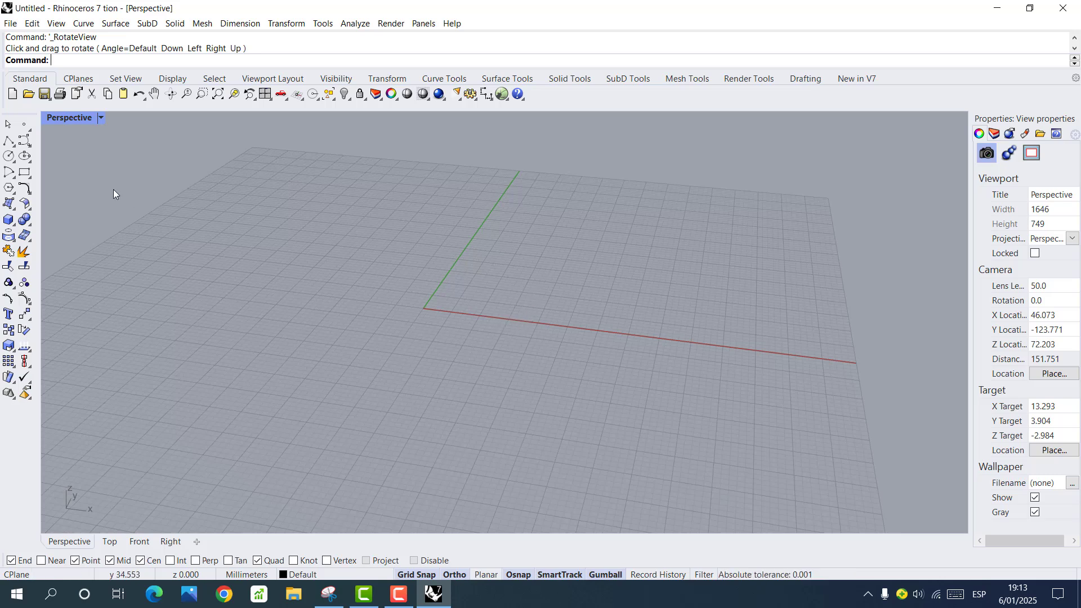
pyautogui.click(13, 148)
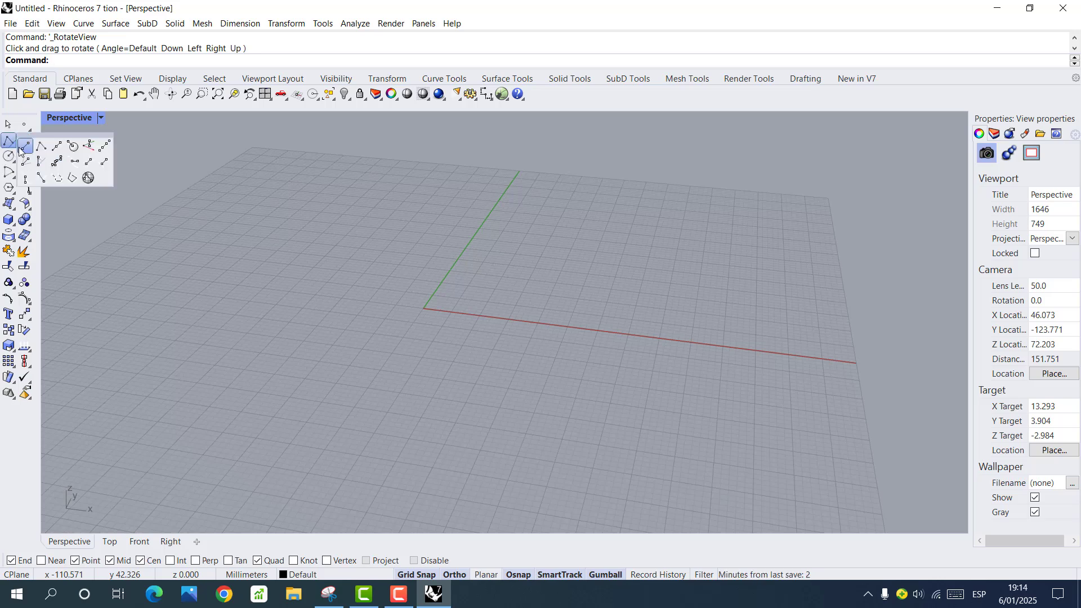
pyautogui.click(26, 149)
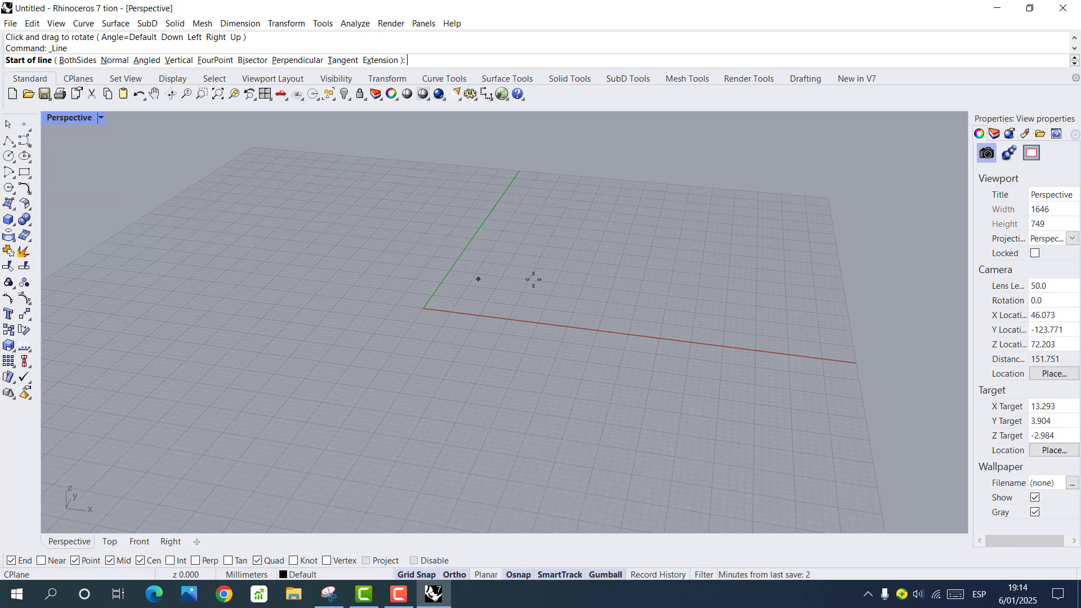
pyautogui.click(446, 403)
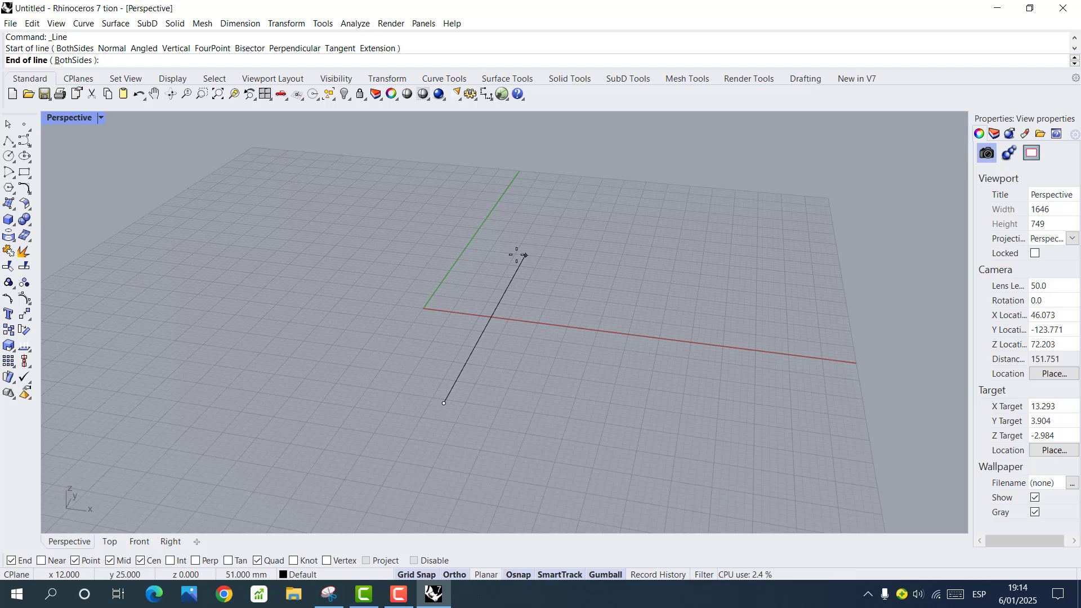
pyautogui.write('100')
pyautogui.press('Return')
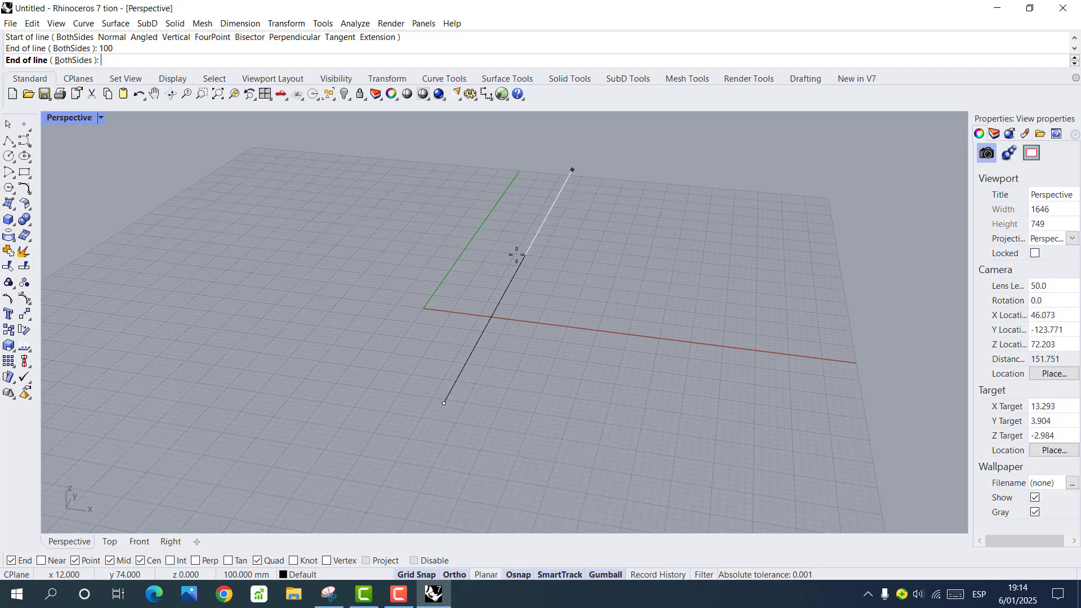
pyautogui.click(704, 200)
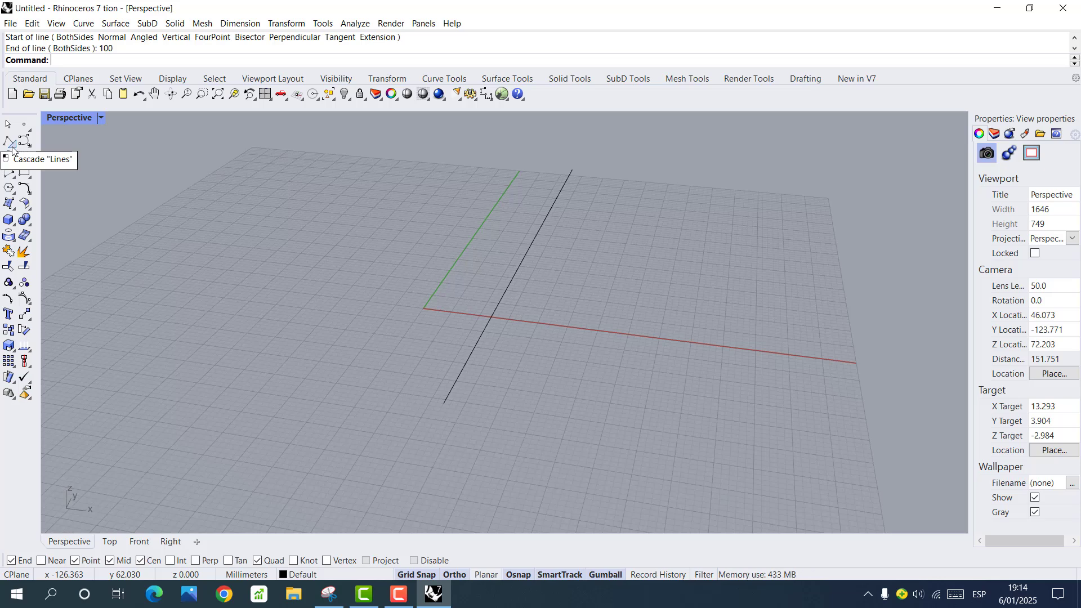
# Draw a 60 mm line in the positive X direction from the far end of the first line.
pyautogui.click(11, 146)
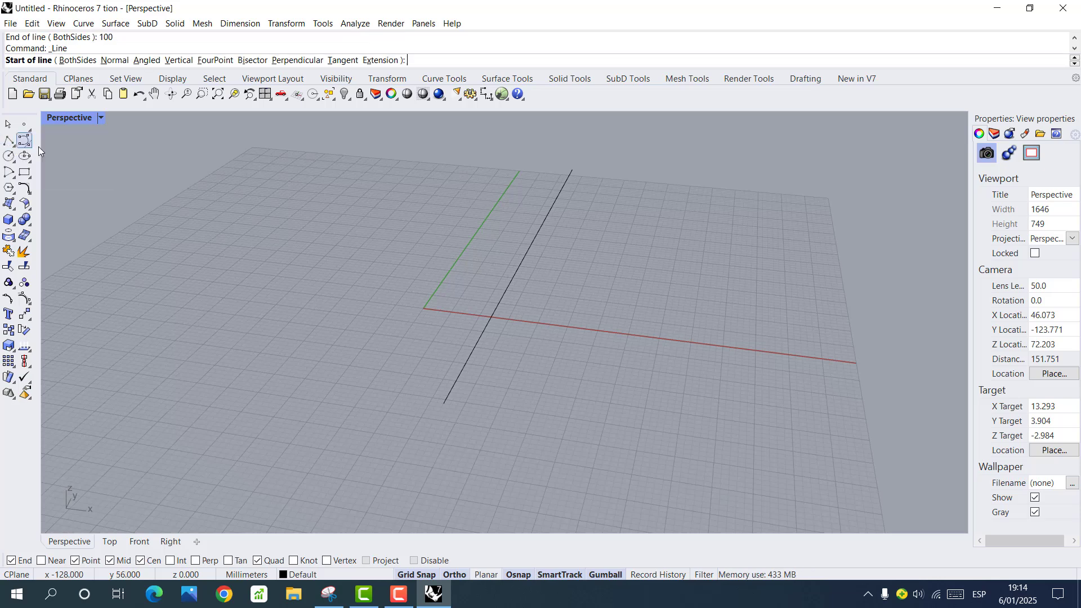
pyautogui.click(572, 169)
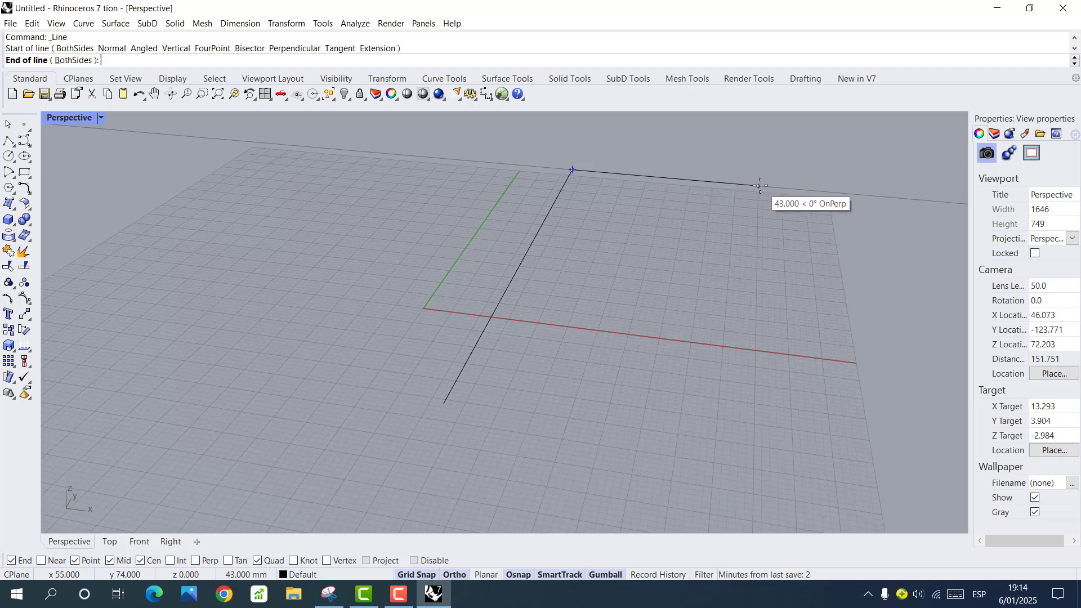
pyautogui.write('60')
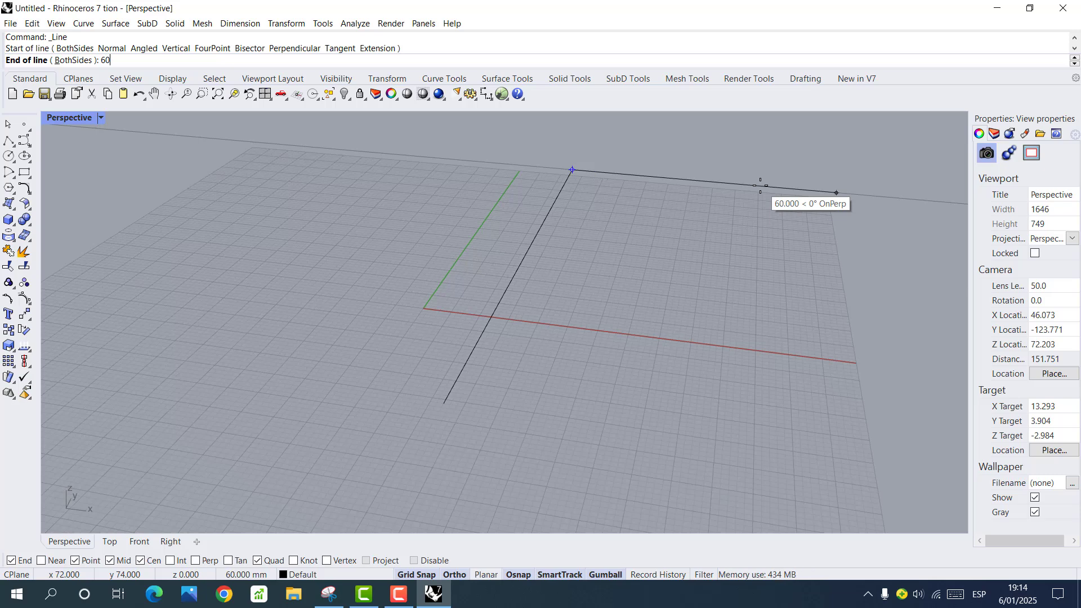
pyautogui.press('Return')
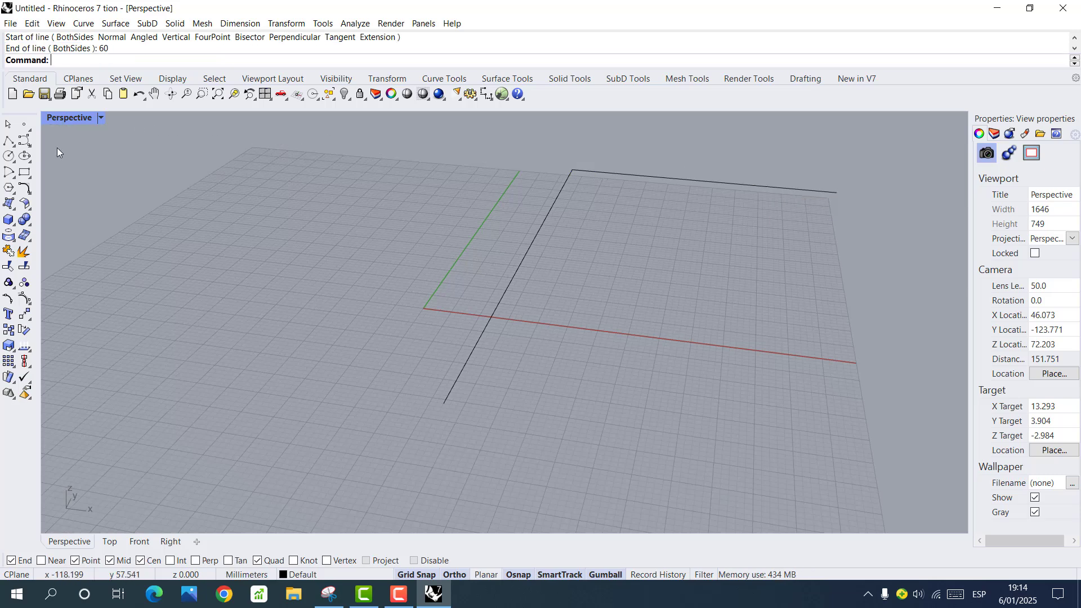
# Draw a 100 mm line in the negative Y direction from the free end of the 60 mm line.
pyautogui.click(12, 147)
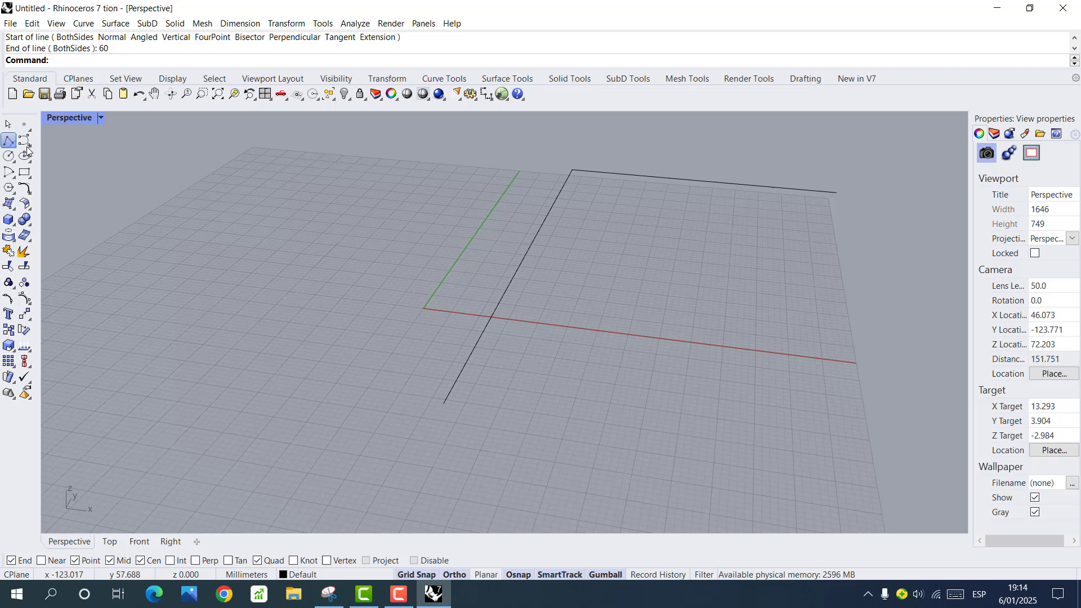
pyautogui.click(836, 192)
pyautogui.write('100')
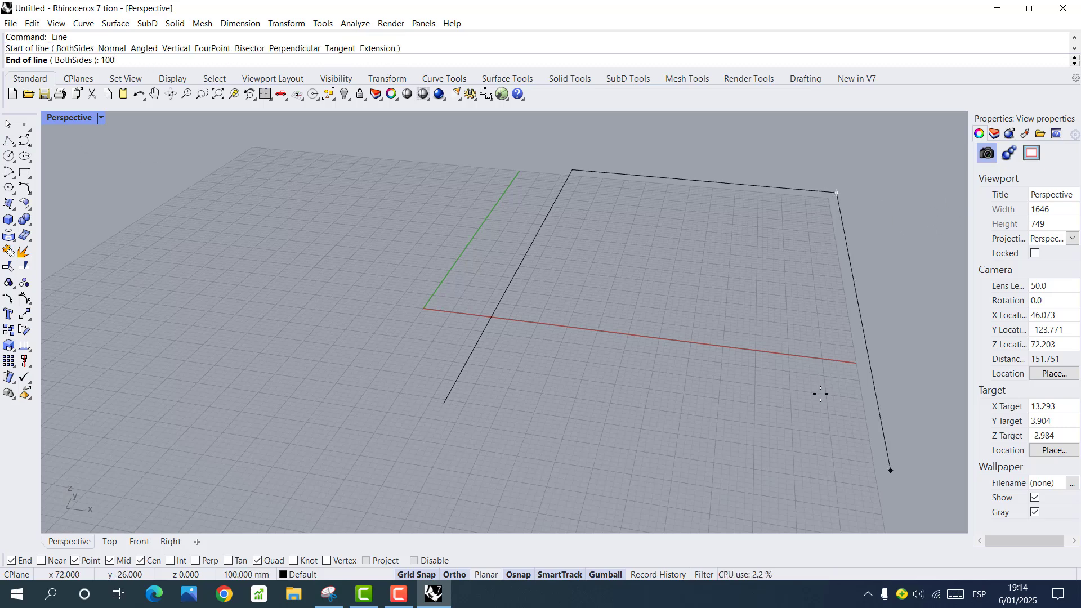
pyautogui.press('Return')
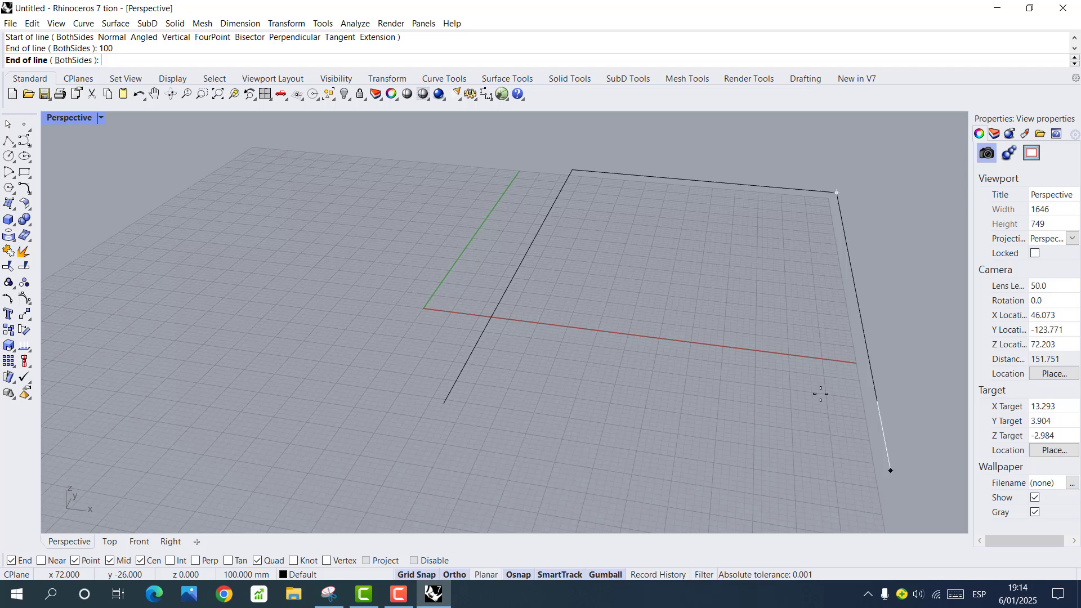
pyautogui.press('Return')
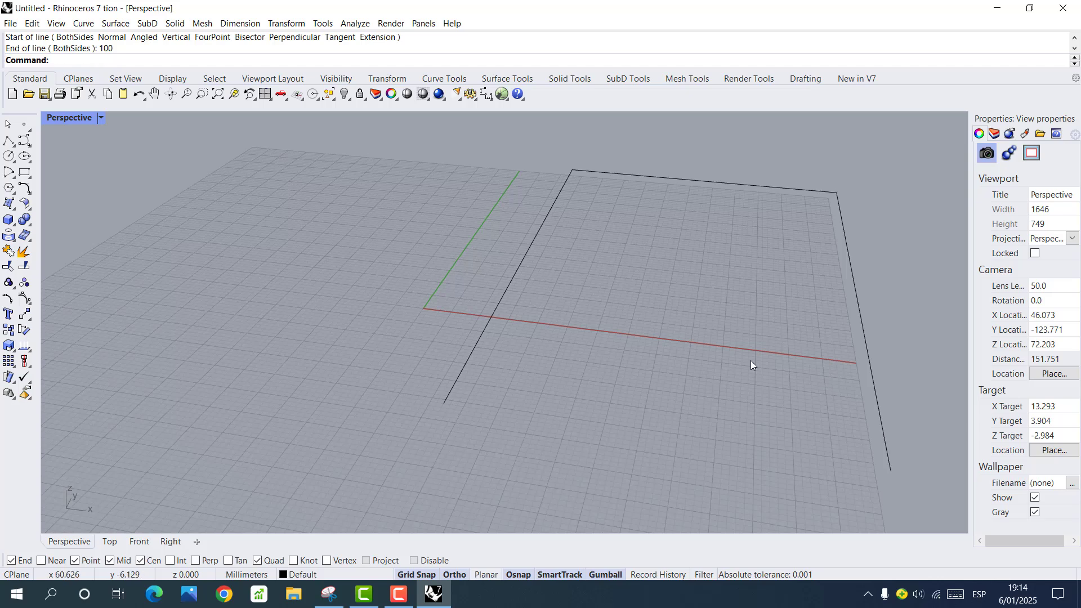
# Close the base rectangle with a line joining the free ends of the two 100 mm lines.
pyautogui.click(15, 145)
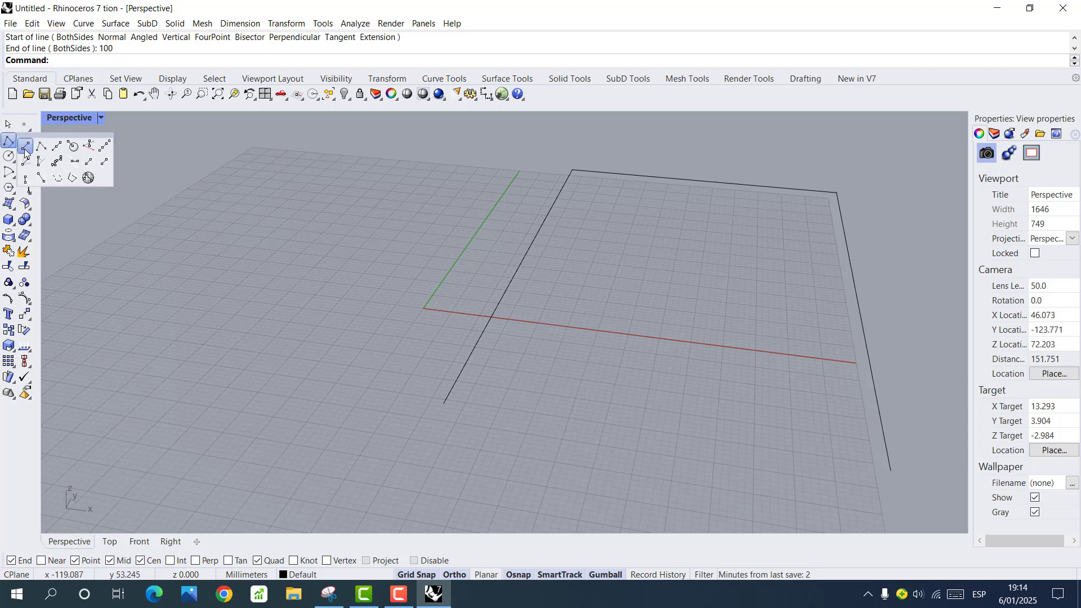
pyautogui.click(27, 154)
pyautogui.click(444, 403)
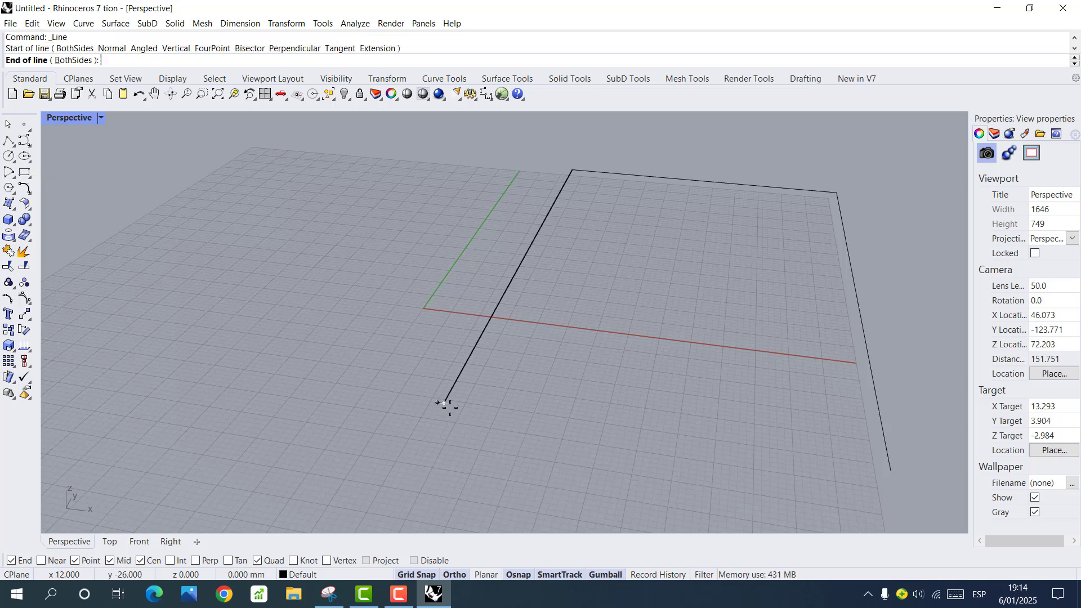
pyautogui.click(891, 469)
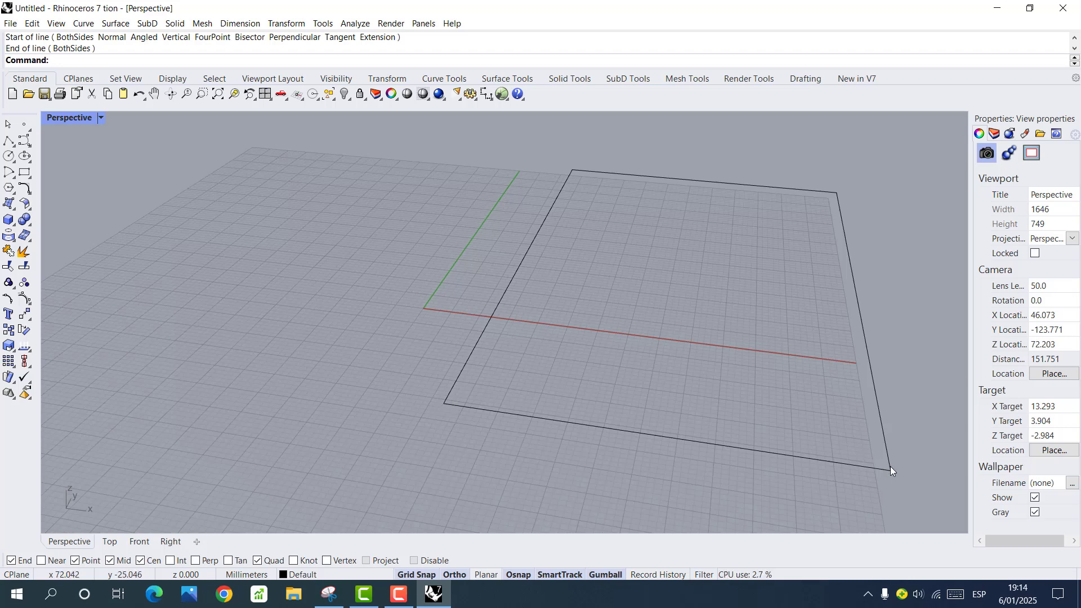
# Bring up the reference drawing in the Snipping Tool to examine the base's remaining dimensions.
pyautogui.click(169, 94)
pyautogui.moveTo(708, 394); pyautogui.dragTo(461, 372)
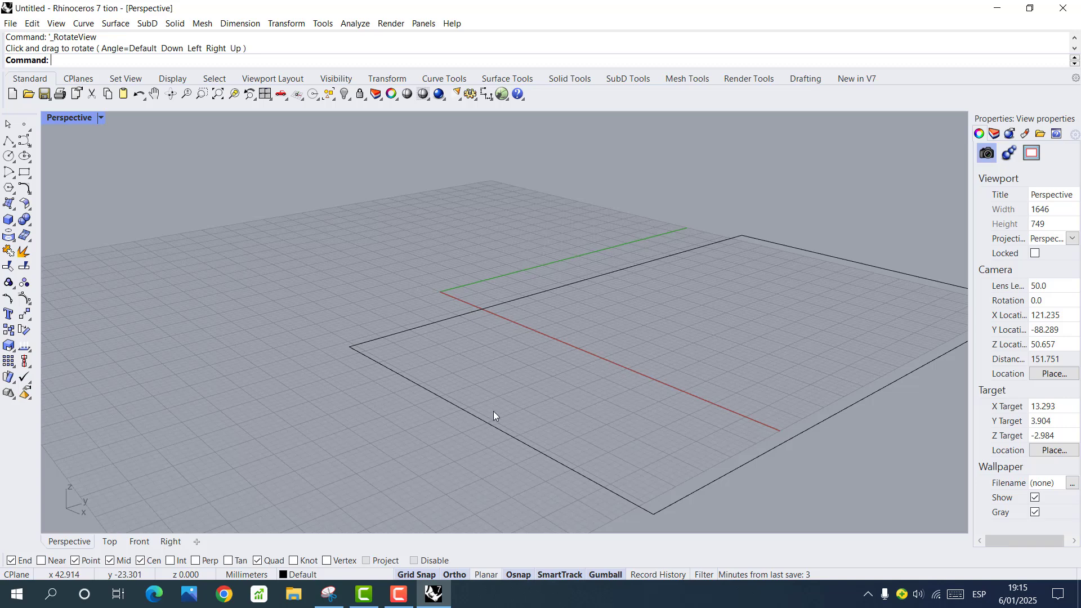
pyautogui.scroll(-4, 493, 411)
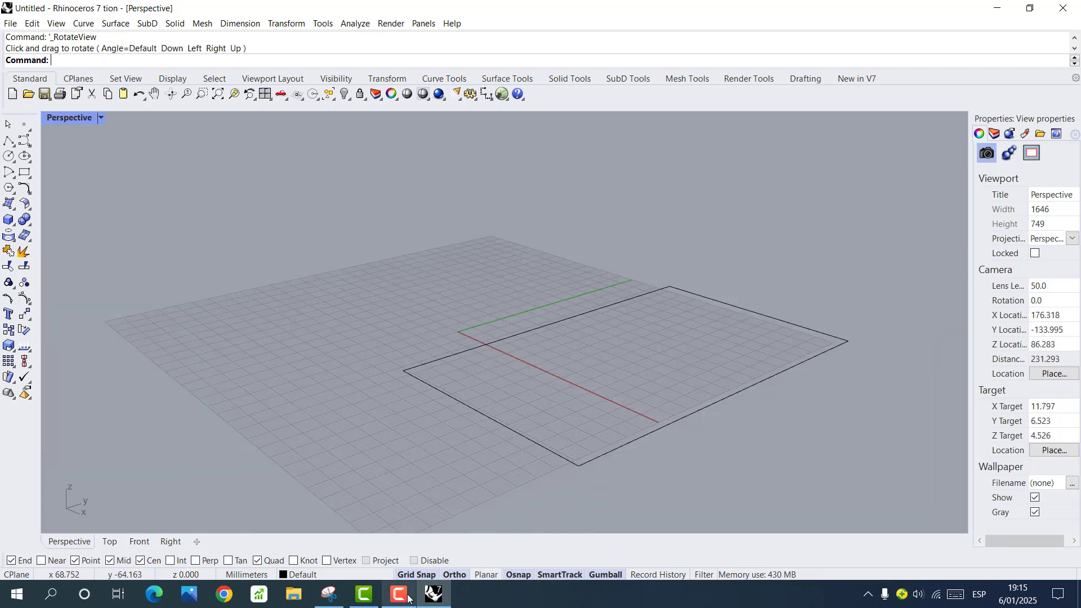
pyautogui.click(338, 601)
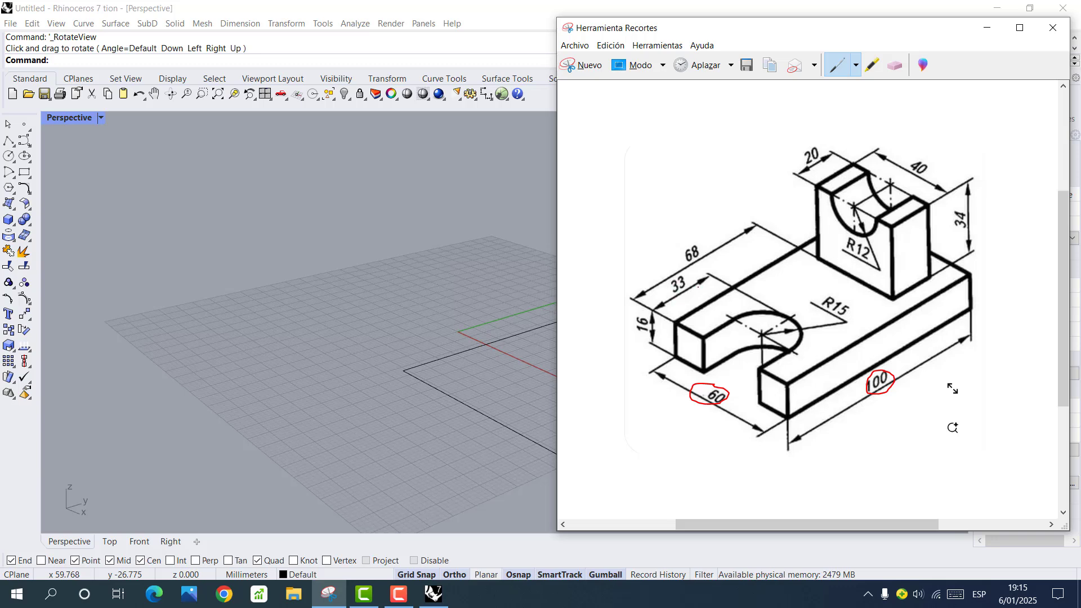
# Circle the 33 dimension and trace the slot's arc and centre on the reference drawing, then return to Rhino.
pyautogui.moveTo(666, 279)
pyautogui.mouseDown()
pyautogui.moveTo(684, 300)
pyautogui.moveTo(688, 277)
pyautogui.moveTo(671, 273)
pyautogui.mouseUp()
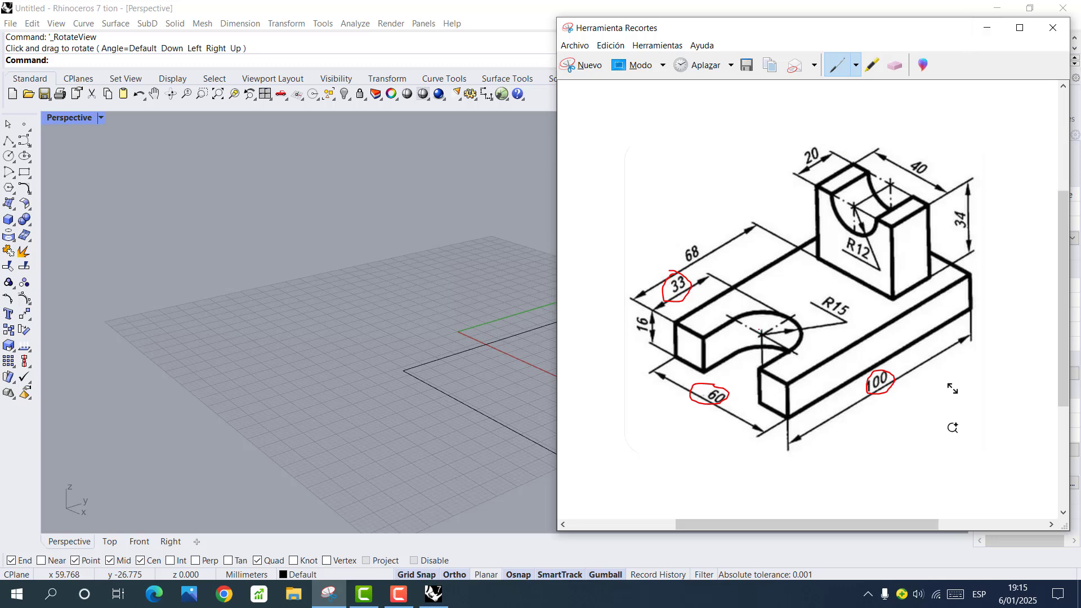
pyautogui.moveTo(758, 330); pyautogui.dragTo(766, 332)
pyautogui.moveTo(736, 319)
pyautogui.mouseDown()
pyautogui.moveTo(772, 314)
pyautogui.moveTo(794, 330)
pyautogui.moveTo(781, 349)
pyautogui.mouseUp()
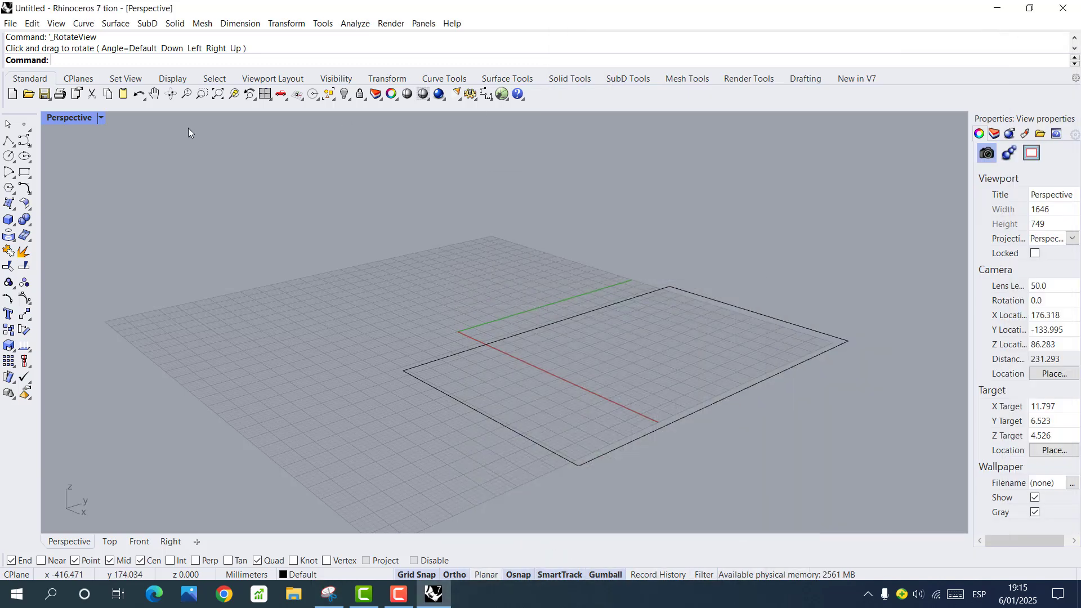
pyautogui.click(987, 28)
# Draw a 33 mm line in the positive Y direction from the midpoint of the base rectangle's front 60 mm edge.
pyautogui.click(10, 141)
pyautogui.click(23, 152)
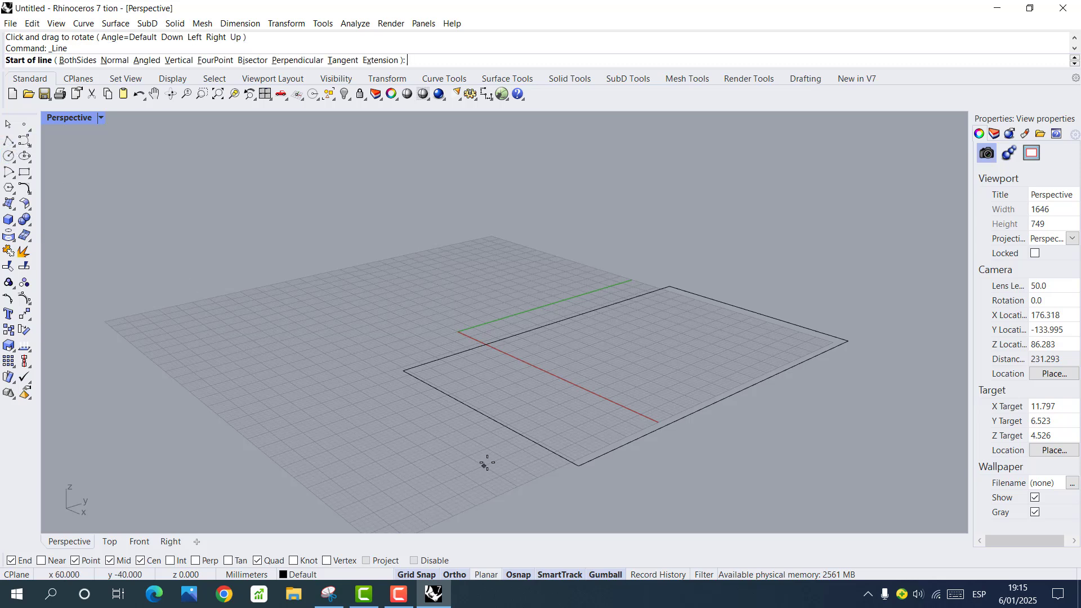
pyautogui.click(480, 414)
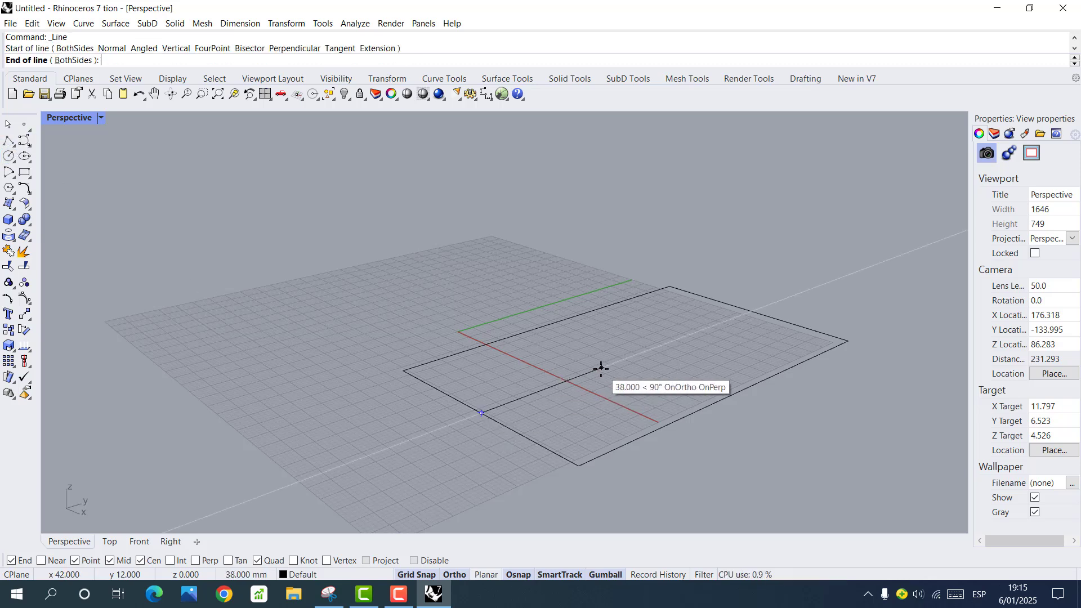
pyautogui.write('33')
pyautogui.press('Return')
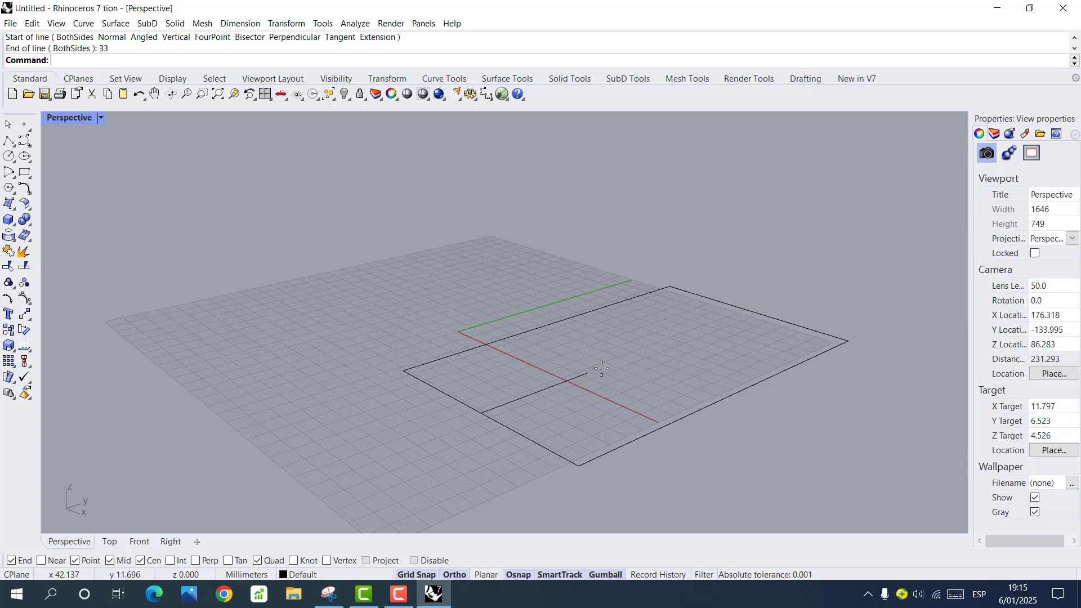
# Draw a circle of radius 15 mm centred on the inner end of the 33 mm line, circling R15 on the reference drawing.
pyautogui.click(9, 156)
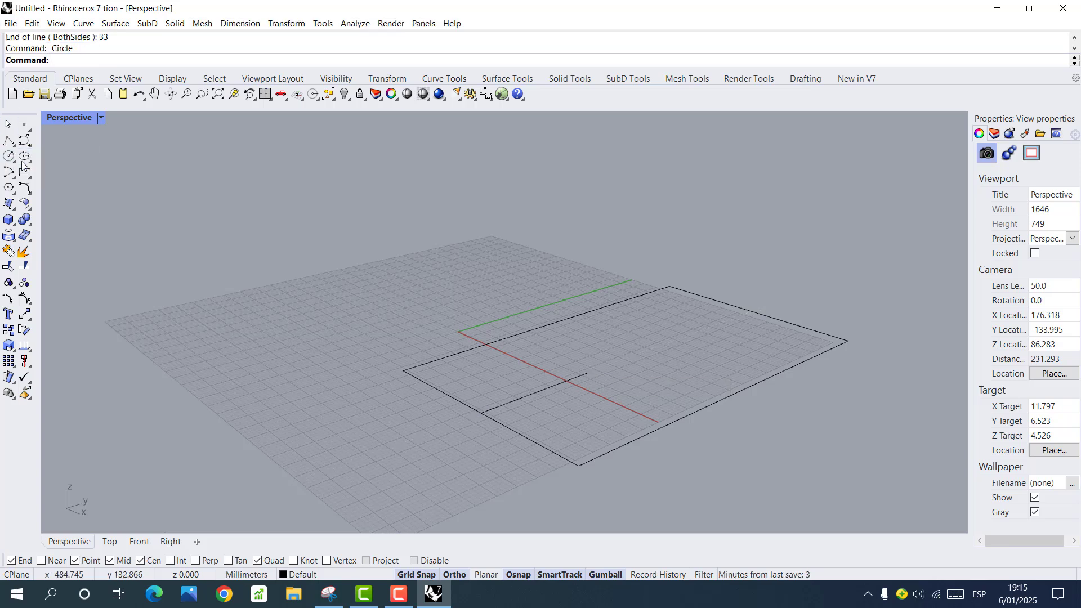
pyautogui.click(588, 373)
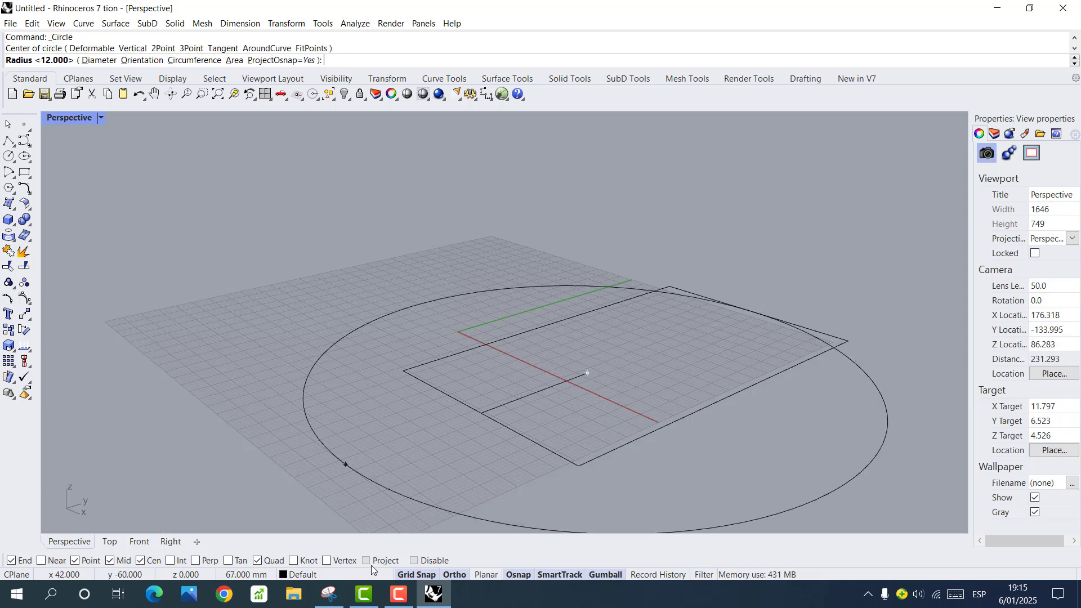
pyautogui.click(329, 594)
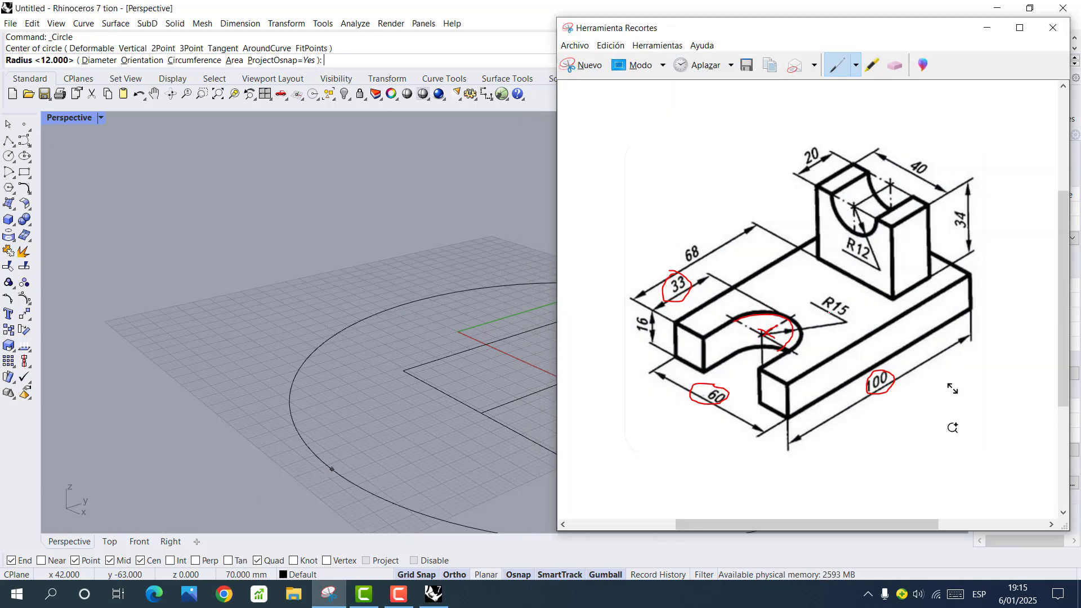
pyautogui.moveTo(836, 297); pyautogui.dragTo(822, 316)
pyautogui.click(987, 27)
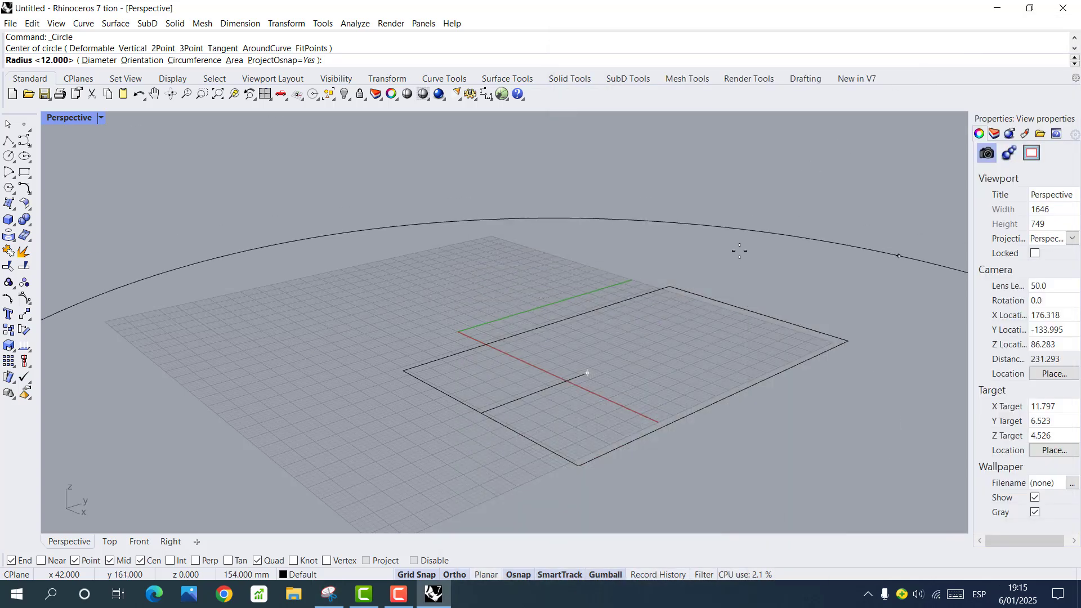
pyautogui.write('1')
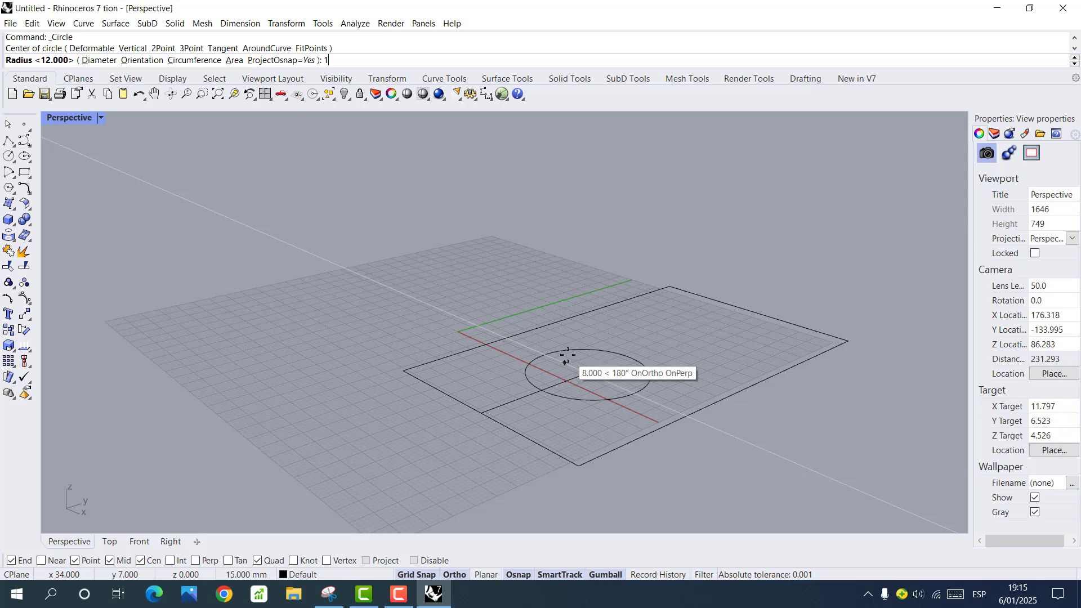
pyautogui.write('5')
pyautogui.press('Return')
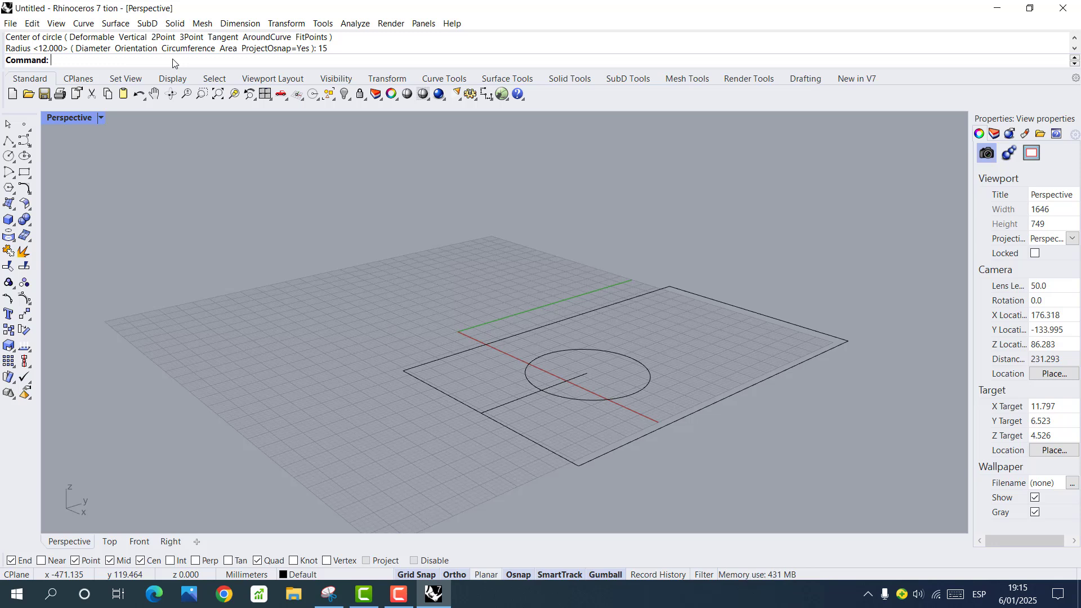
# Copy the 33 mm centre line from its inner end to the circle's two opposite quadrant points to form the slot's sides.
pyautogui.write('Copy')
pyautogui.press('Return')
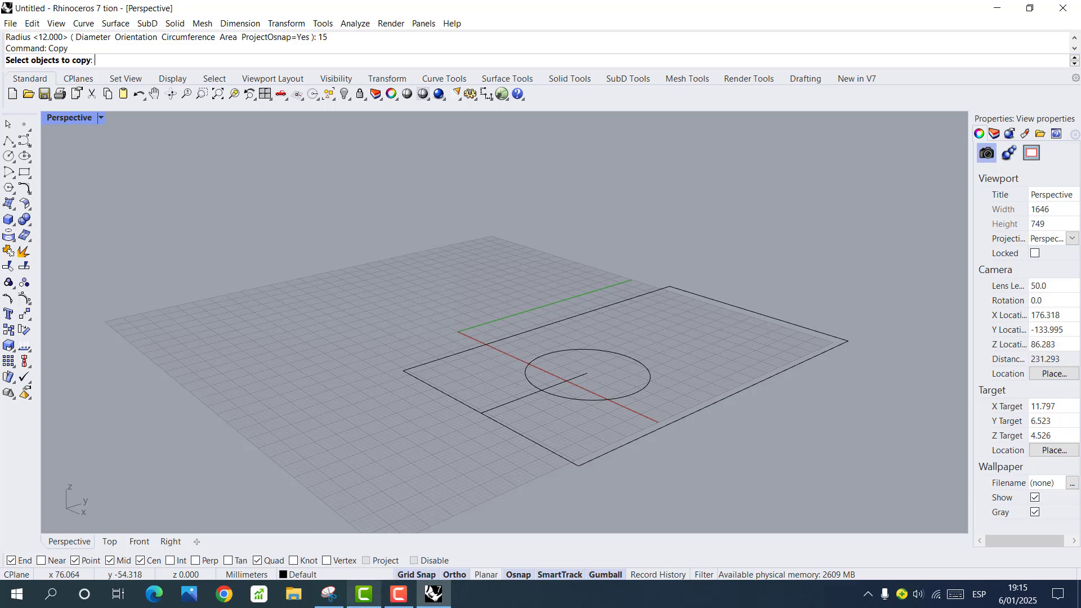
pyautogui.click(329, 594)
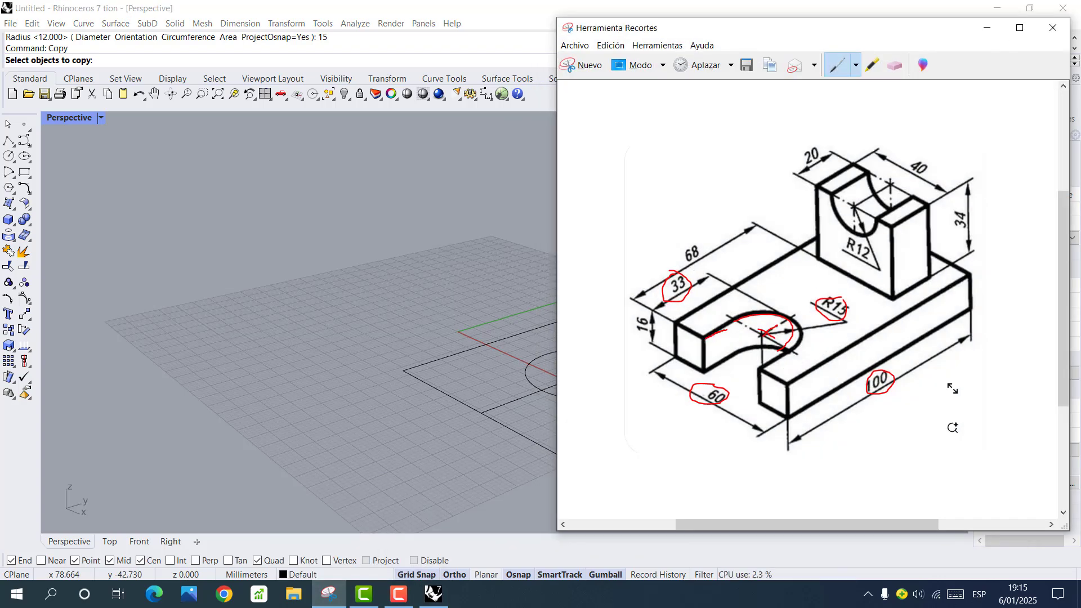
pyautogui.moveTo(727, 330); pyautogui.dragTo(746, 323)
pyautogui.moveTo(764, 367); pyautogui.dragTo(790, 351)
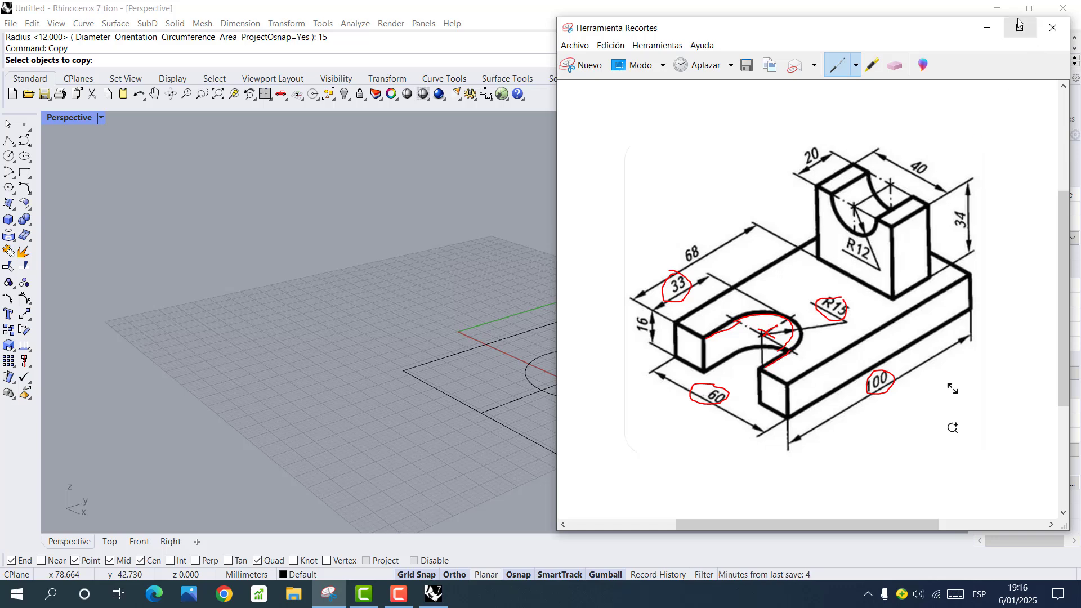
pyautogui.click(987, 28)
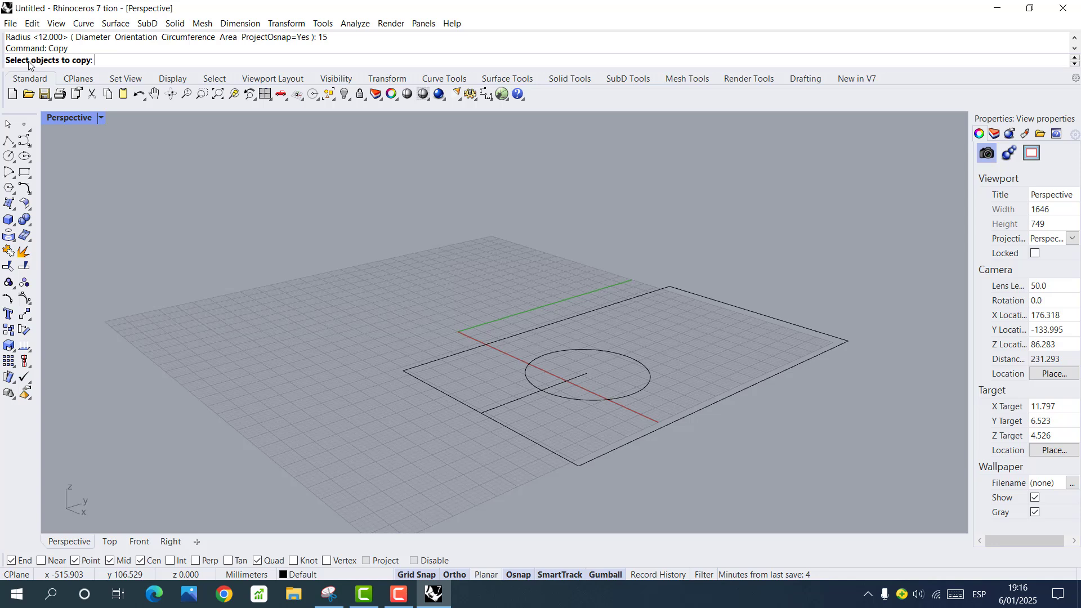
pyautogui.click(511, 403)
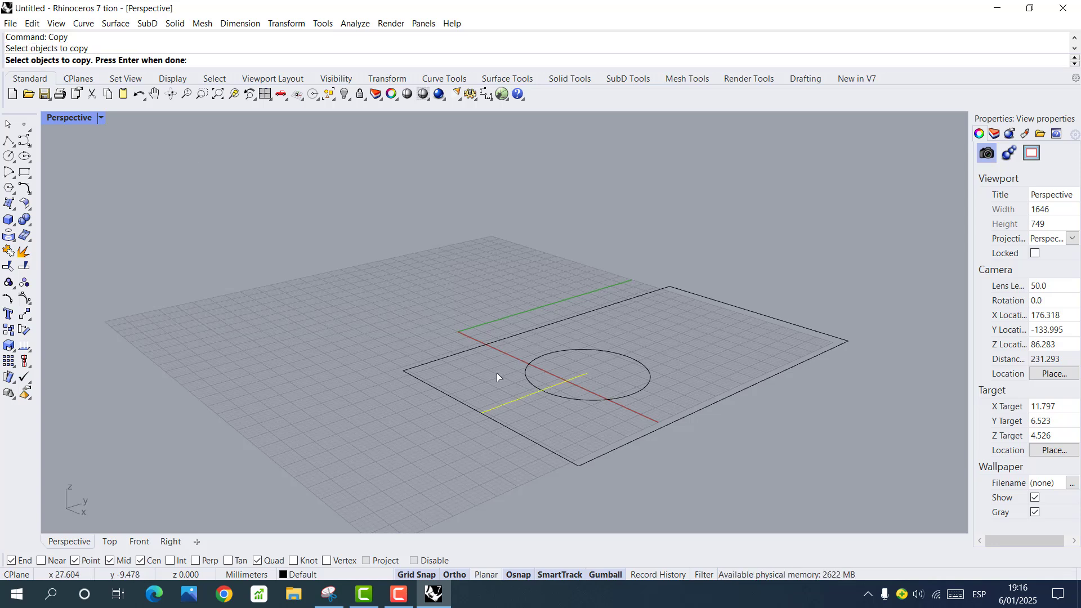
pyautogui.press('Return')
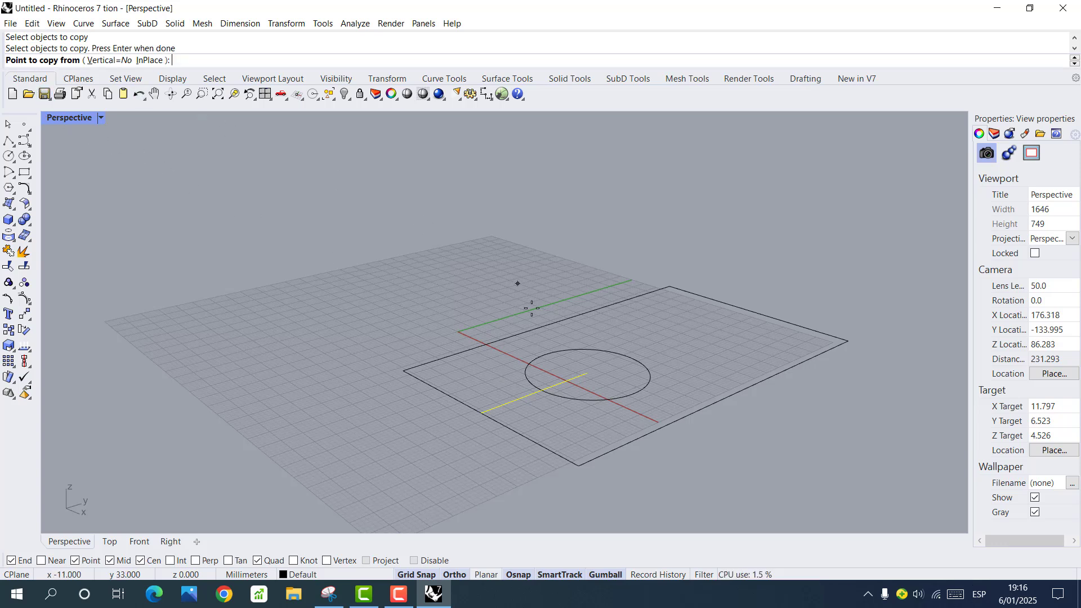
pyautogui.click(589, 374)
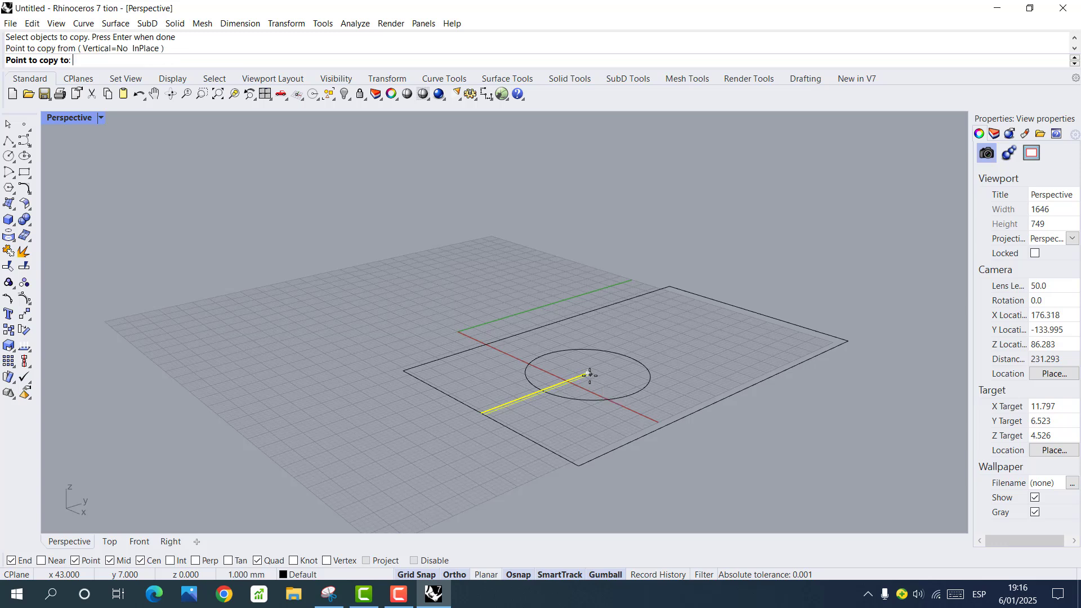
pyautogui.click(545, 353)
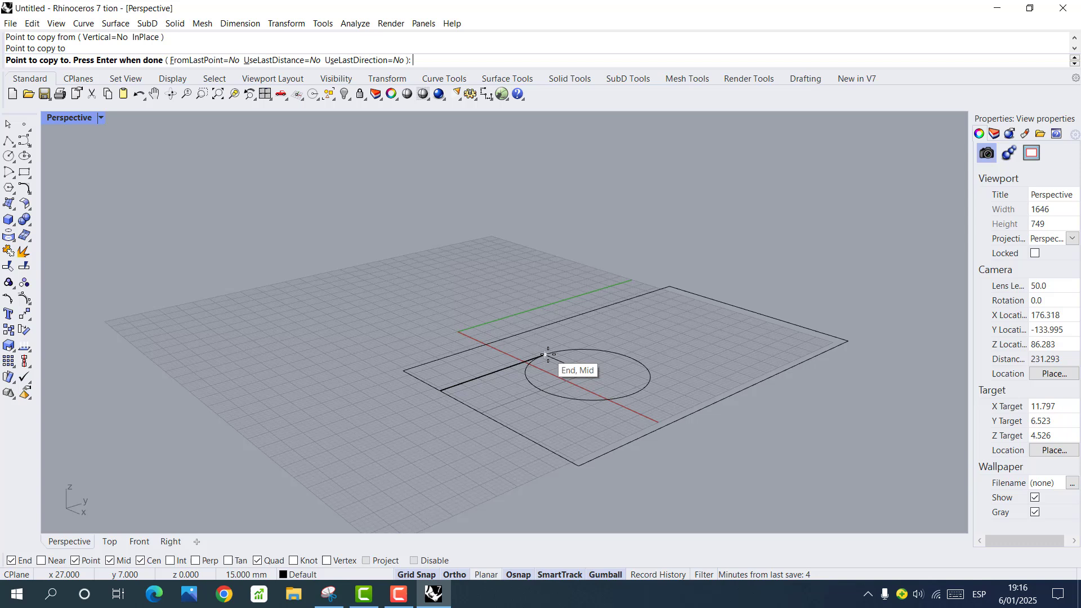
pyautogui.click(632, 399)
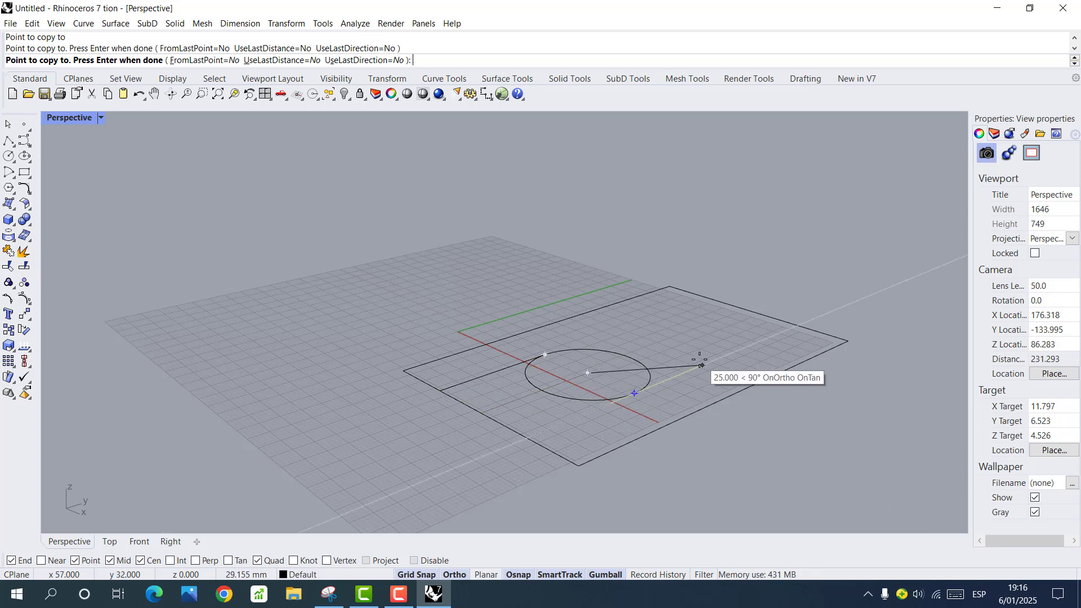
pyautogui.press('Return')
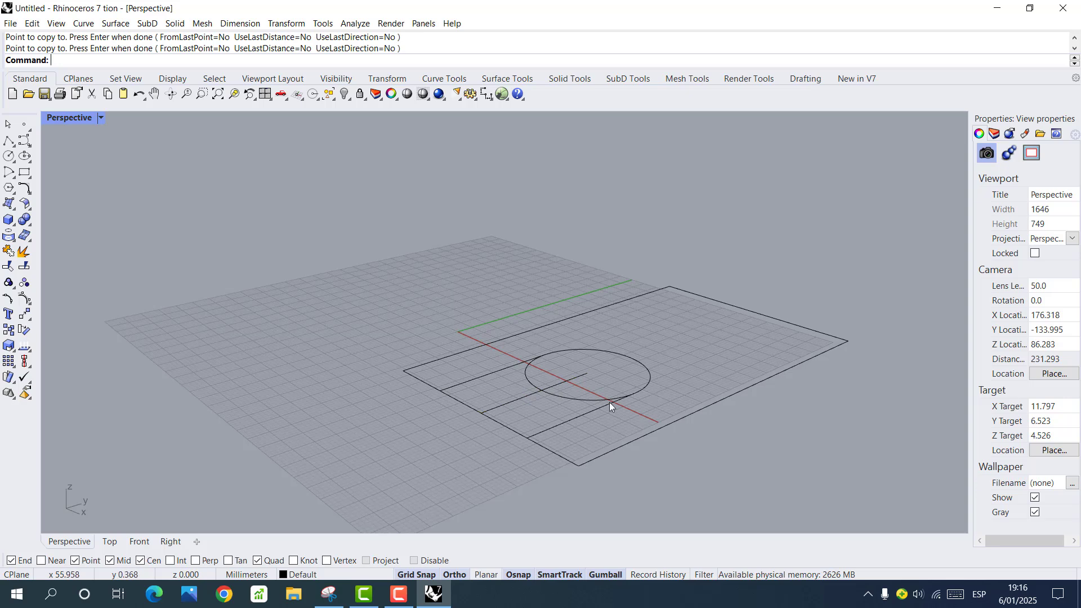
# Trim the circle's front half and the base edge segment between the two slot side lines, using those lines as cutting objects.
pyautogui.scroll(3, 511, 394)
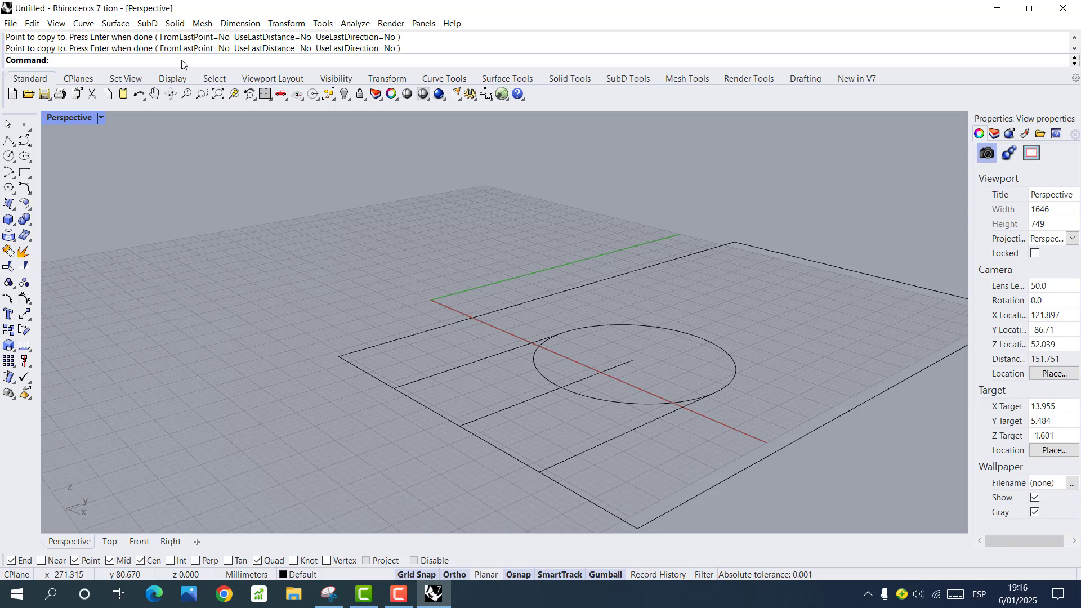
pyautogui.write('Trim')
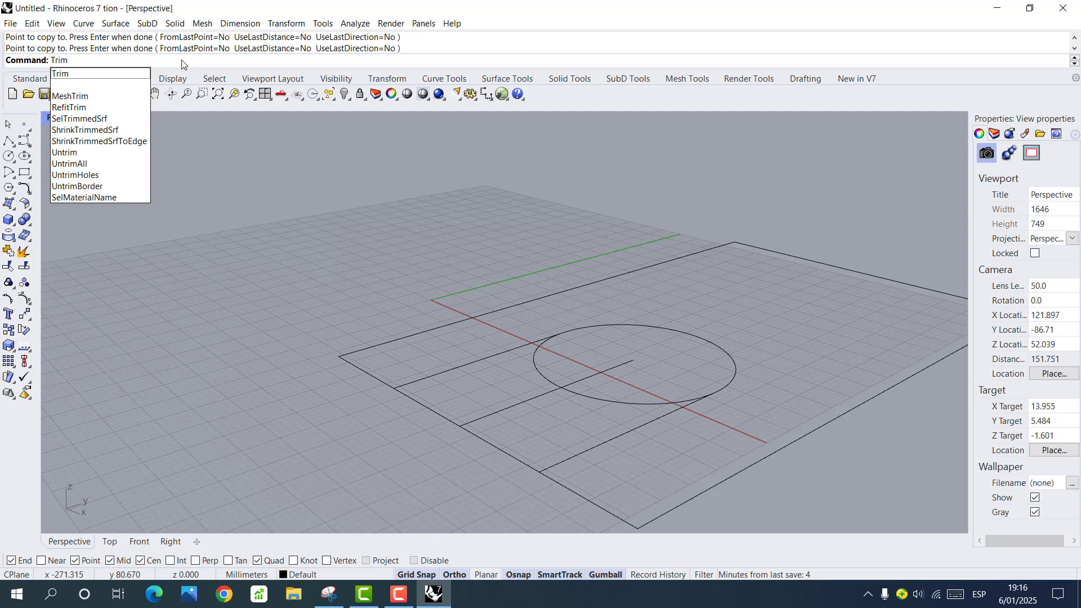
pyautogui.press('Return')
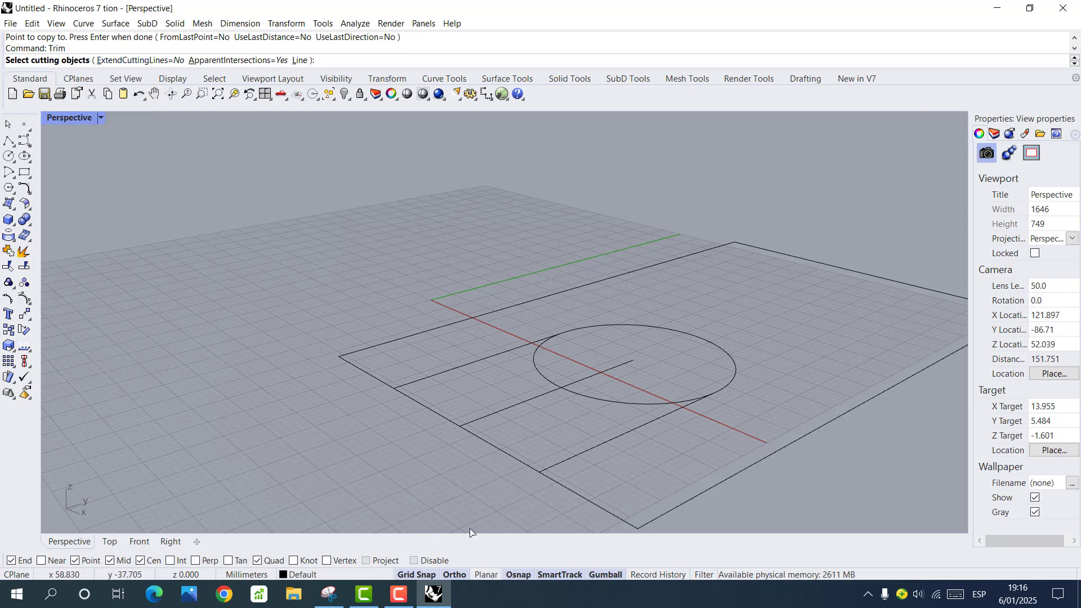
pyautogui.click(330, 594)
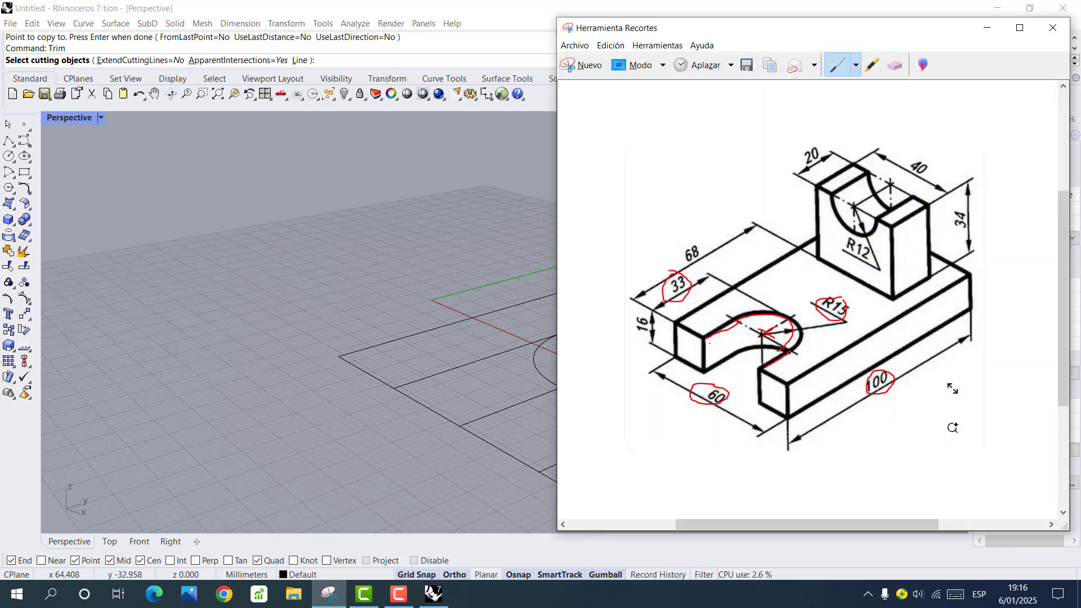
pyautogui.click(986, 27)
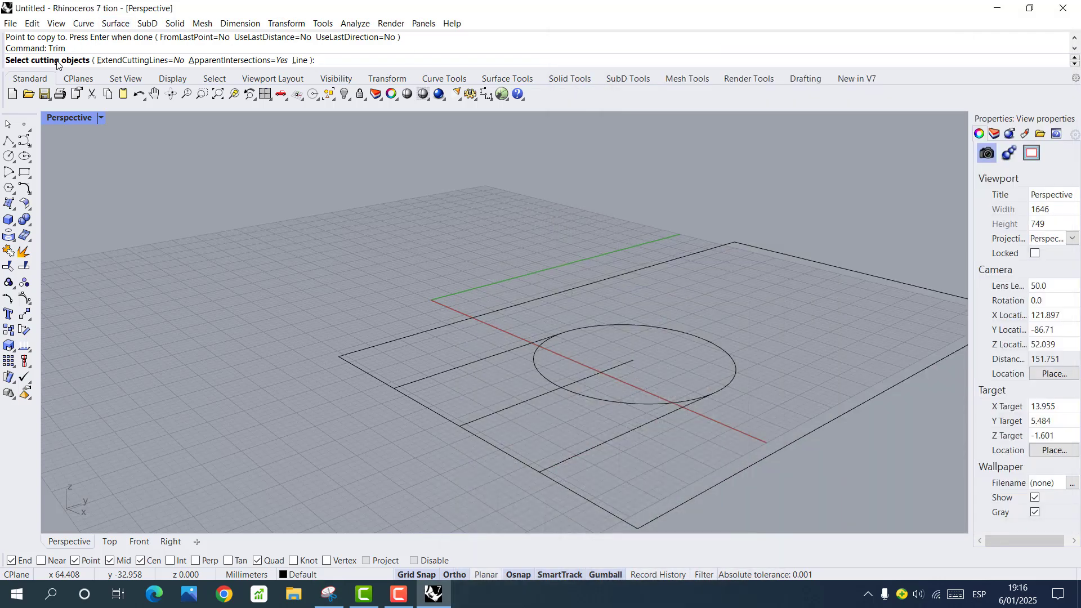
pyautogui.click(483, 359)
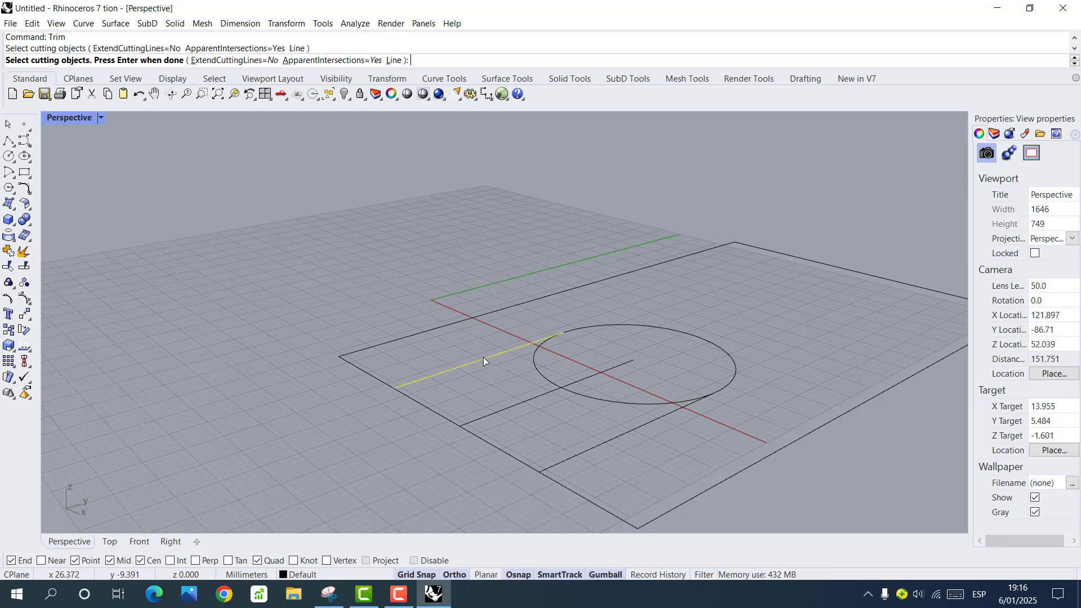
pyautogui.click(593, 444)
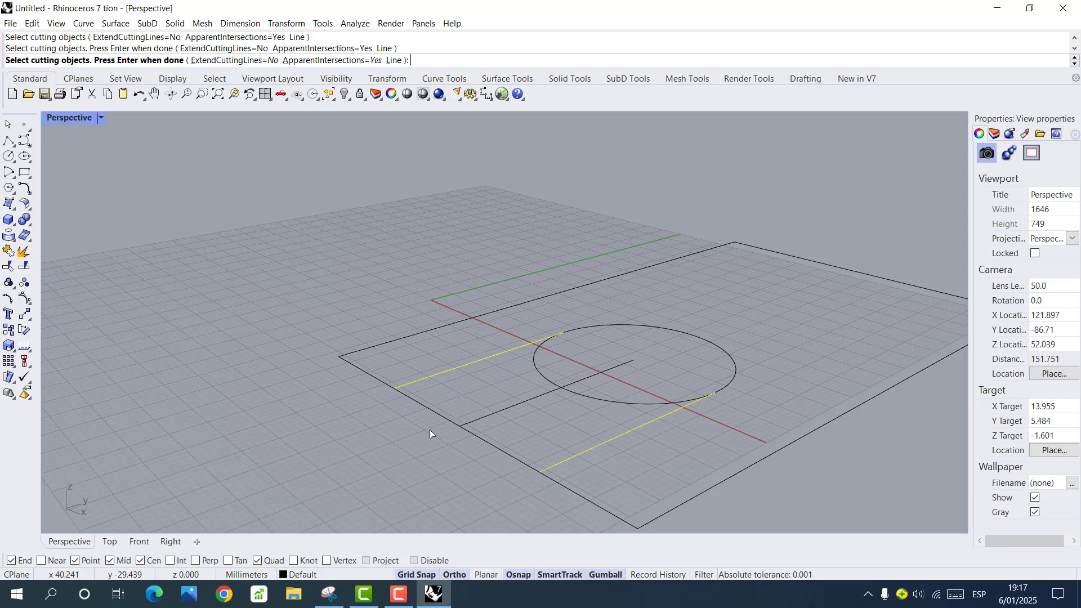
pyautogui.press('Return')
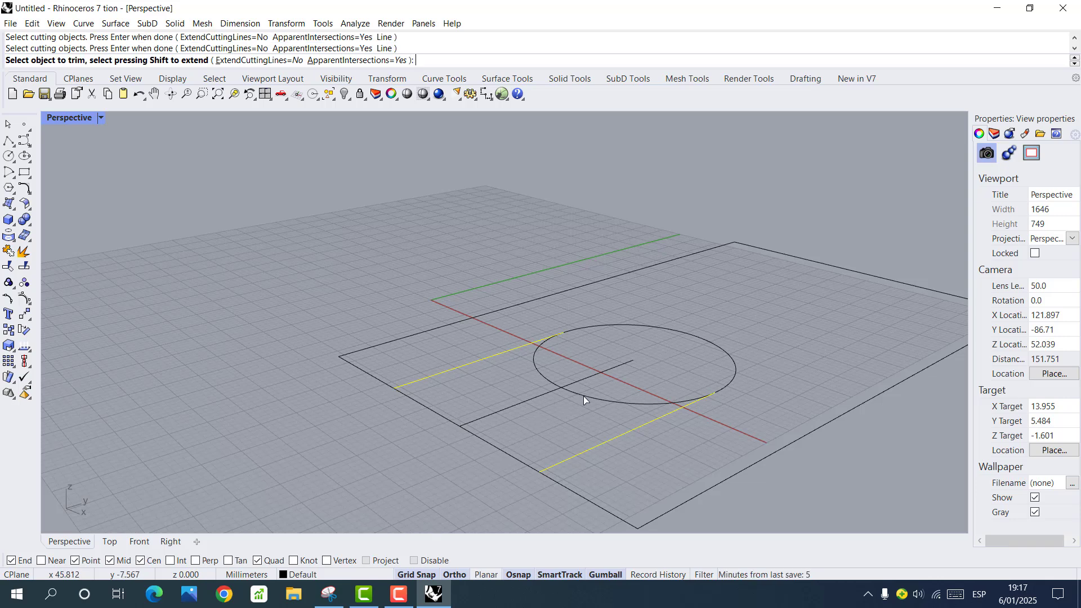
pyautogui.click(583, 398)
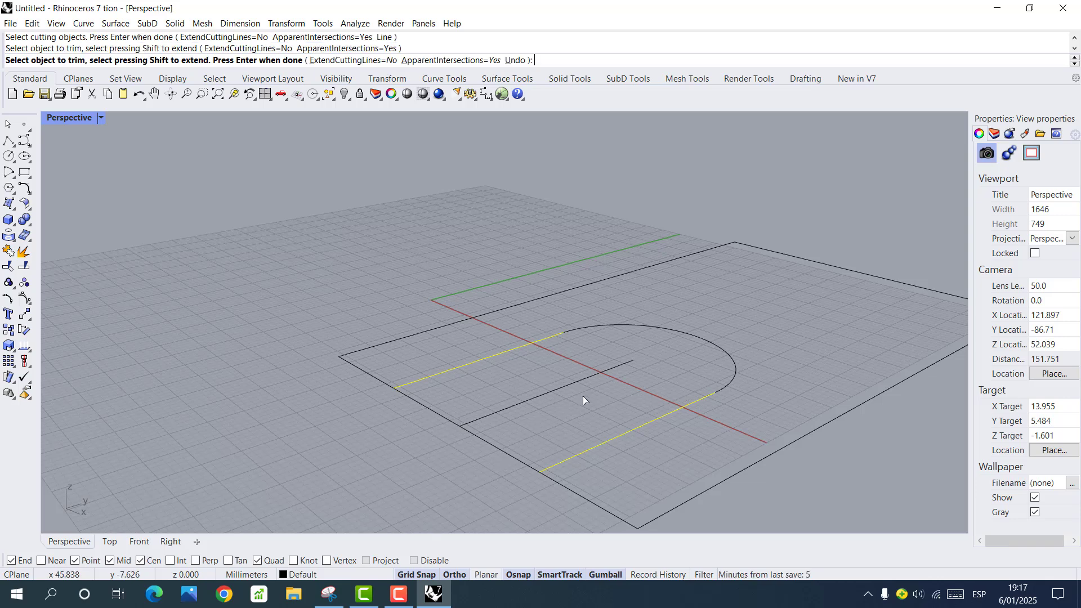
pyautogui.click(431, 413)
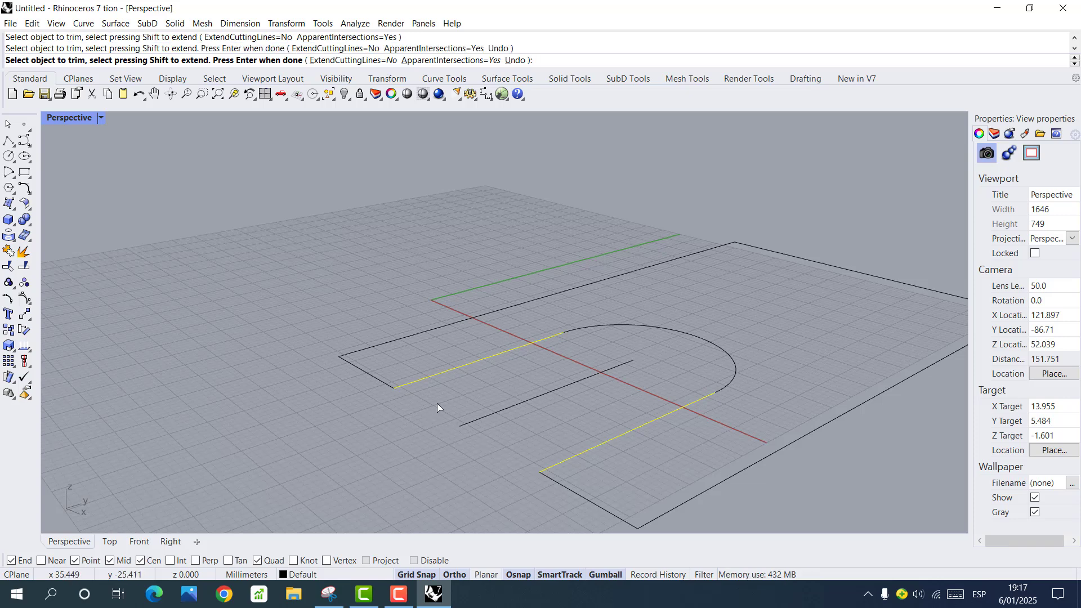
pyautogui.scroll(-3, 437, 403)
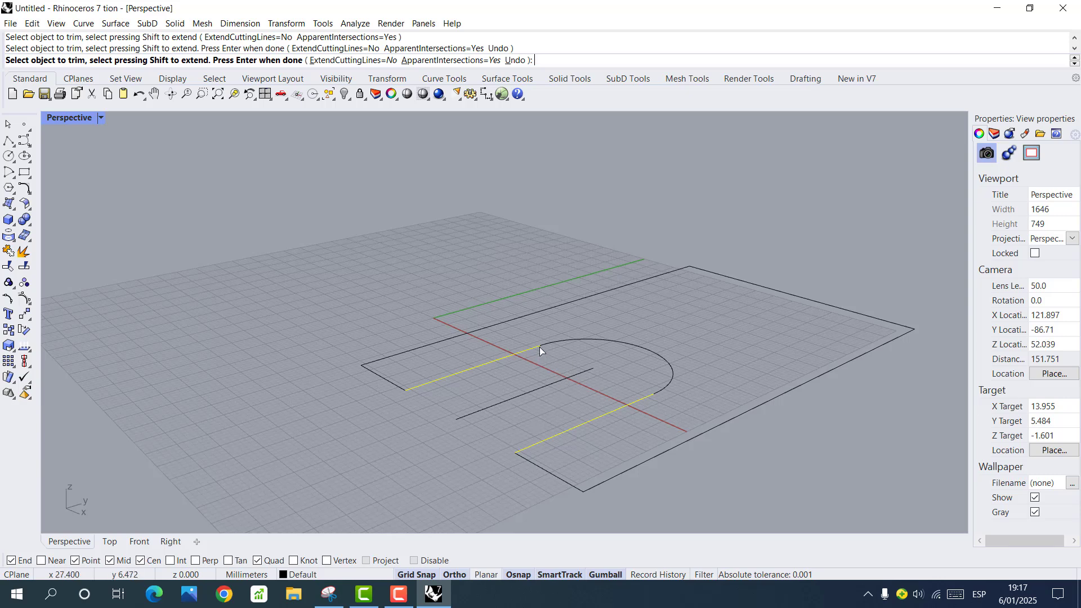
pyautogui.press('Return')
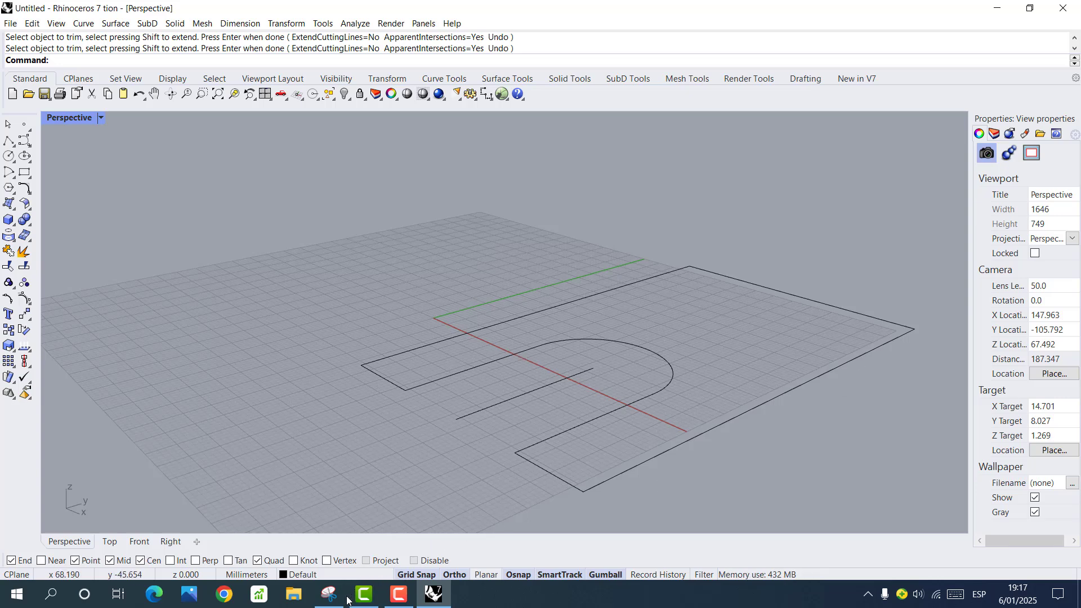
# Compare the slotted base outline with the reference drawing in the Snipping Tool.
pyautogui.moveTo(423, 598)
pyautogui.click(329, 594)
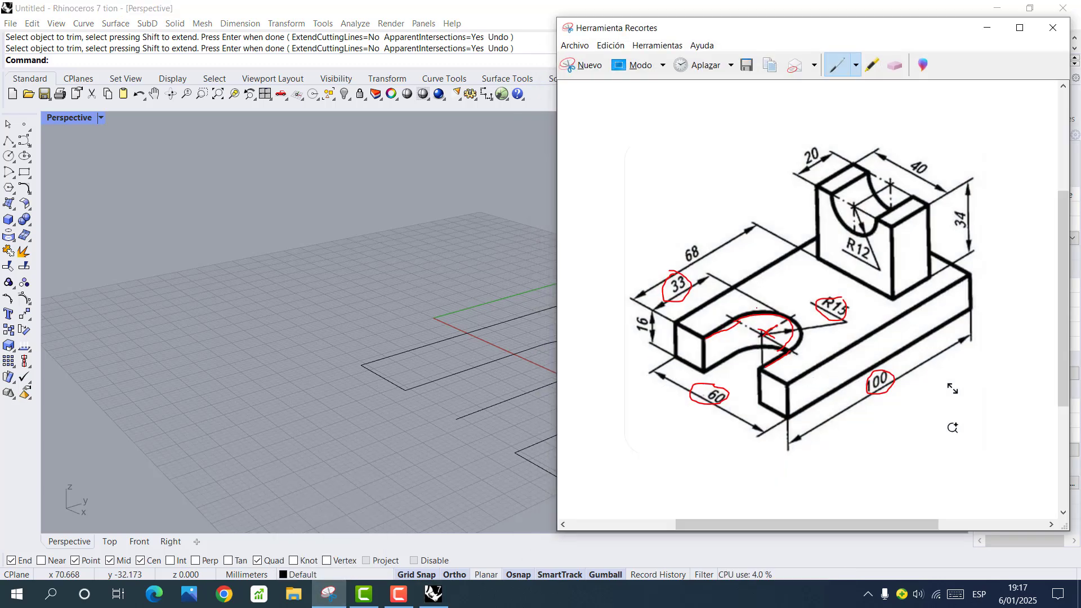
pyautogui.click(987, 27)
pyautogui.moveTo(616, 286); pyautogui.dragTo(697, 361, button='right')
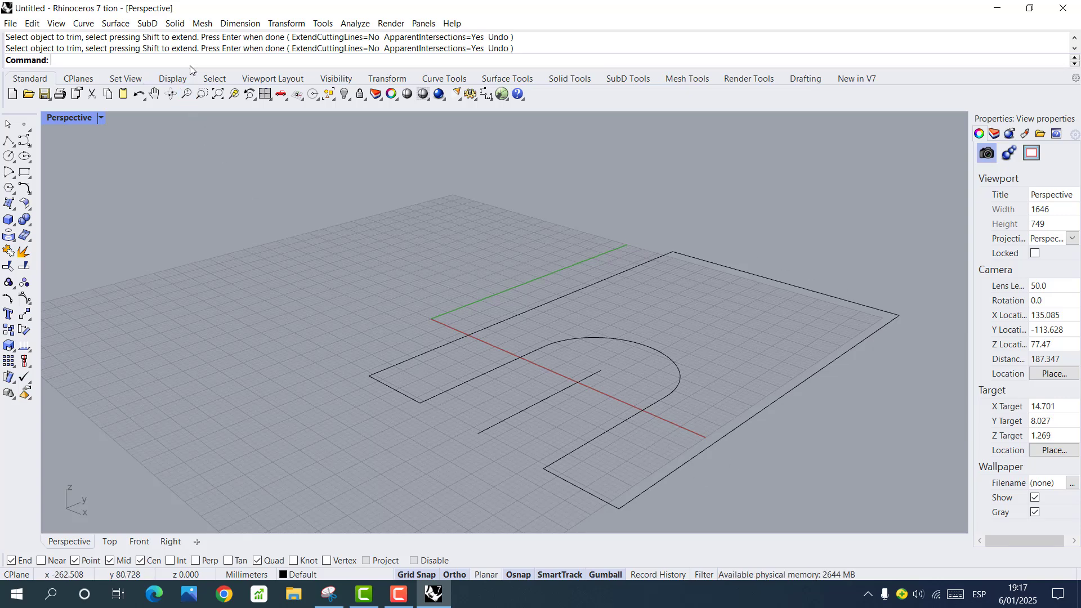
# Join the slot's arc, its two side lines and the outer base edges into one closed curve, then select it to check.
pyautogui.write('Join')
pyautogui.press('Return')
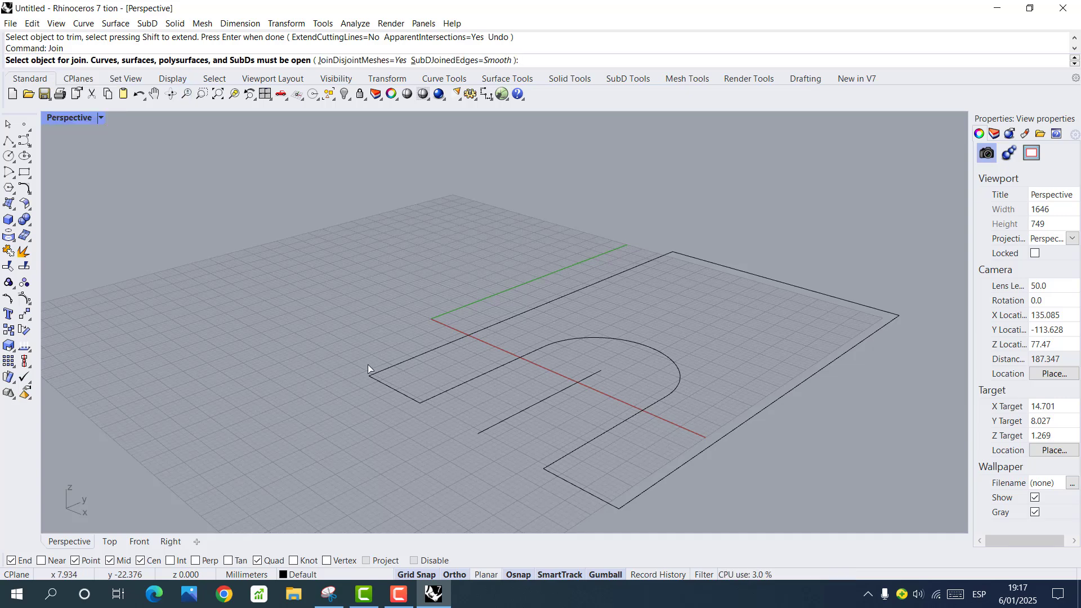
pyautogui.click(452, 389)
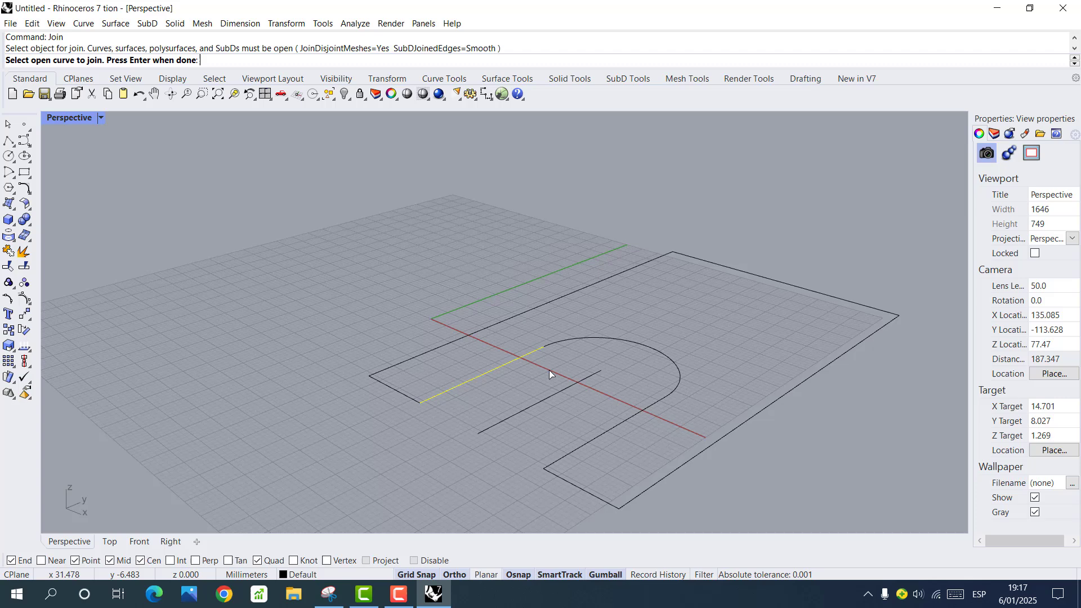
pyautogui.click(606, 342)
pyautogui.click(622, 422)
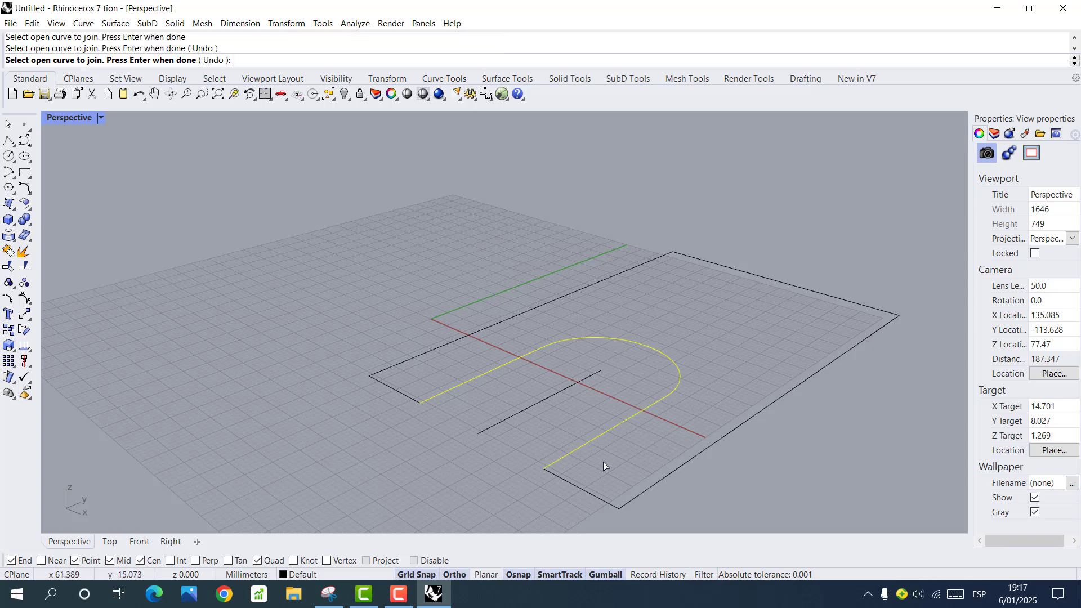
pyautogui.click(600, 498)
pyautogui.click(649, 489)
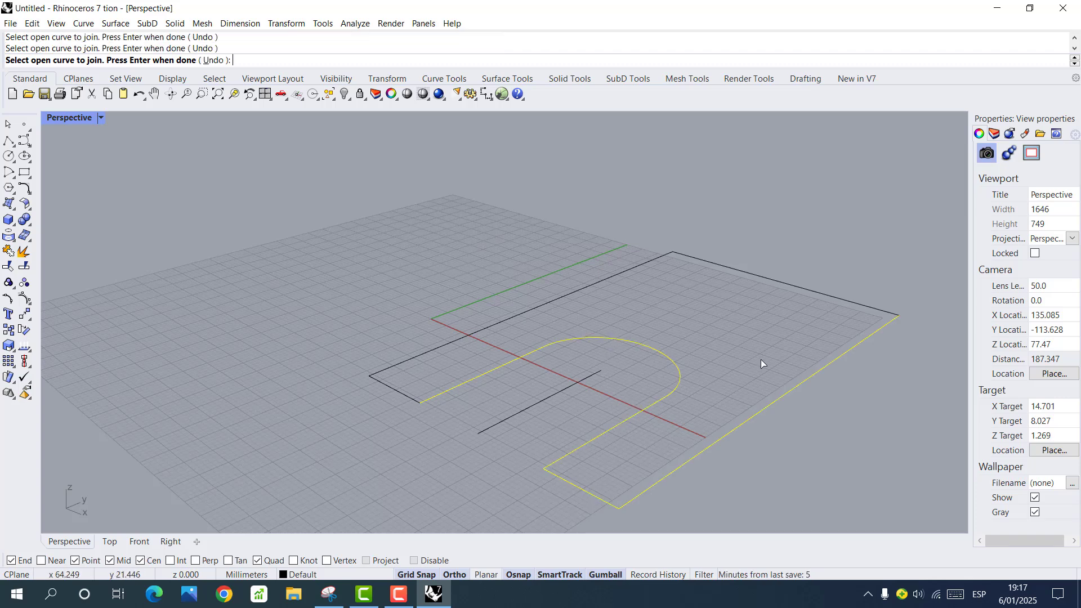
pyautogui.click(787, 285)
pyautogui.click(579, 289)
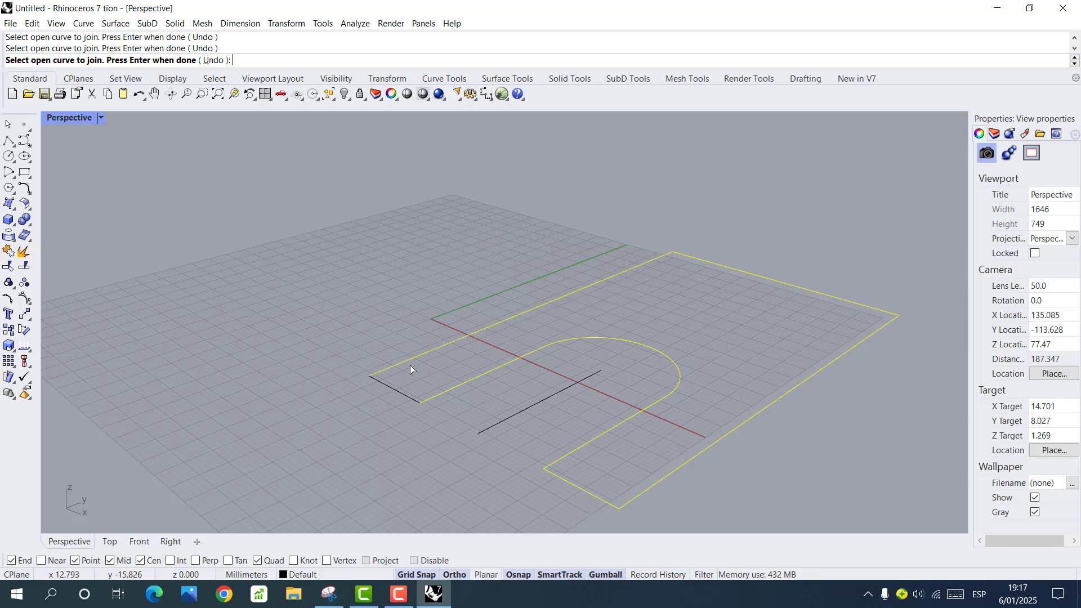
pyautogui.click(399, 394)
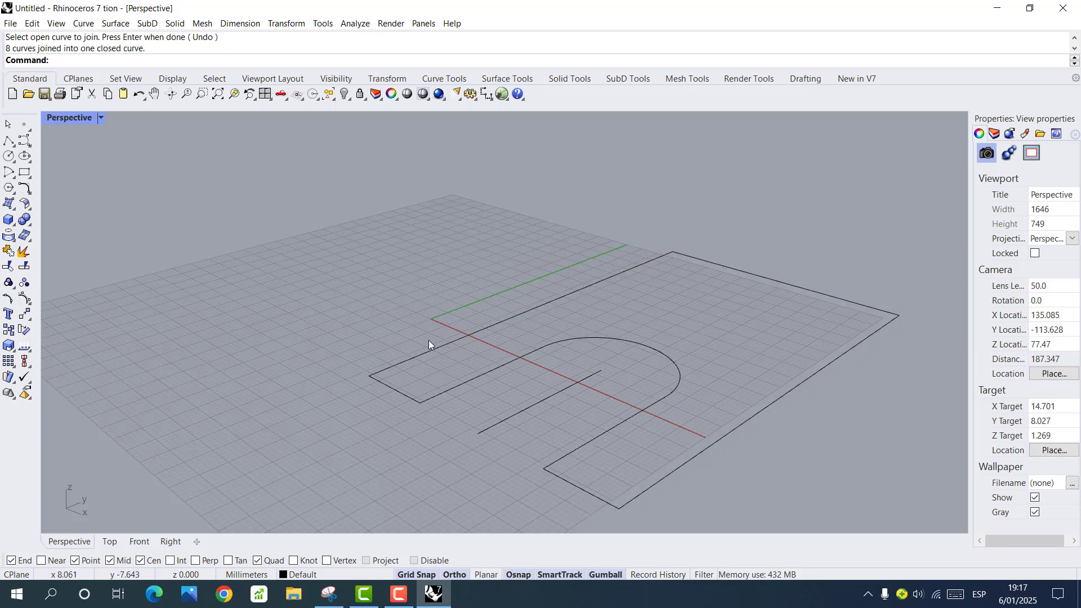
pyautogui.click(417, 399)
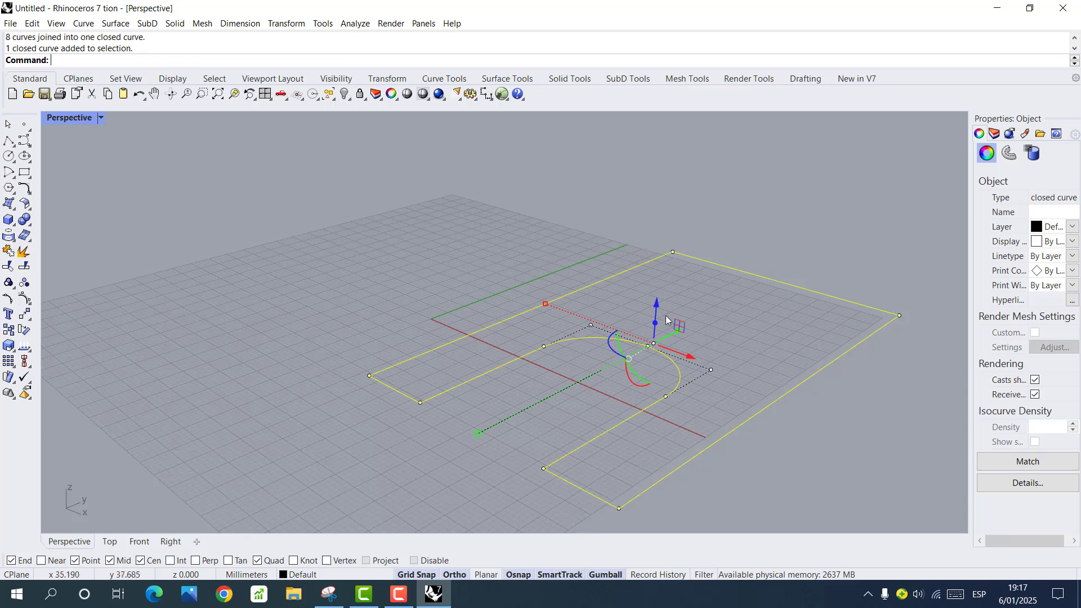
pyautogui.click(722, 302)
pyautogui.click(698, 263)
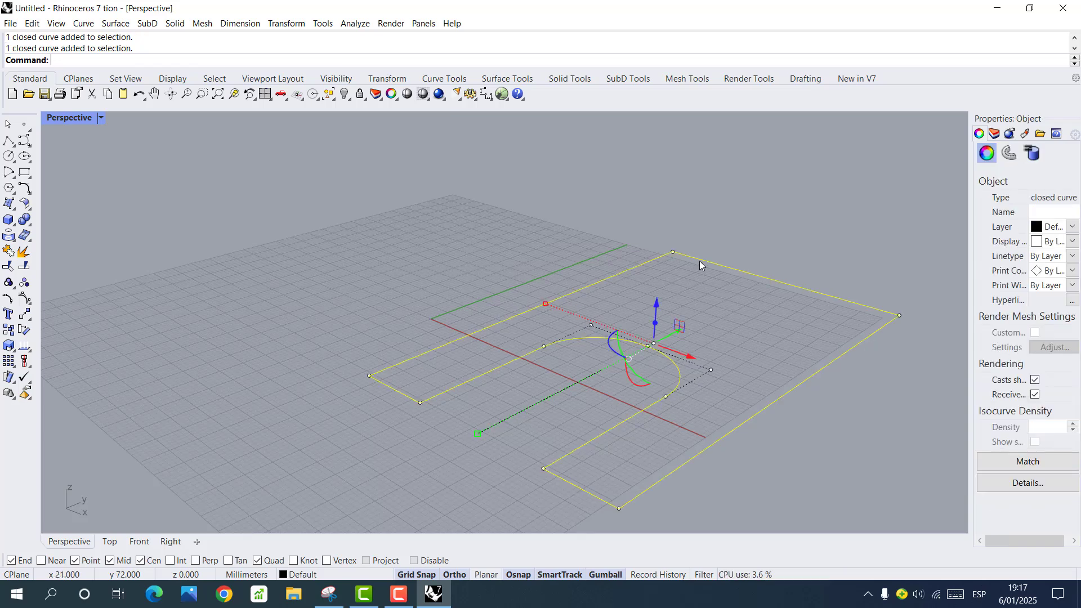
pyautogui.click(707, 303)
# Circle the 16 mm base thickness on the reference drawing in the Snipping Tool.
pyautogui.click(337, 596)
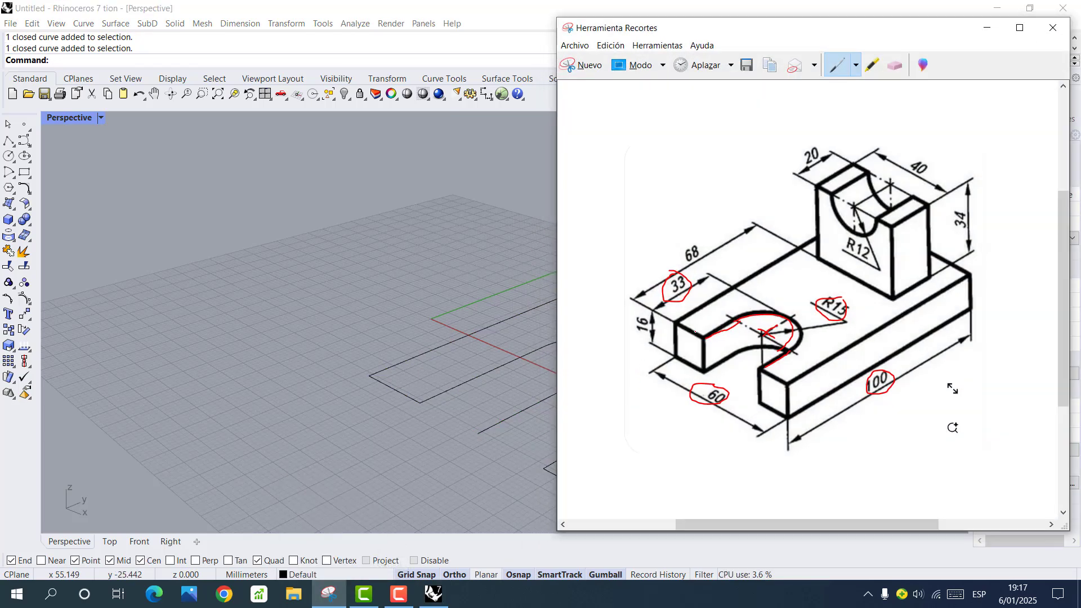
pyautogui.moveTo(652, 316)
pyautogui.mouseDown()
pyautogui.moveTo(623, 312)
pyautogui.moveTo(626, 334)
pyautogui.moveTo(652, 327)
pyautogui.mouseUp()
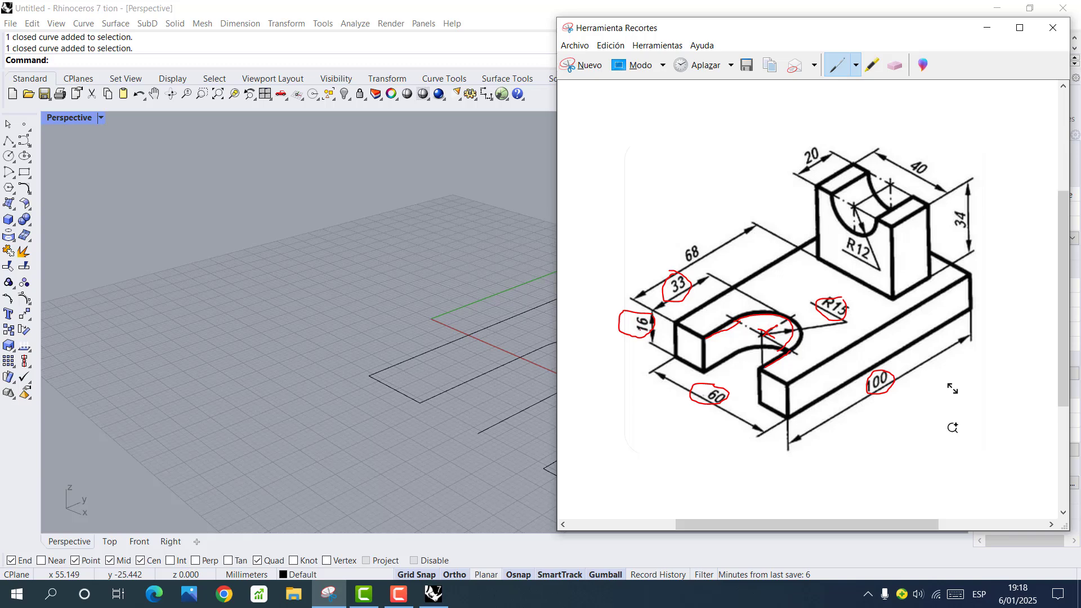
pyautogui.click(987, 27)
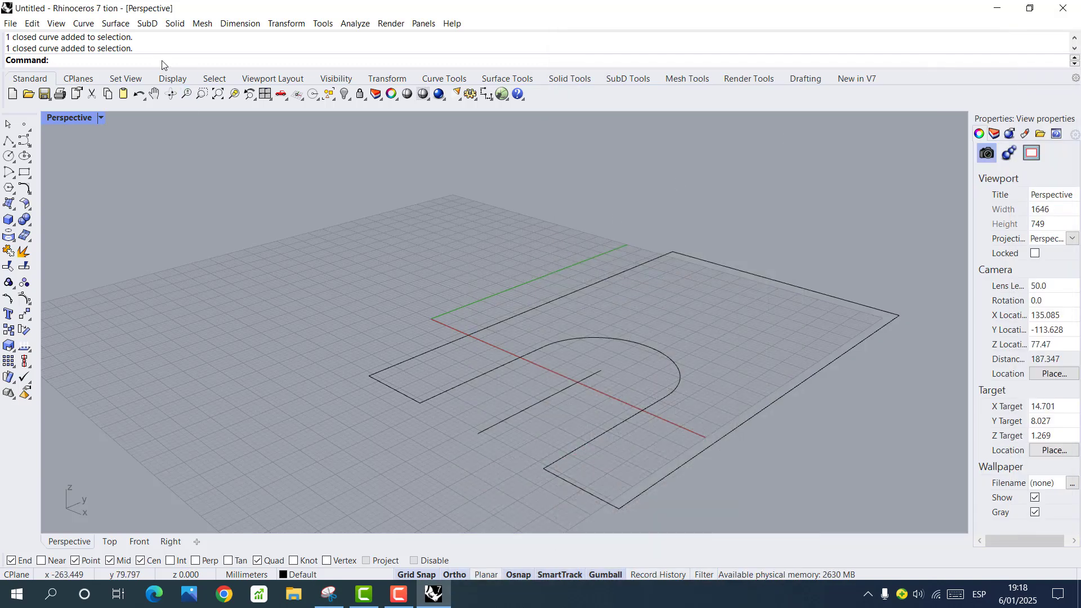
# Extrude the closed base outline 16 mm upward as a solid.
pyautogui.write('ExtrudeCrv')
pyautogui.press('Return')
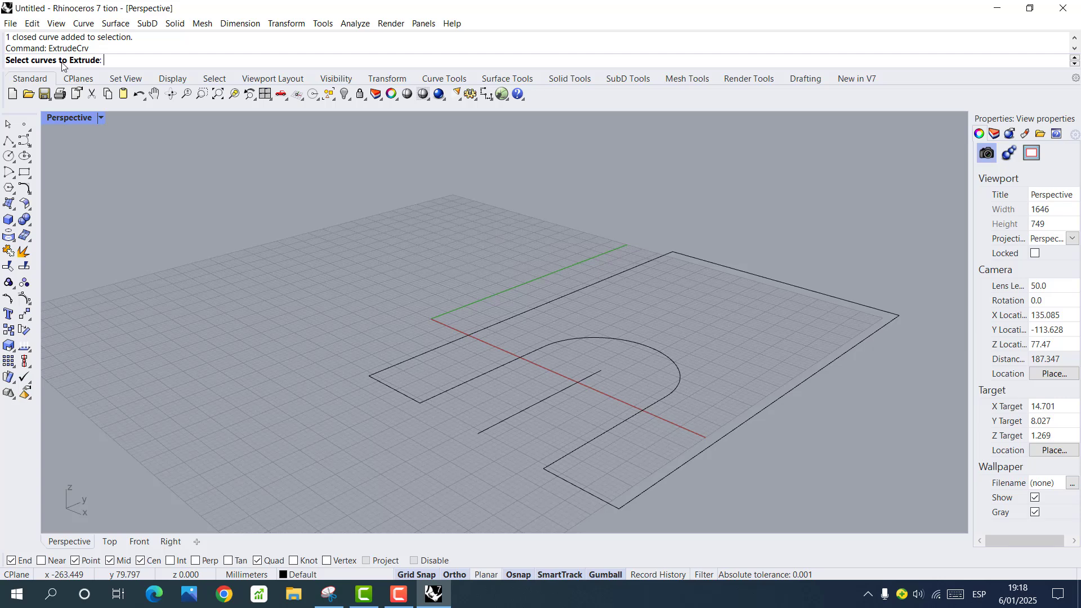
pyautogui.click(454, 341)
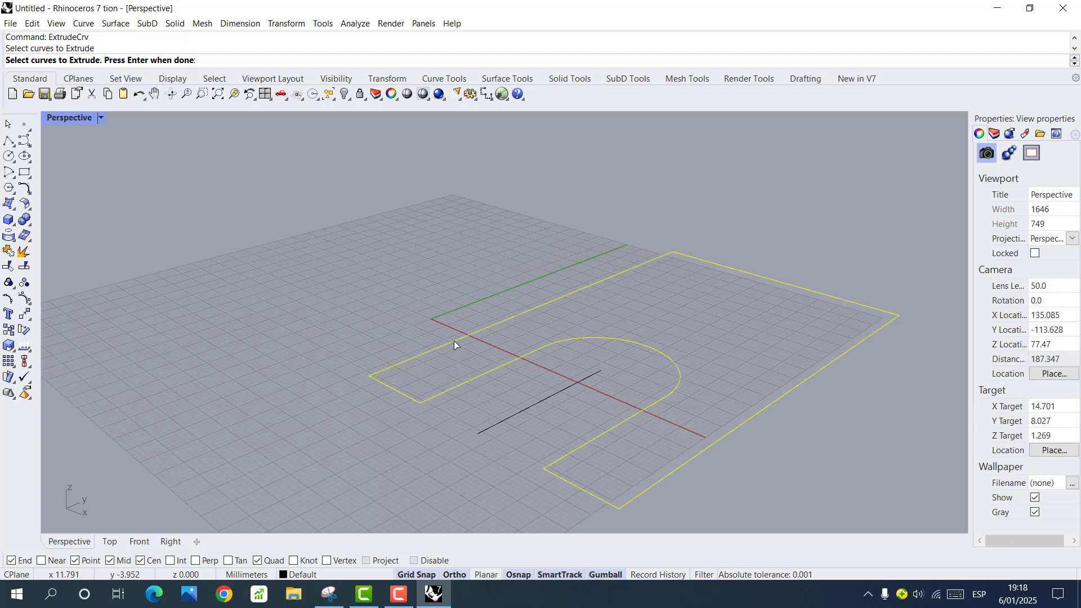
pyautogui.press('Return')
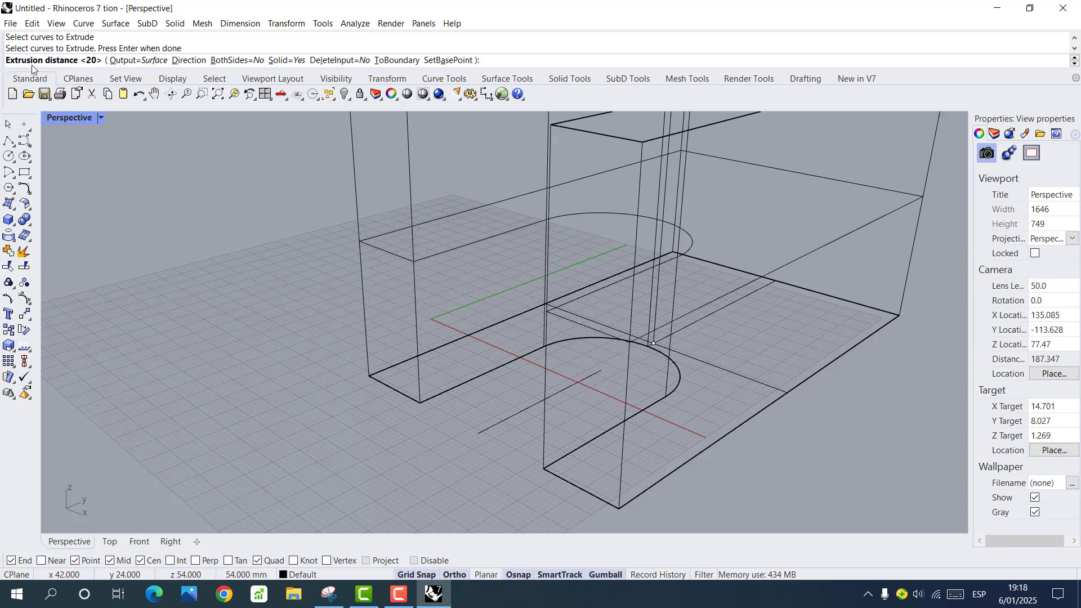
pyautogui.click(330, 594)
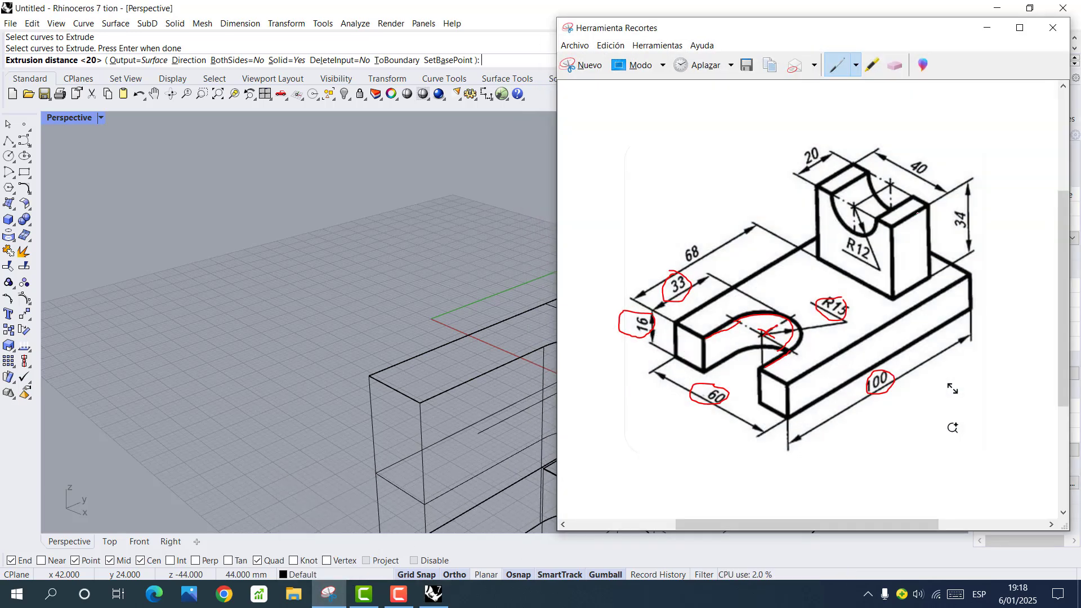
pyautogui.click(986, 27)
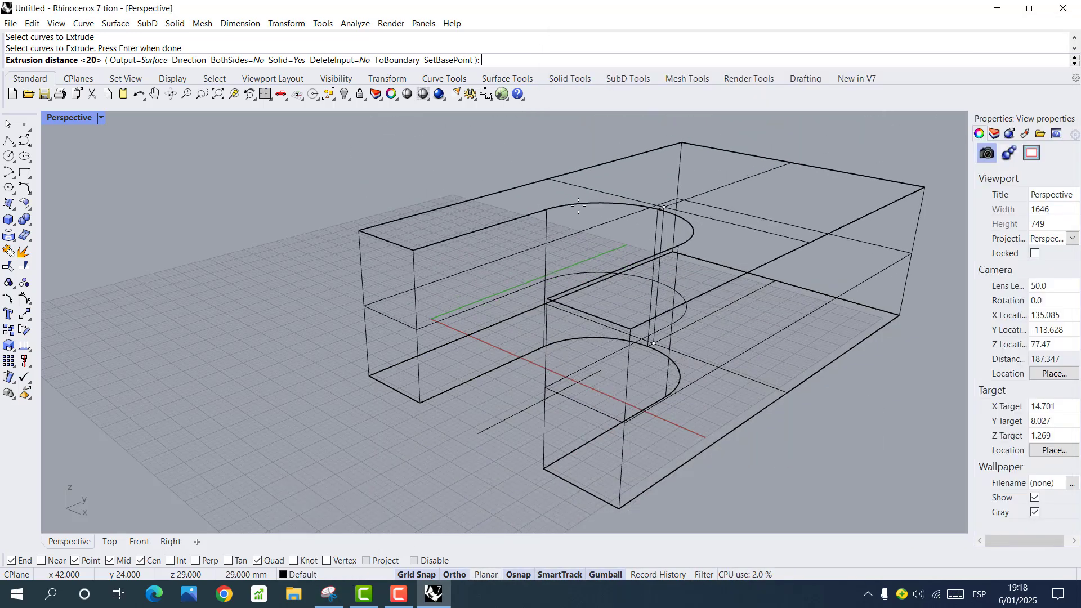
pyautogui.write('16')
pyautogui.press('Return')
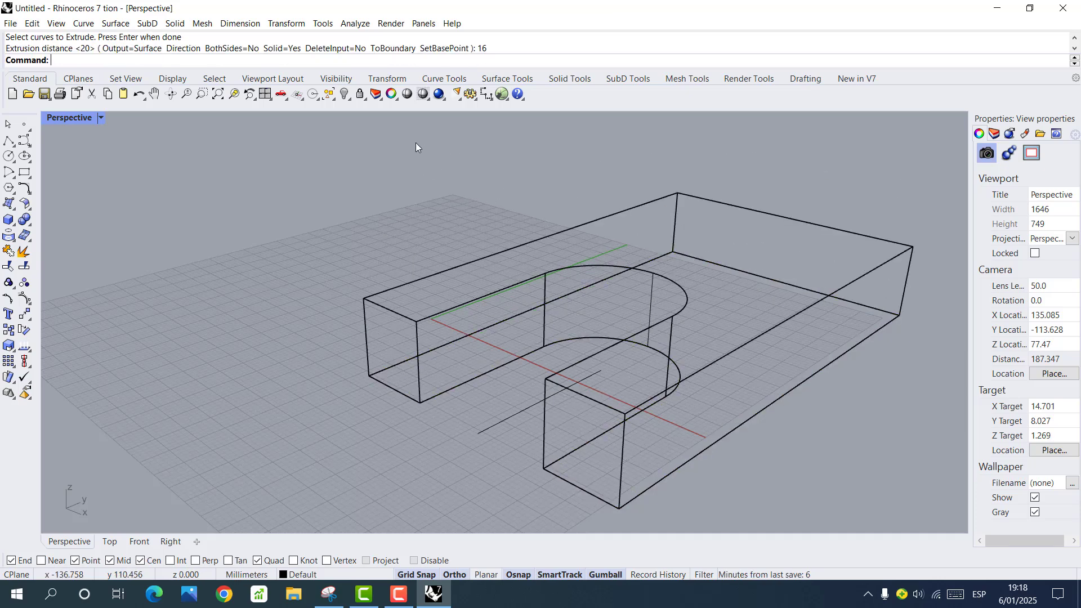
# Set the Perspective viewport to the Shaded display mode to view the base solid.
pyautogui.click(431, 100)
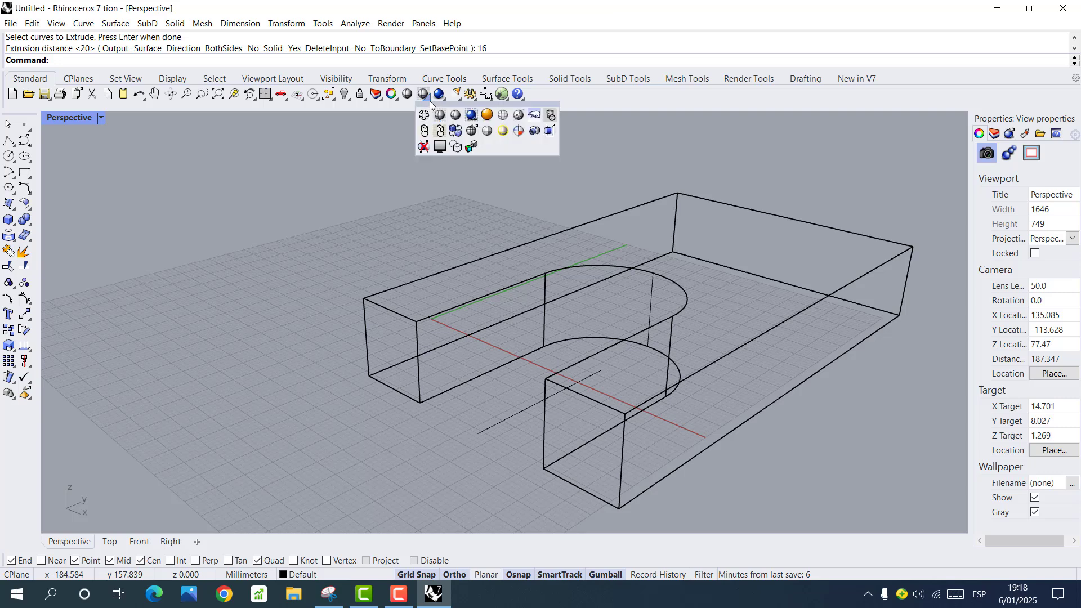
pyautogui.click(439, 114)
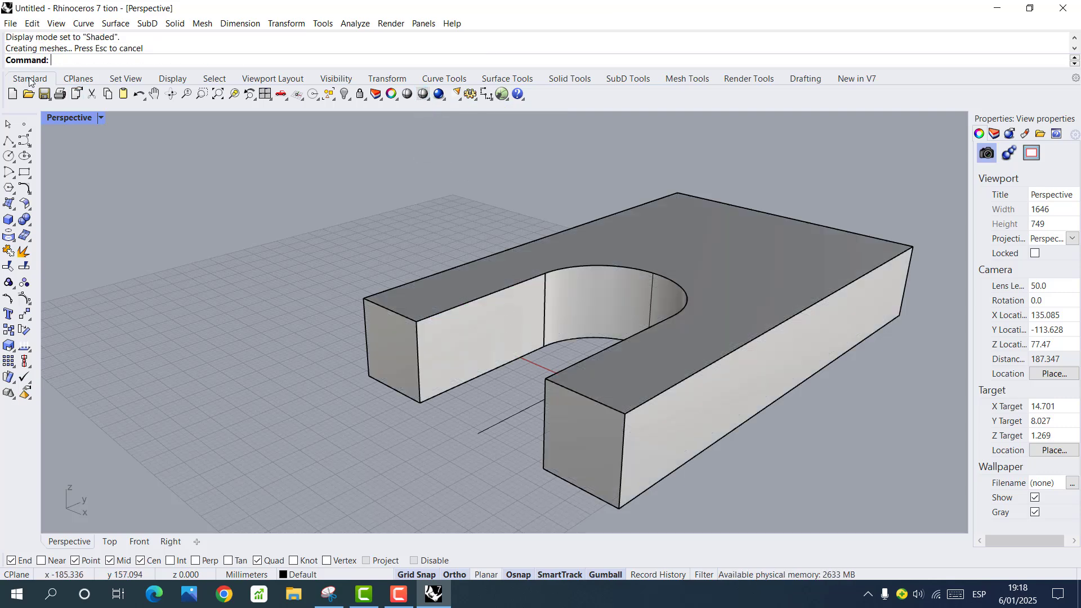
pyautogui.click(428, 101)
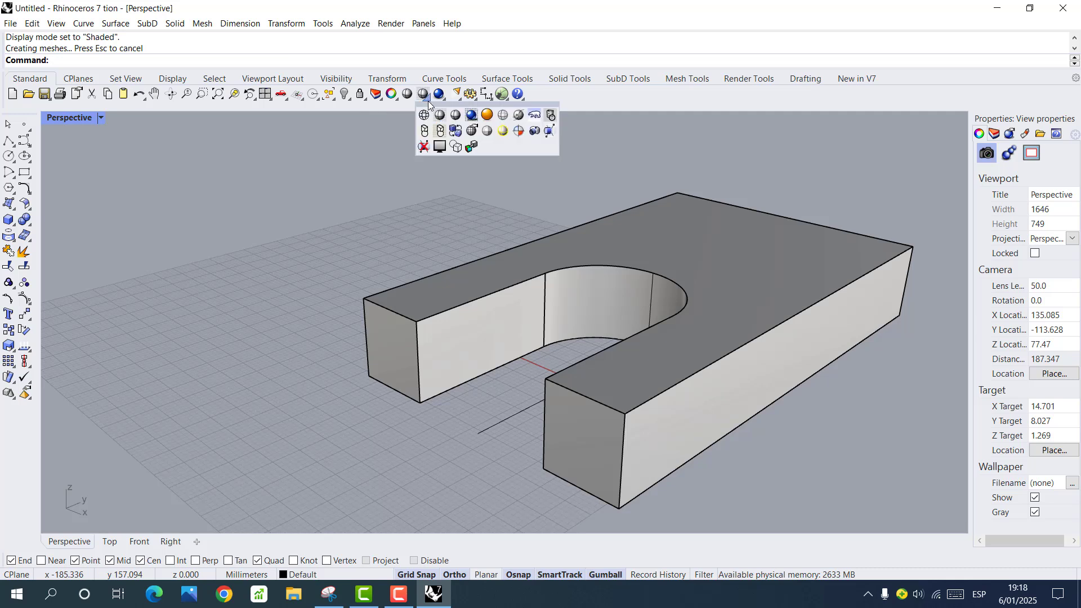
pyautogui.click(442, 116)
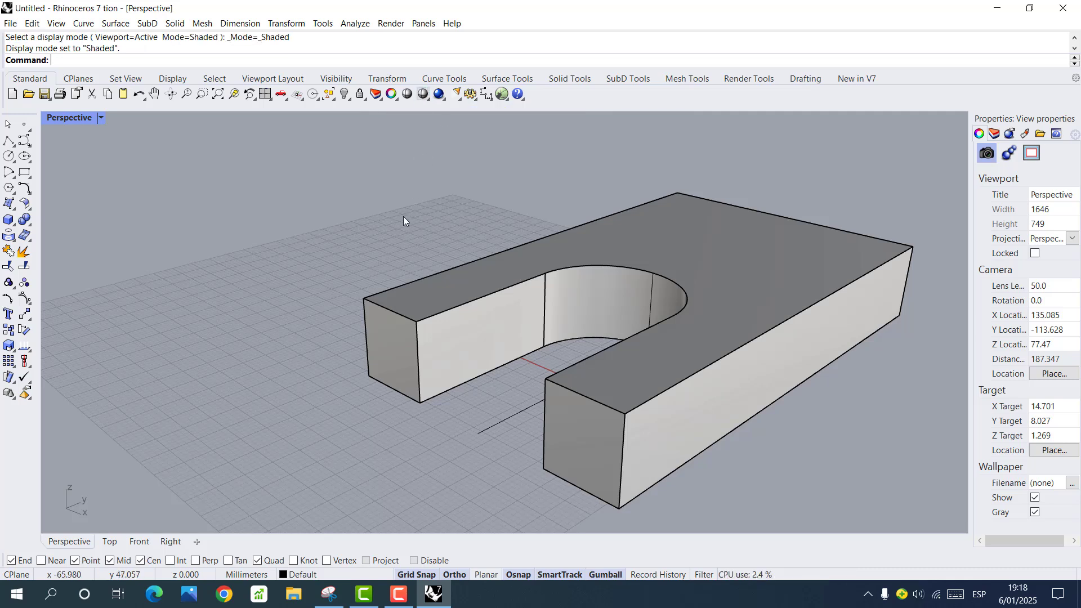
pyautogui.click(171, 93)
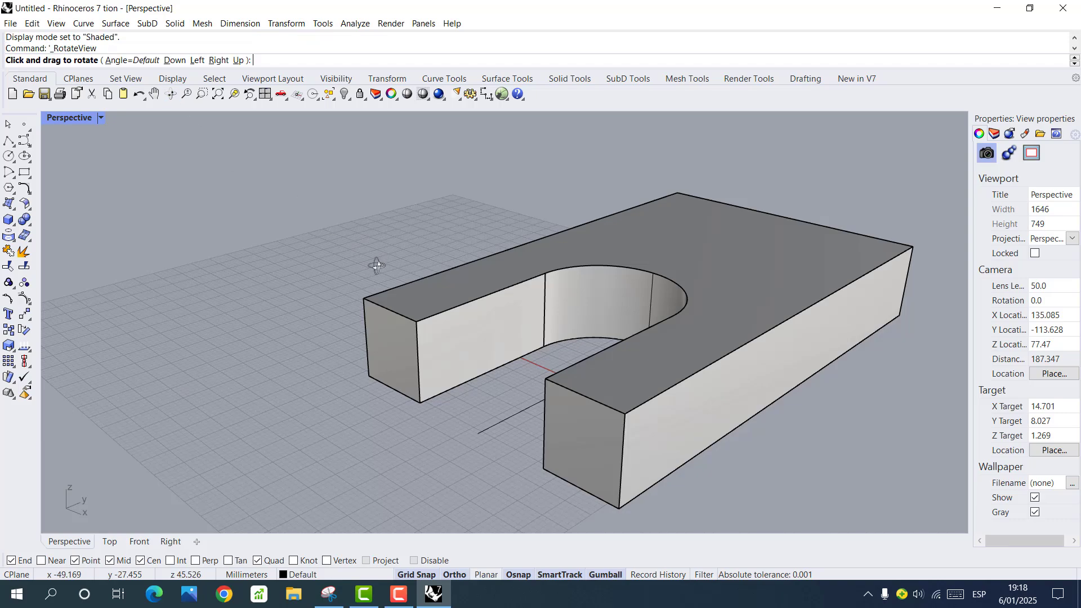
pyautogui.moveTo(377, 266); pyautogui.dragTo(408, 299)
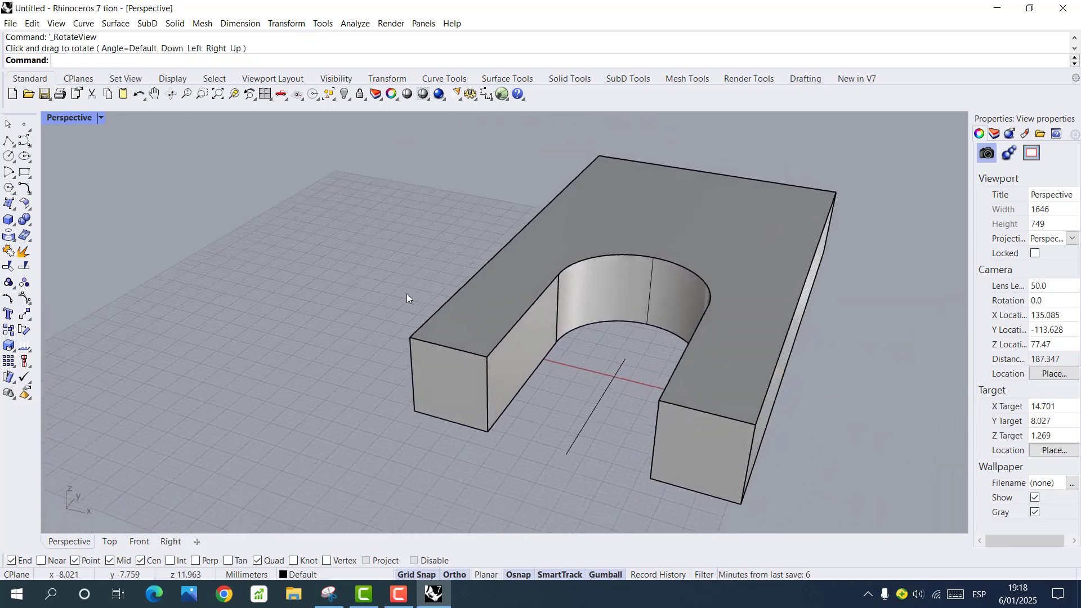
# Mark the base's lower front corner and circle the upright block with the R12 notch on the reference drawing.
pyautogui.click(329, 594)
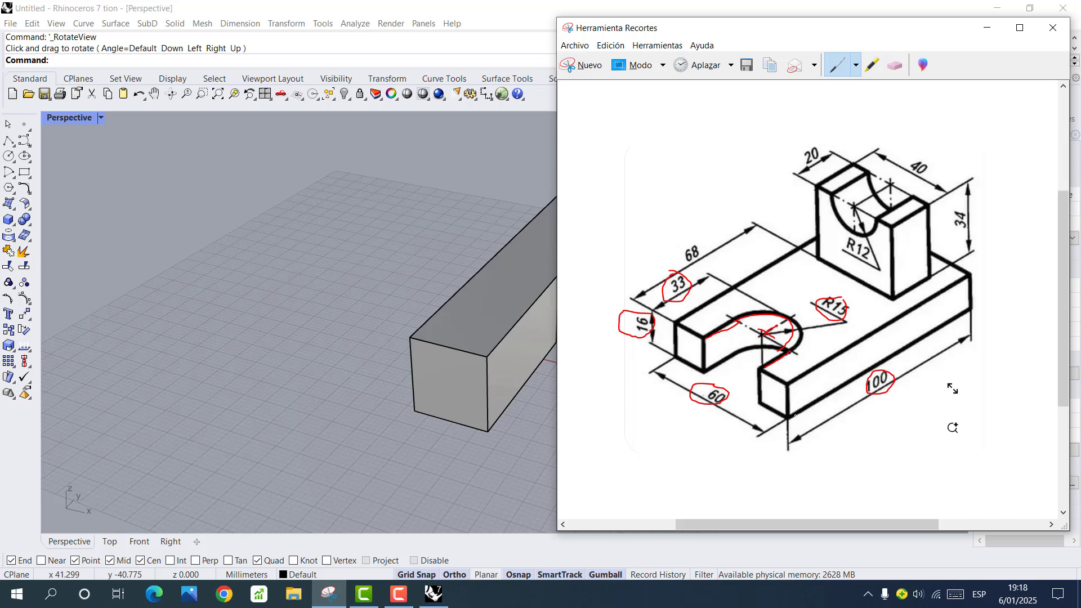
pyautogui.moveTo(799, 413); pyautogui.dragTo(828, 402)
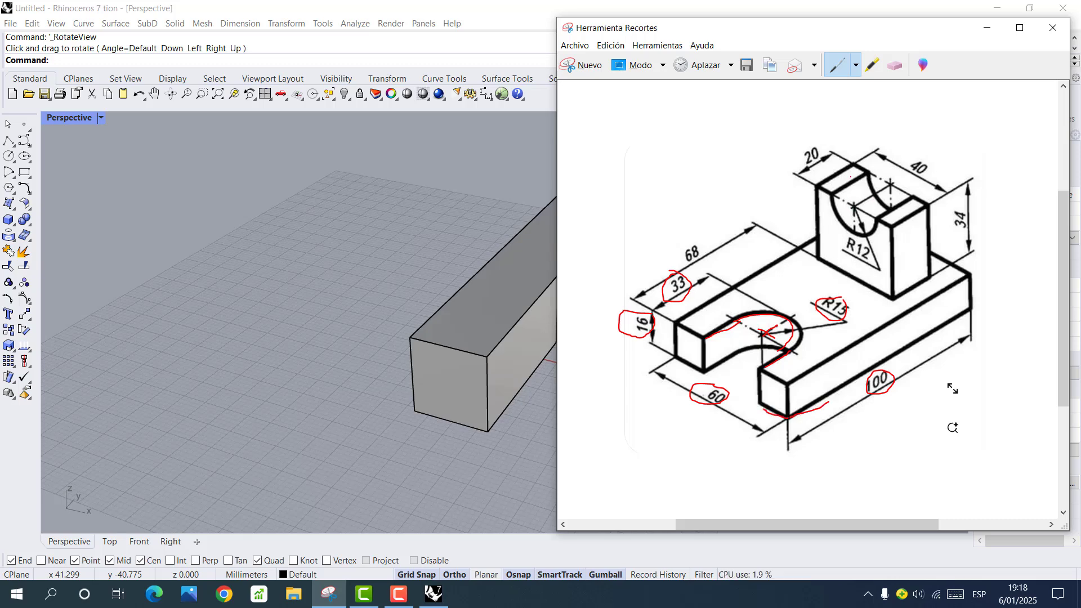
pyautogui.moveTo(852, 141)
pyautogui.mouseDown()
pyautogui.moveTo(811, 237)
pyautogui.moveTo(932, 269)
pyautogui.moveTo(889, 150)
pyautogui.moveTo(829, 144)
pyautogui.mouseUp()
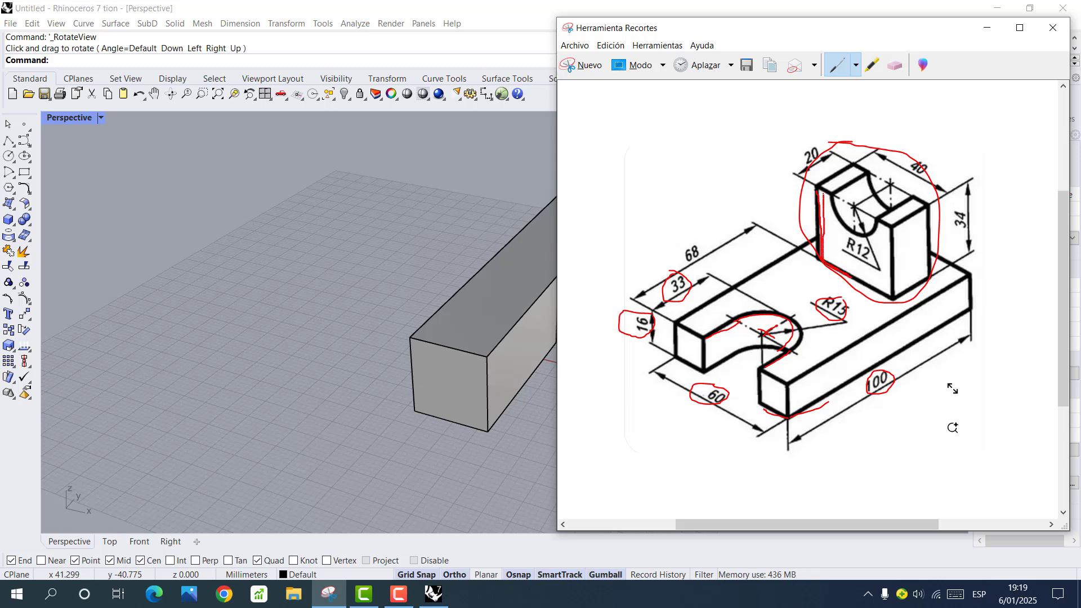
pyautogui.moveTo(823, 194); pyautogui.dragTo(823, 193)
pyautogui.click(987, 28)
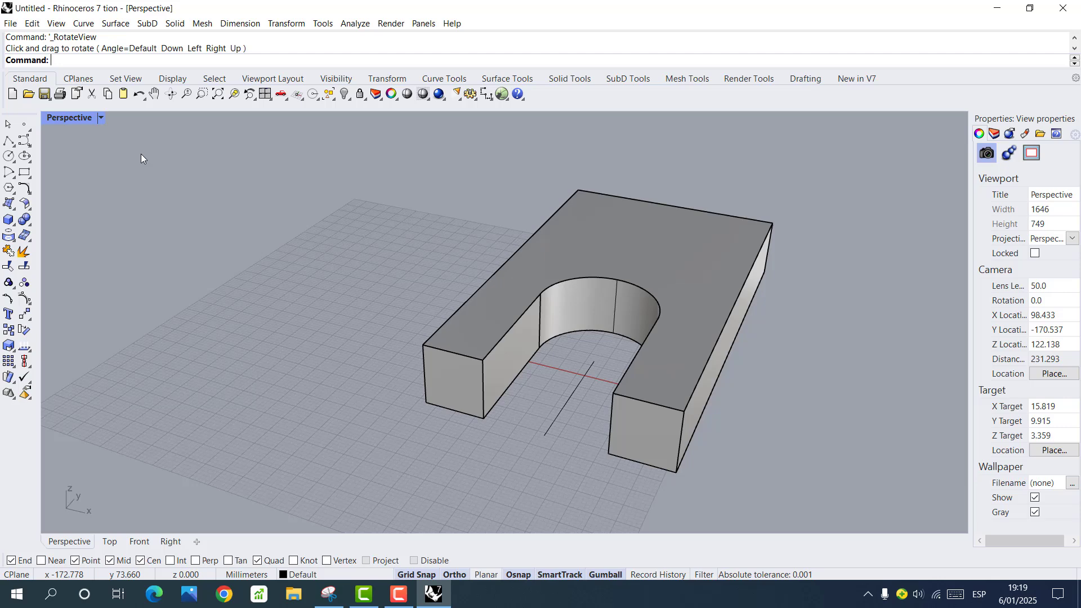
# On the reference drawing, trace the slot opening and its centre line to the upright block, and circle the 68 dimension.
pyautogui.moveTo(533, 396); pyautogui.dragTo(494, 403, button='right')
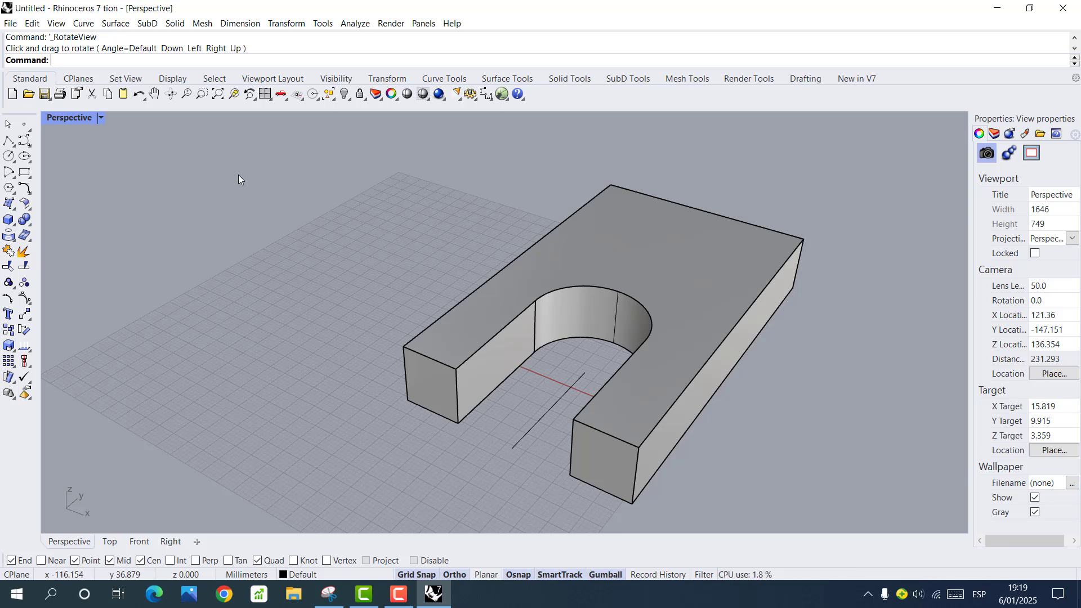
pyautogui.click(302, 101)
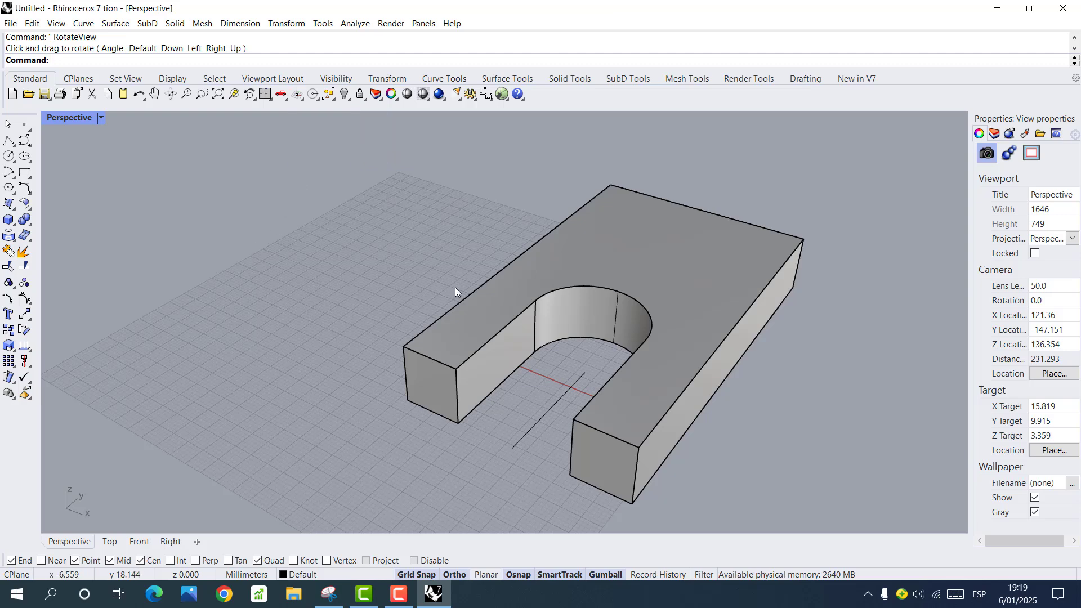
pyautogui.click(329, 594)
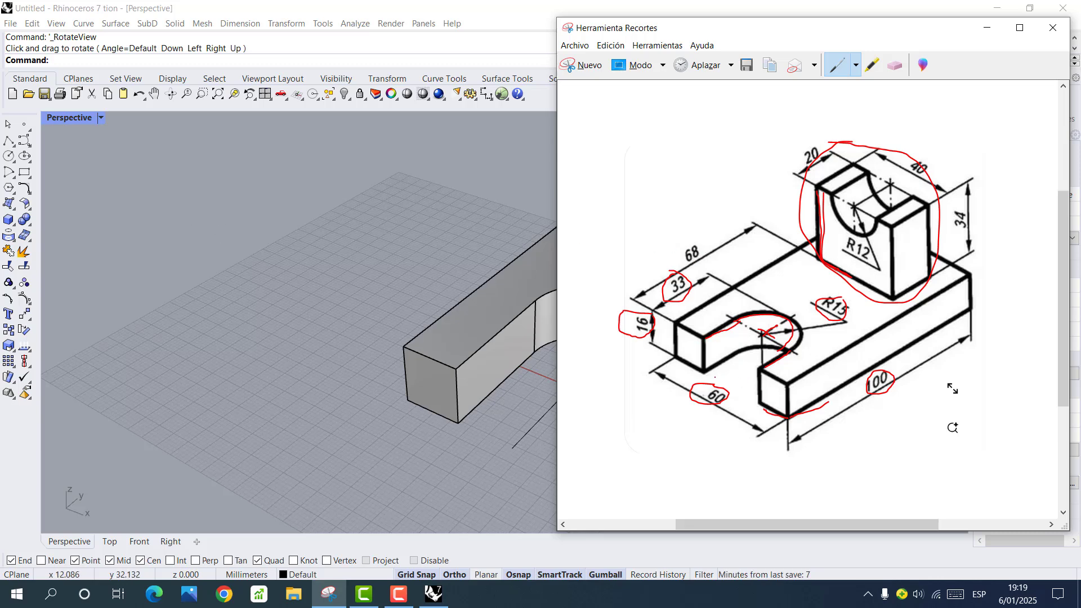
pyautogui.moveTo(718, 343); pyautogui.dragTo(751, 361)
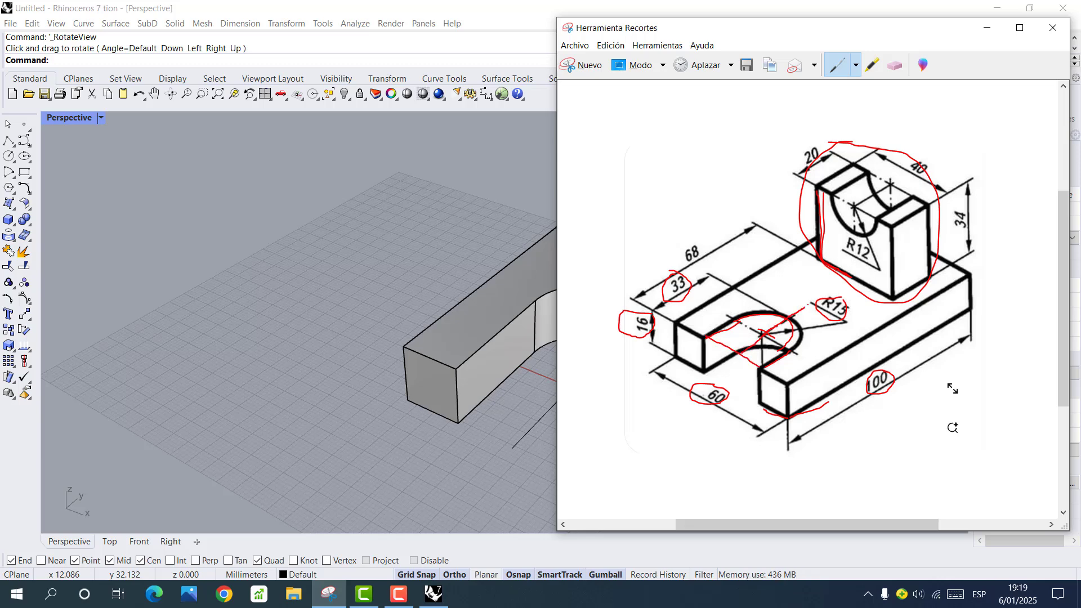
pyautogui.moveTo(805, 307); pyautogui.dragTo(843, 284)
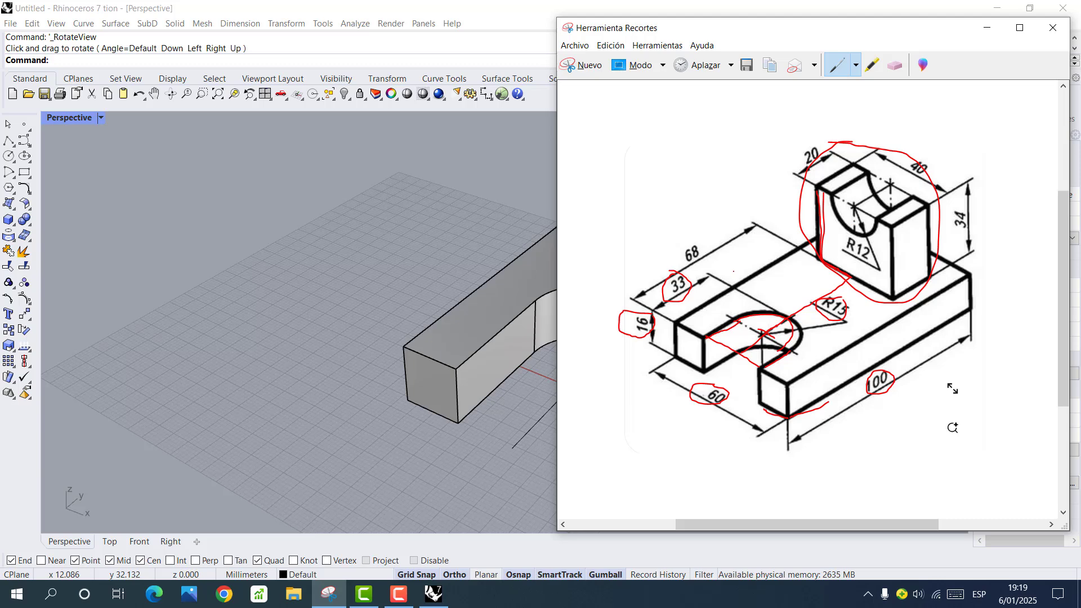
pyautogui.moveTo(675, 260); pyautogui.dragTo(701, 259)
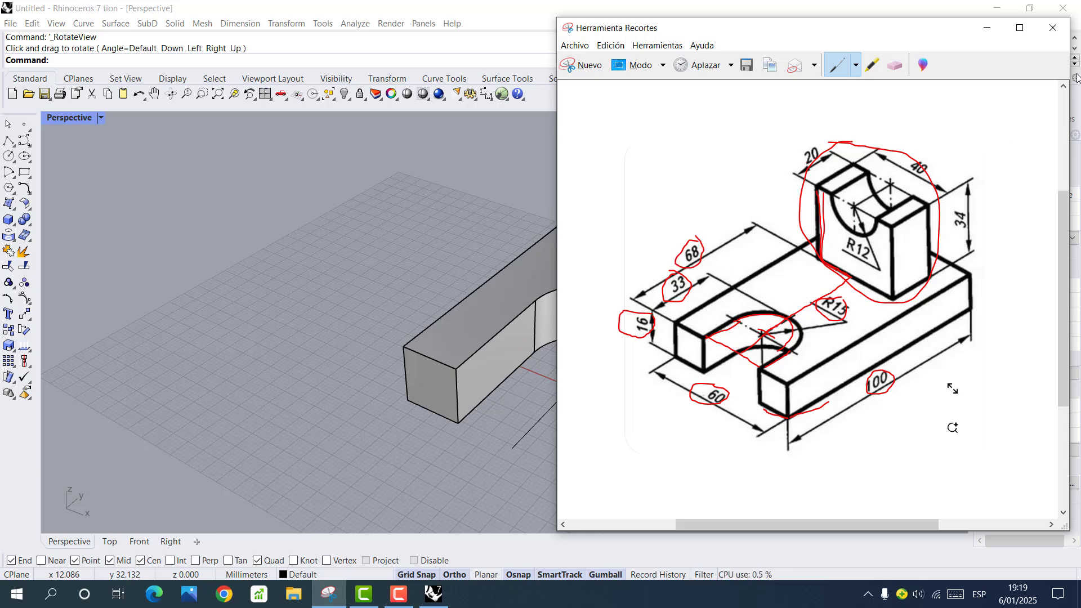
pyautogui.click(987, 27)
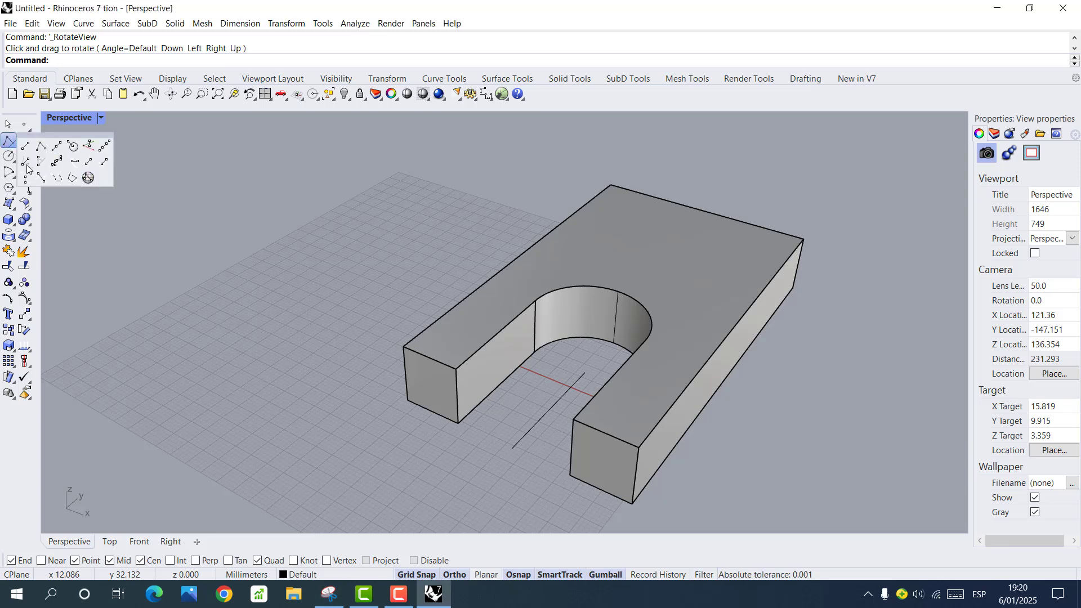
# Draw a line across the slot's open front, joining the upper inner corners of the base's two legs.
pyautogui.click(9, 141)
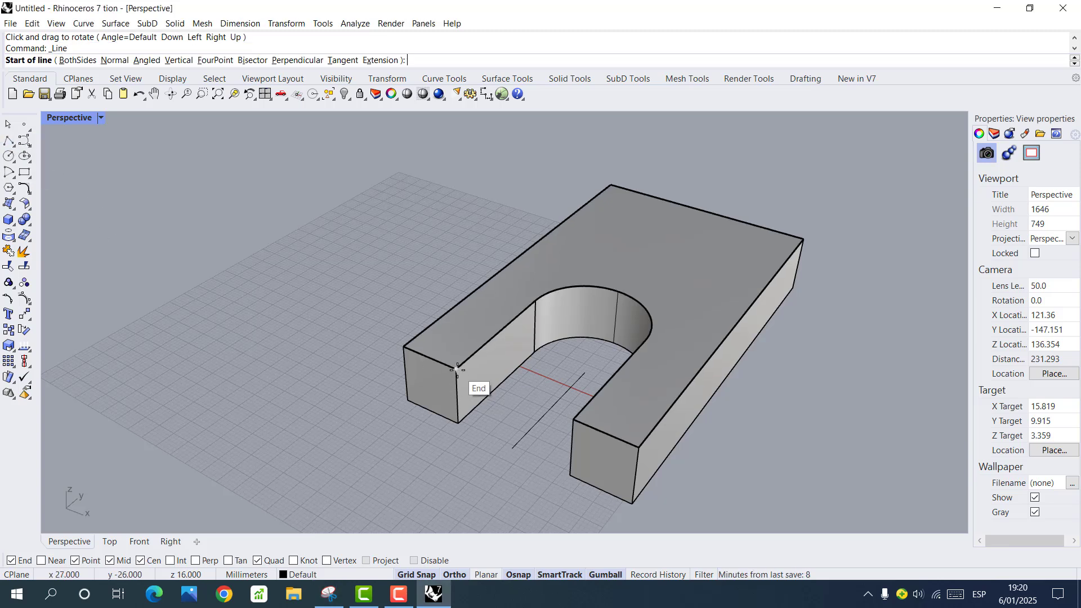
pyautogui.click(456, 369)
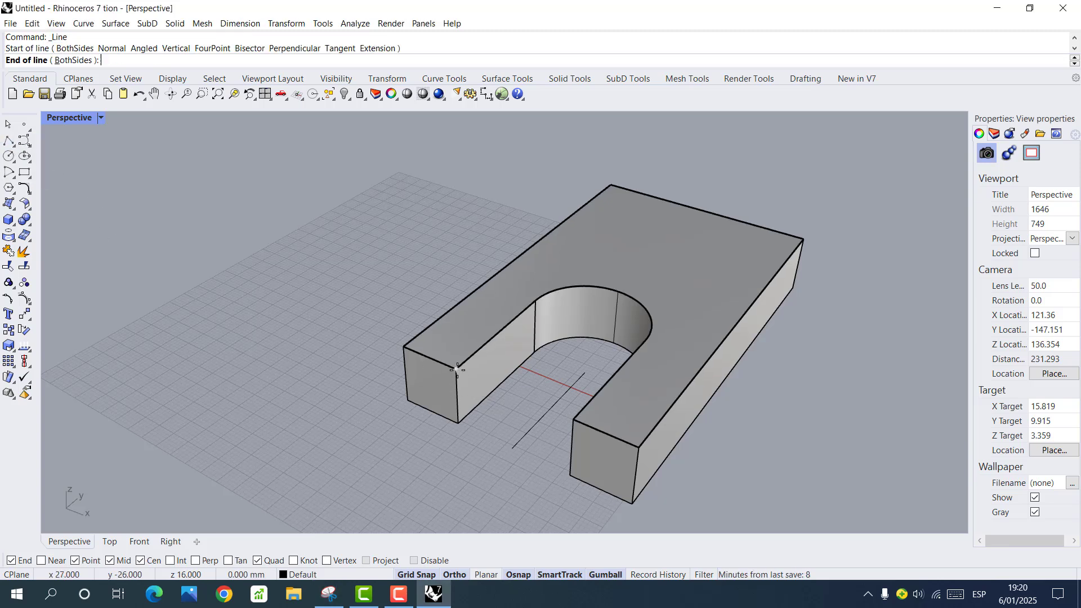
pyautogui.click(559, 428)
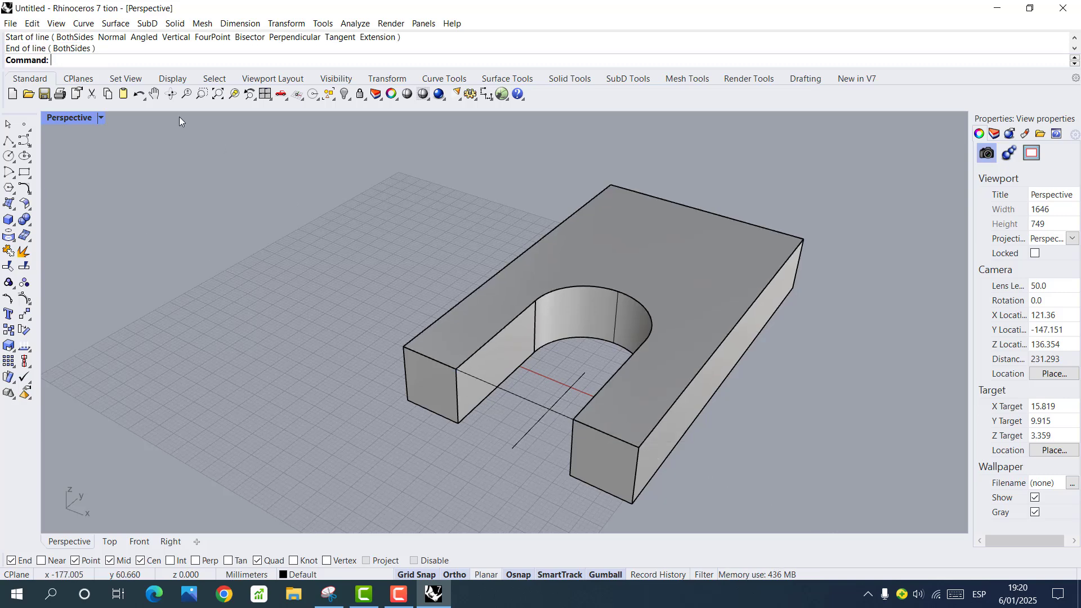
# Try to draw a 68 mm line running back from the midpoint of the line across the slot opening.
pyautogui.click(169, 96)
pyautogui.moveTo(428, 394); pyautogui.dragTo(626, 409)
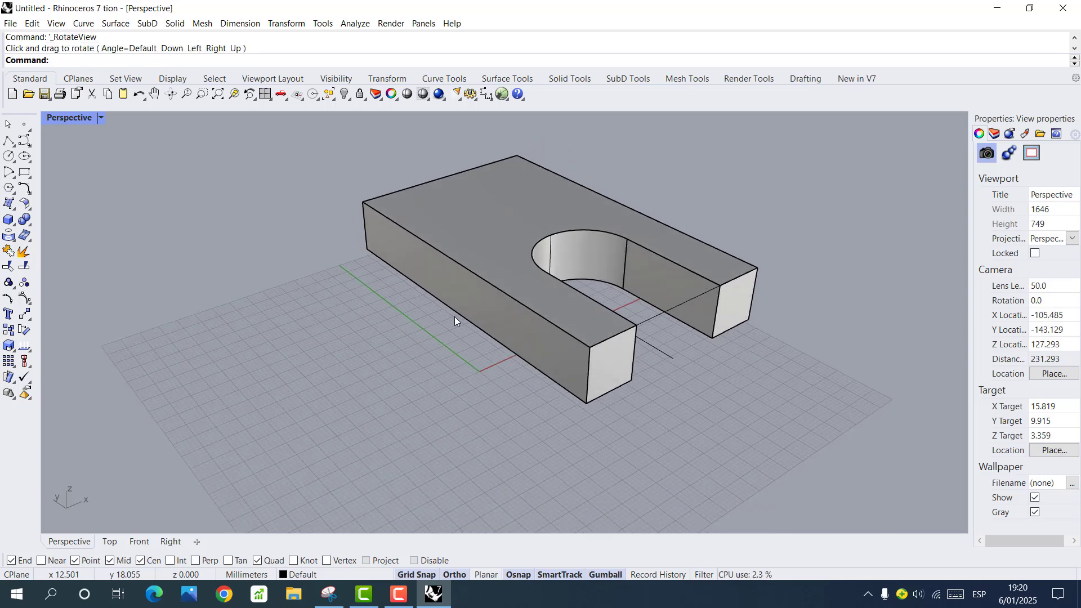
pyautogui.click(12, 143)
pyautogui.click(22, 148)
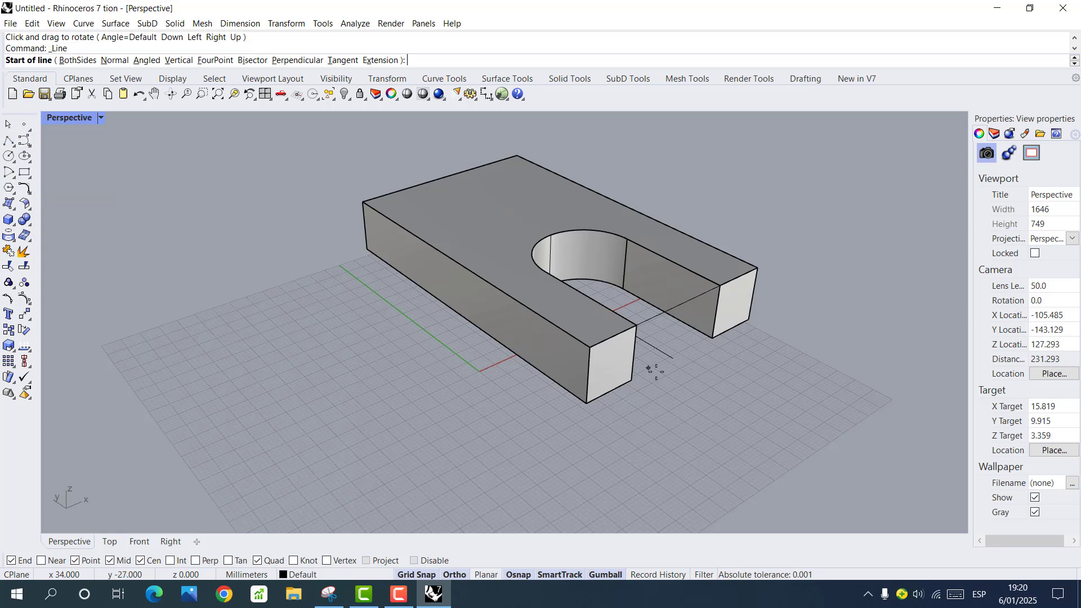
pyautogui.click(664, 311)
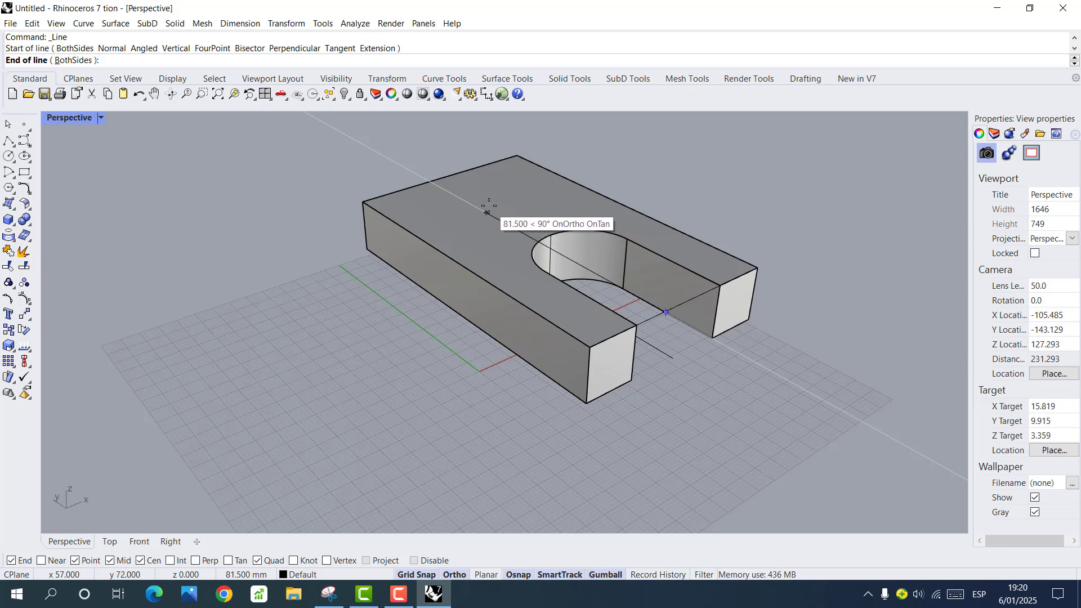
pyautogui.write('68')
pyautogui.press('Return')
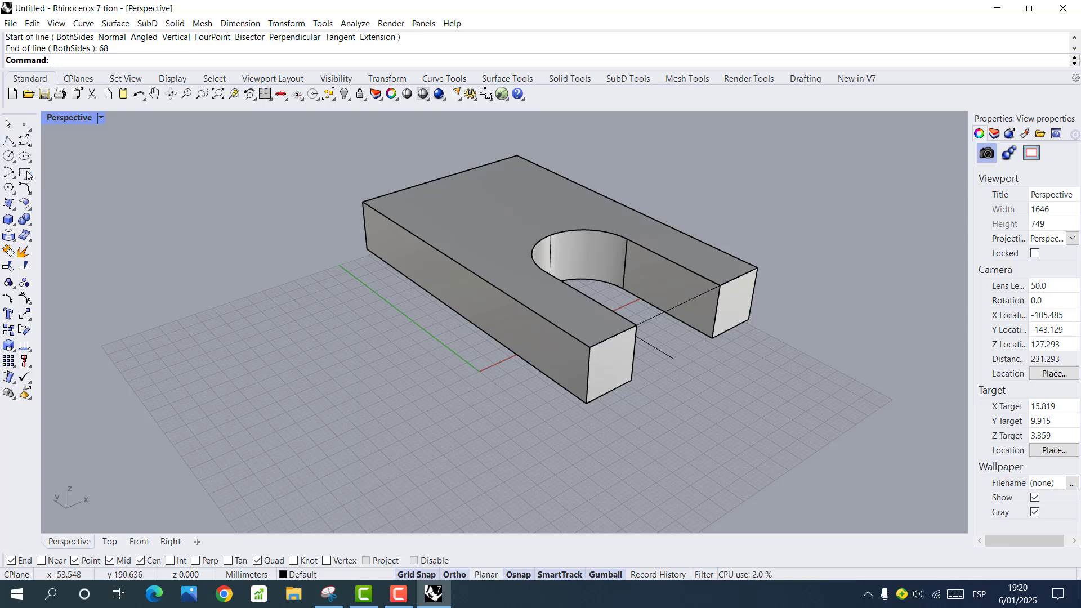
# Draw a 68 mm line along the base's top face, from the midpoint of the slot-opening line straight toward the rear.
pyautogui.click(14, 146)
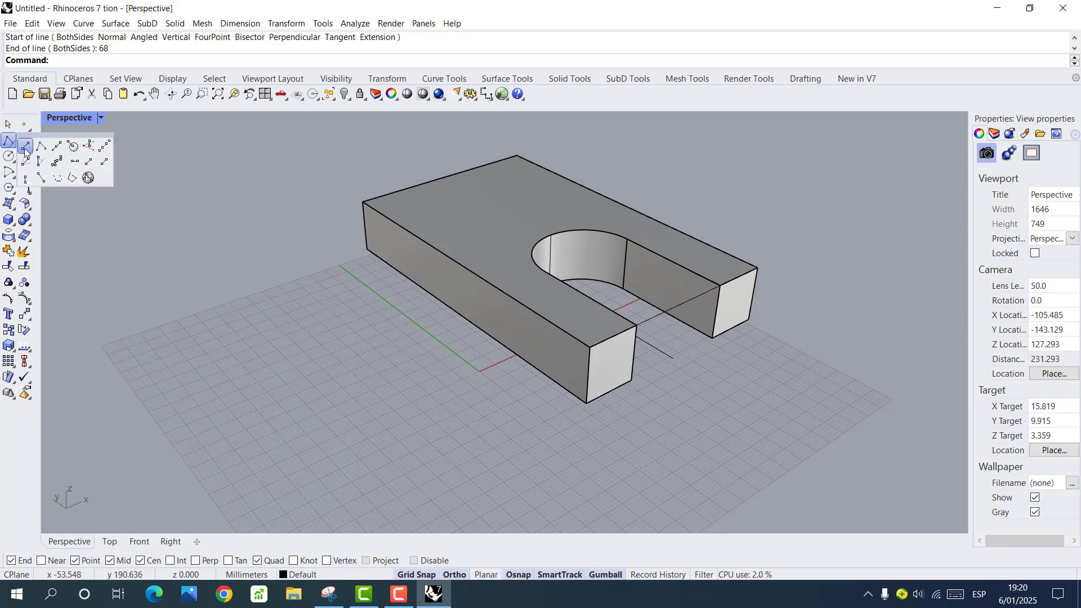
pyautogui.click(25, 147)
pyautogui.moveTo(670, 338); pyautogui.dragTo(709, 360, button='right')
pyautogui.moveTo(675, 312); pyautogui.dragTo(674, 280, button='right')
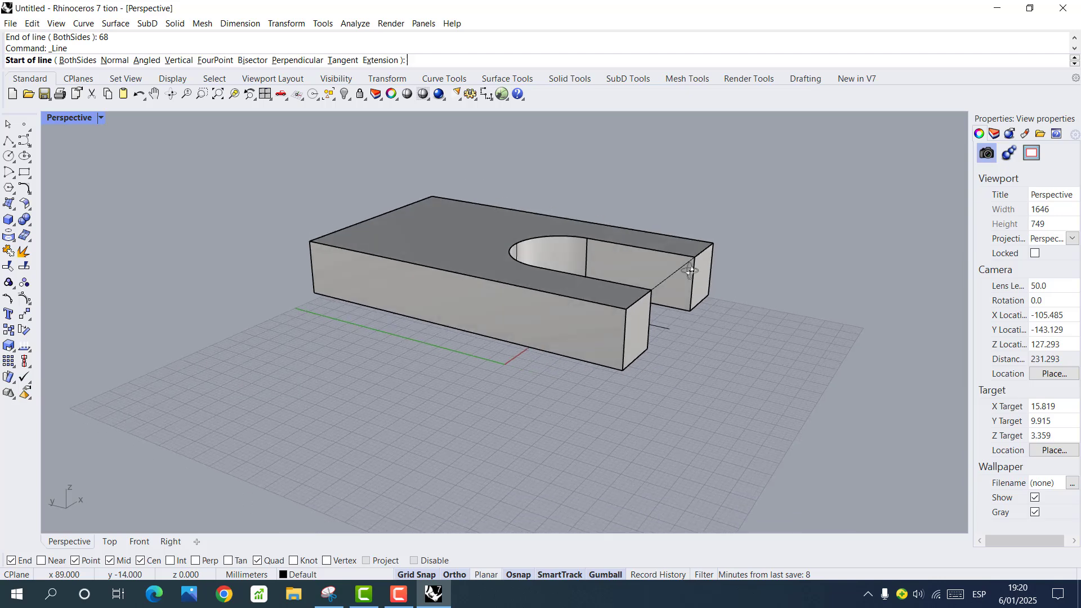
pyautogui.click(672, 274)
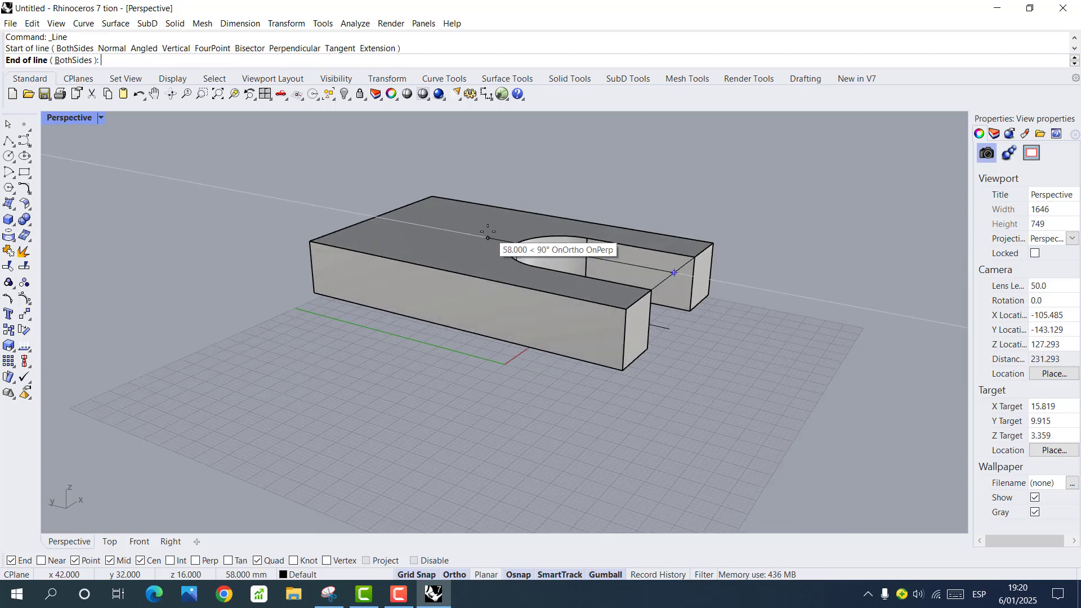
pyautogui.write('68')
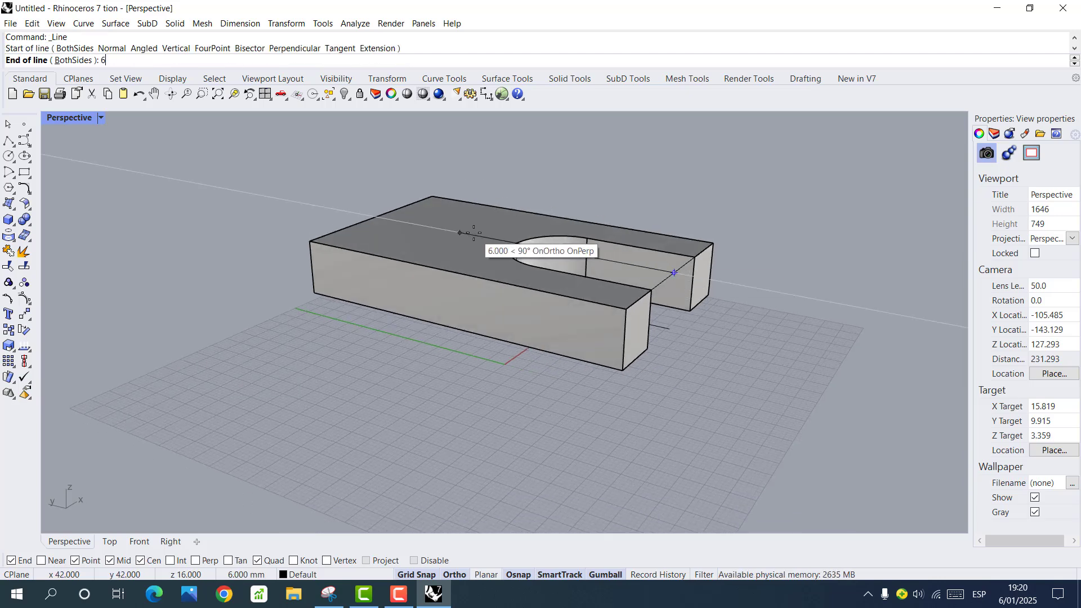
pyautogui.press('Return')
# Set a three-point construction plane on the base's front face, with its origin at the outer lower corner and X along the front bottom edge.
pyautogui.moveTo(730, 379); pyautogui.dragTo(531, 366, button='right')
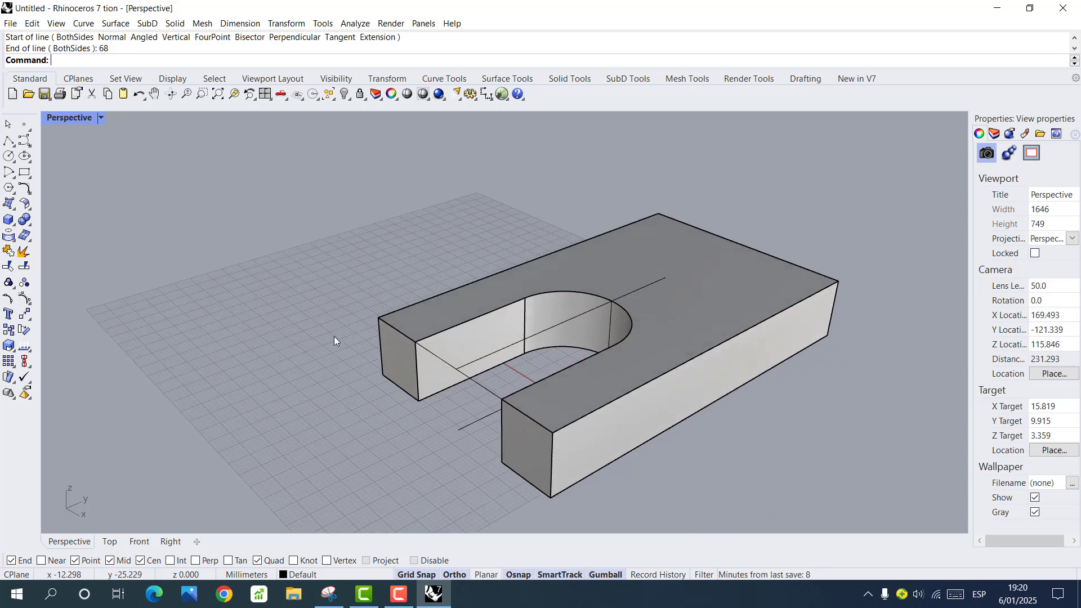
pyautogui.click(302, 99)
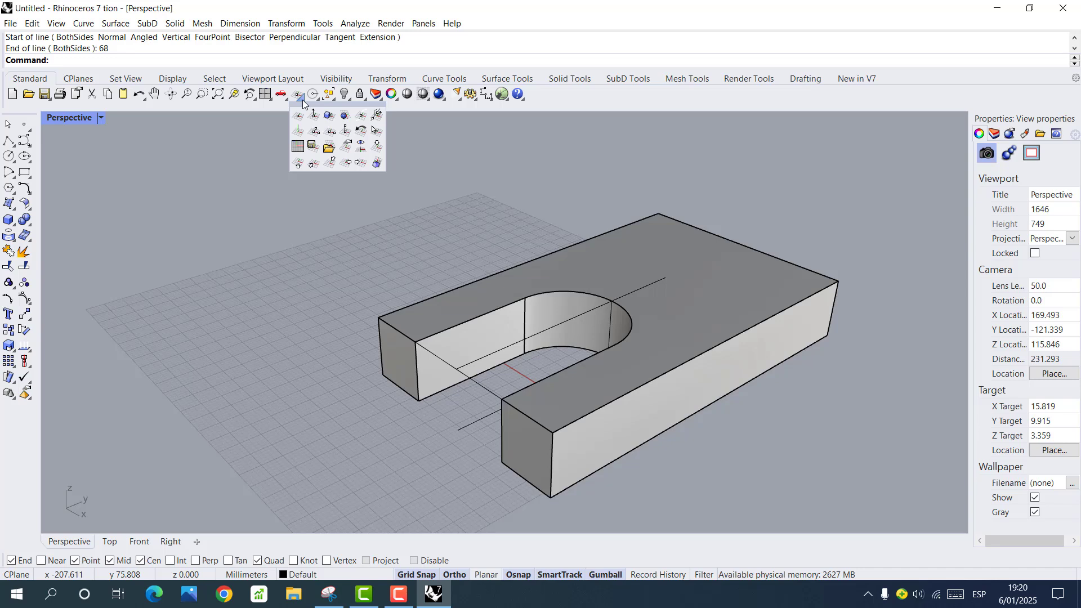
pyautogui.click(314, 131)
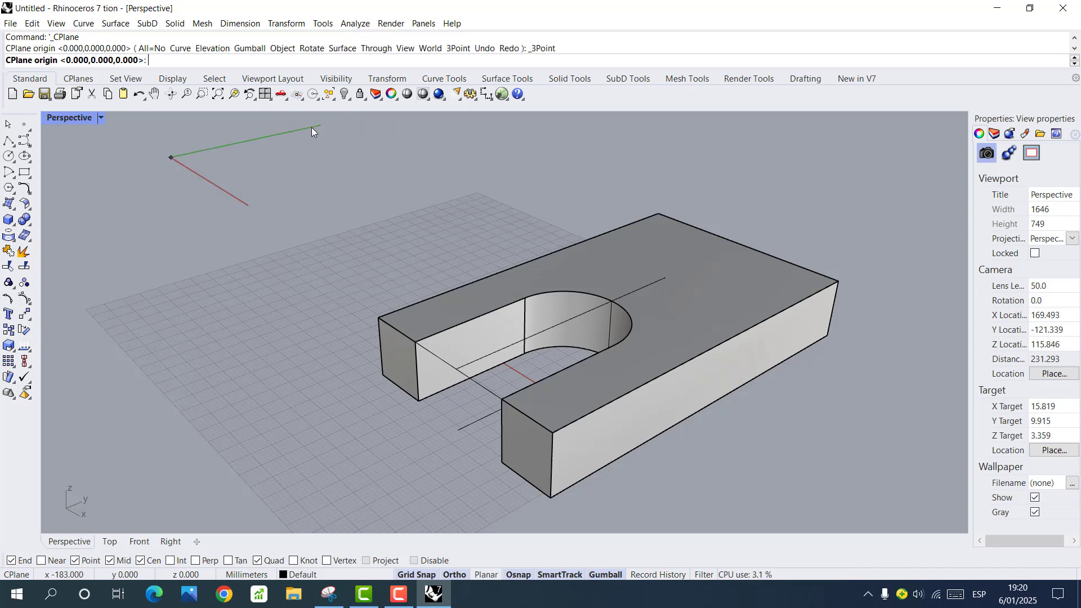
pyautogui.click(383, 376)
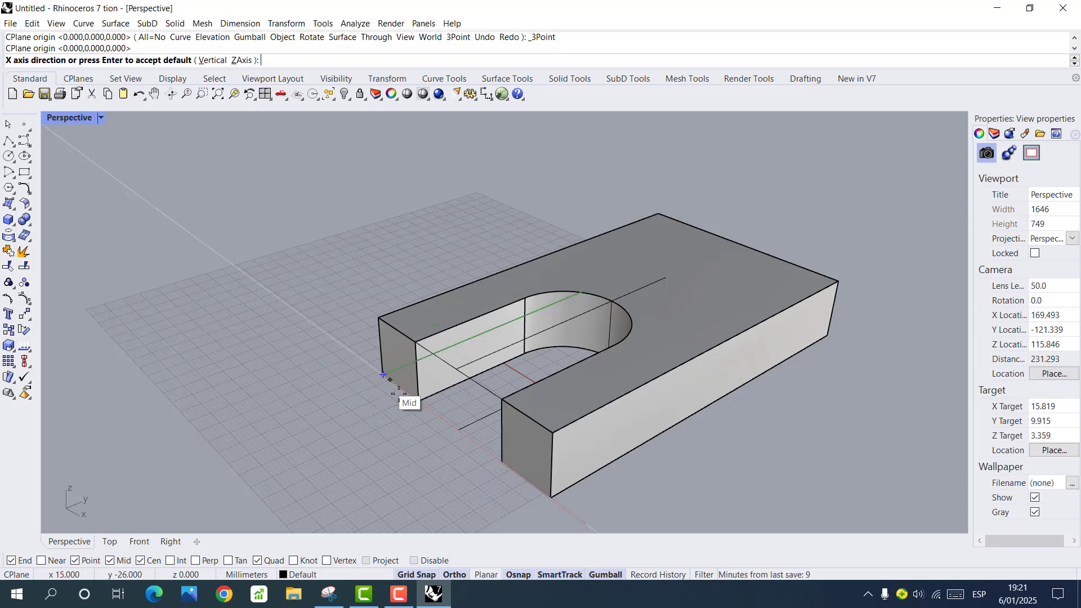
pyautogui.click(424, 406)
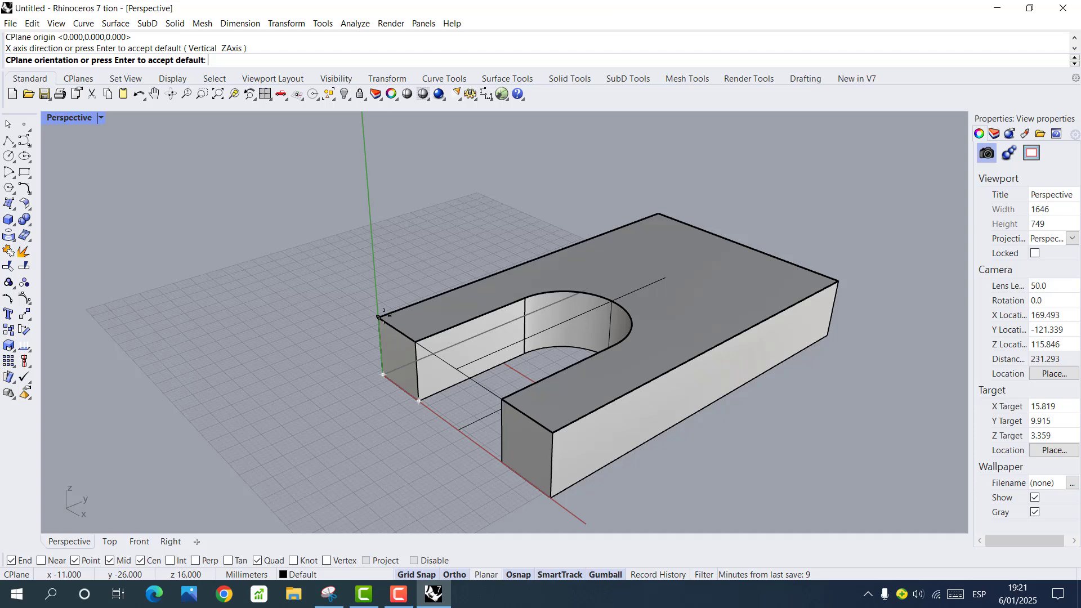
pyautogui.click(380, 316)
pyautogui.moveTo(383, 313); pyautogui.dragTo(428, 276, button='right')
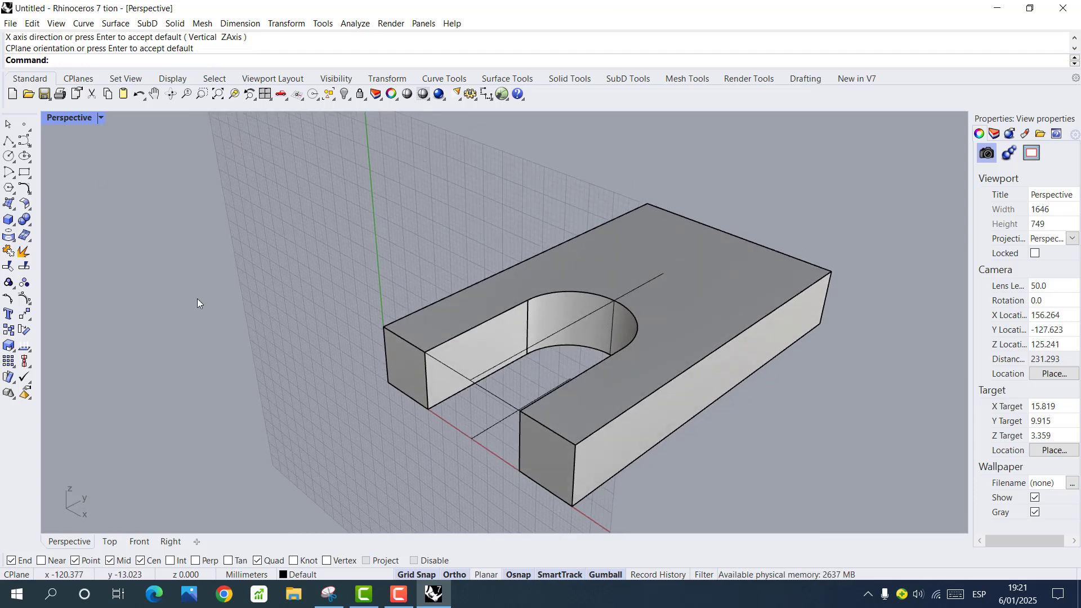
# Draw a both-sides line centred on the rear end of the 68 mm line, extending 20 mm each way across the base.
pyautogui.click(336, 597)
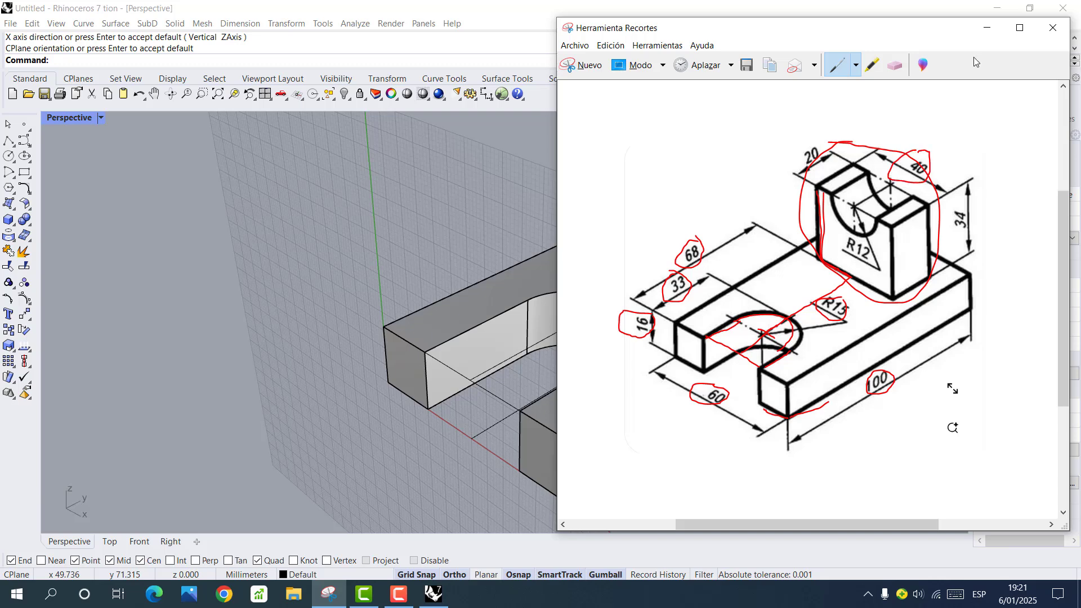
pyautogui.click(987, 28)
pyautogui.click(13, 144)
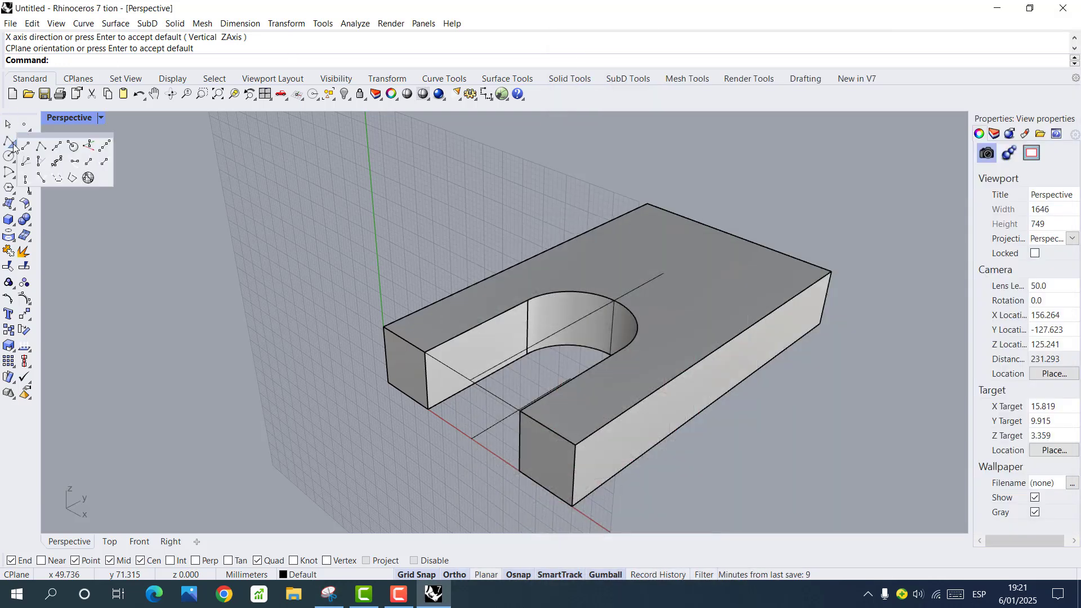
pyautogui.click(57, 147)
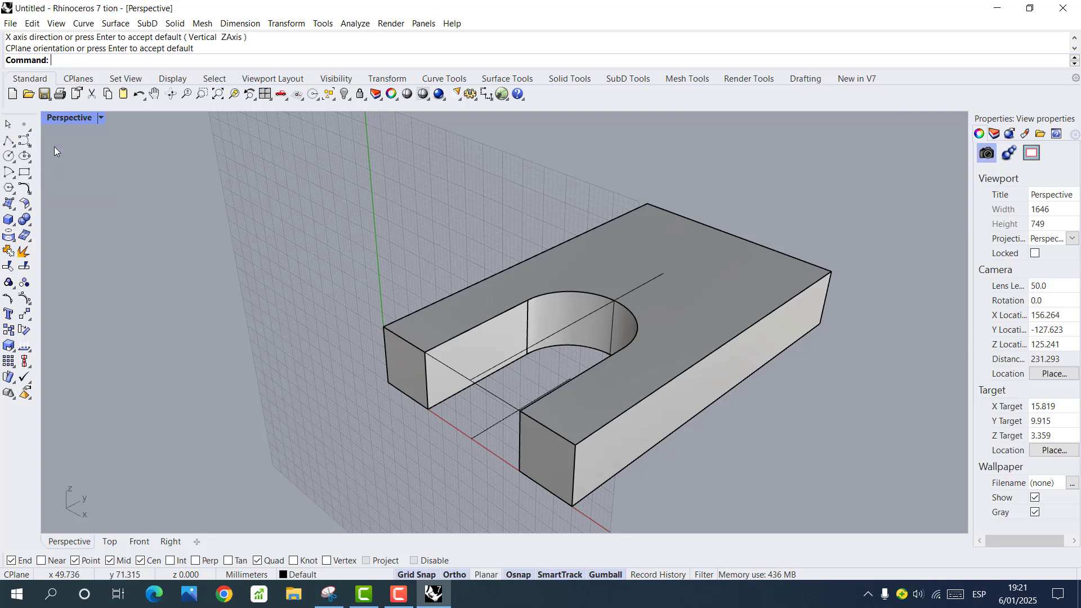
pyautogui.click(664, 273)
pyautogui.write('20')
pyautogui.press('Return')
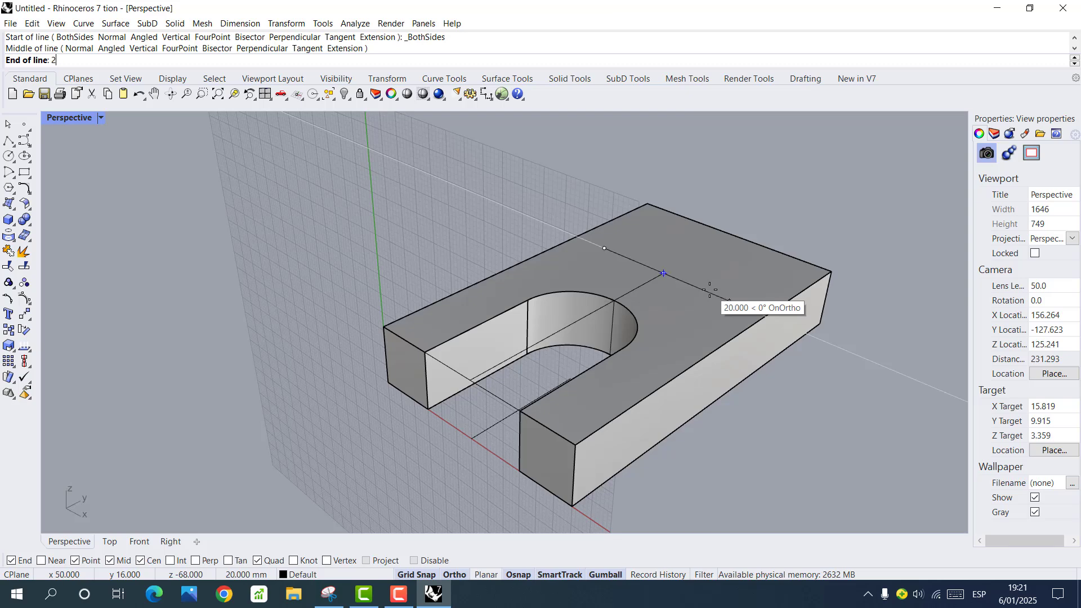
pyautogui.click(710, 291)
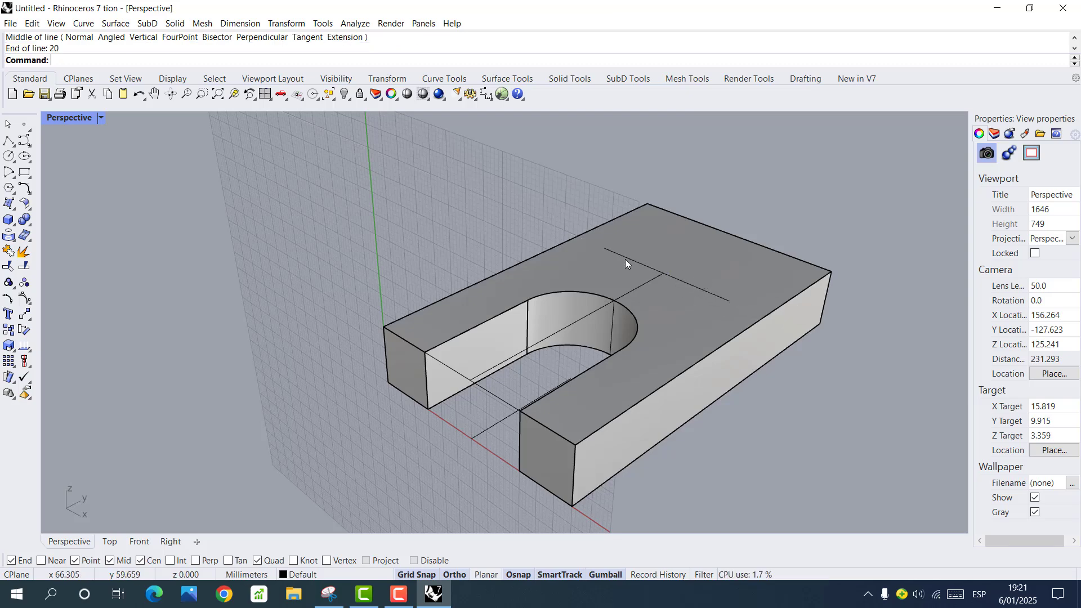
# Circle the upright block's 34 height dimension on the reference drawing.
pyautogui.click(331, 601)
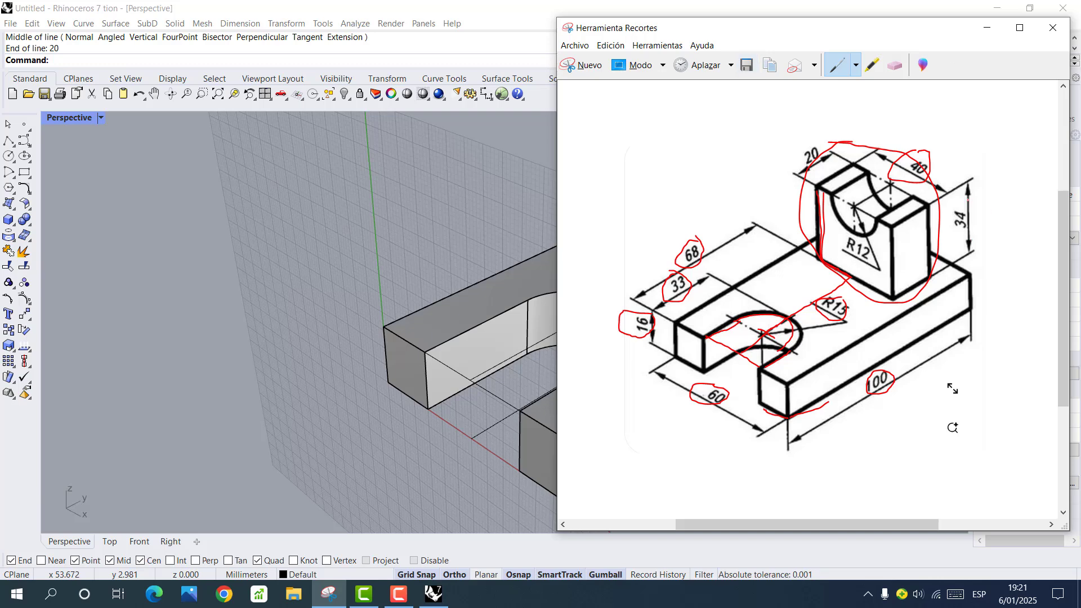
pyautogui.moveTo(975, 211); pyautogui.dragTo(962, 202)
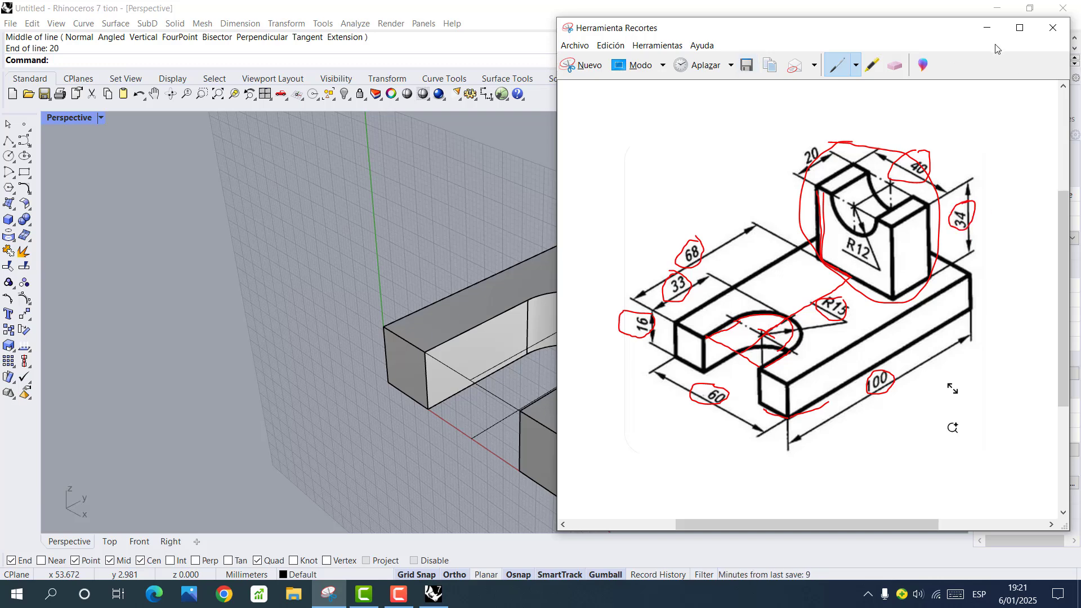
pyautogui.click(986, 28)
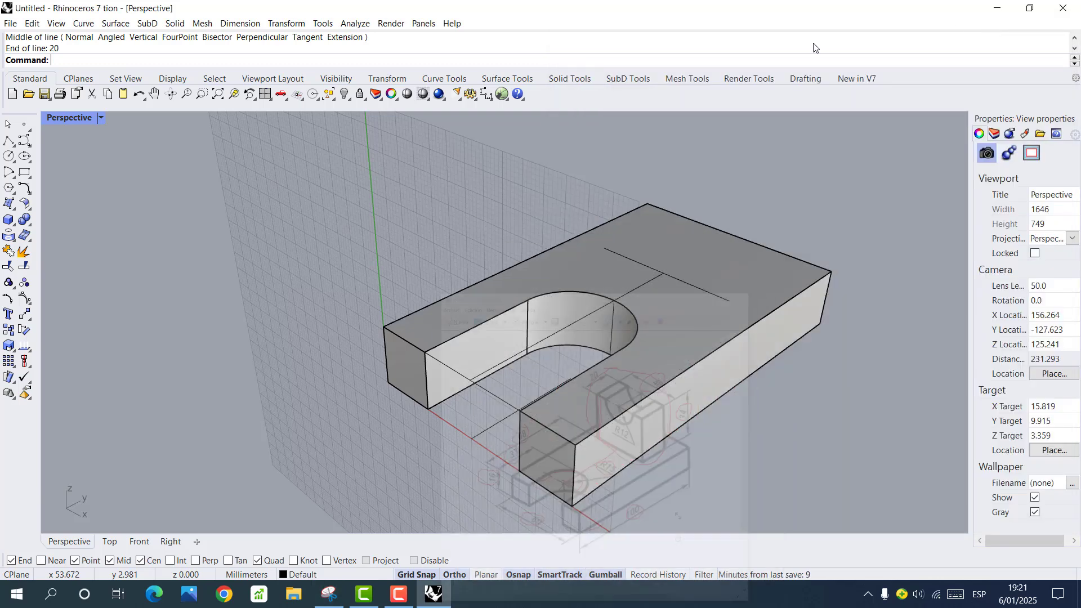
# Draw a 34 mm vertical line upward from each end of the 40 mm cross line on the base's top face.
pyautogui.click(13, 145)
pyautogui.click(23, 148)
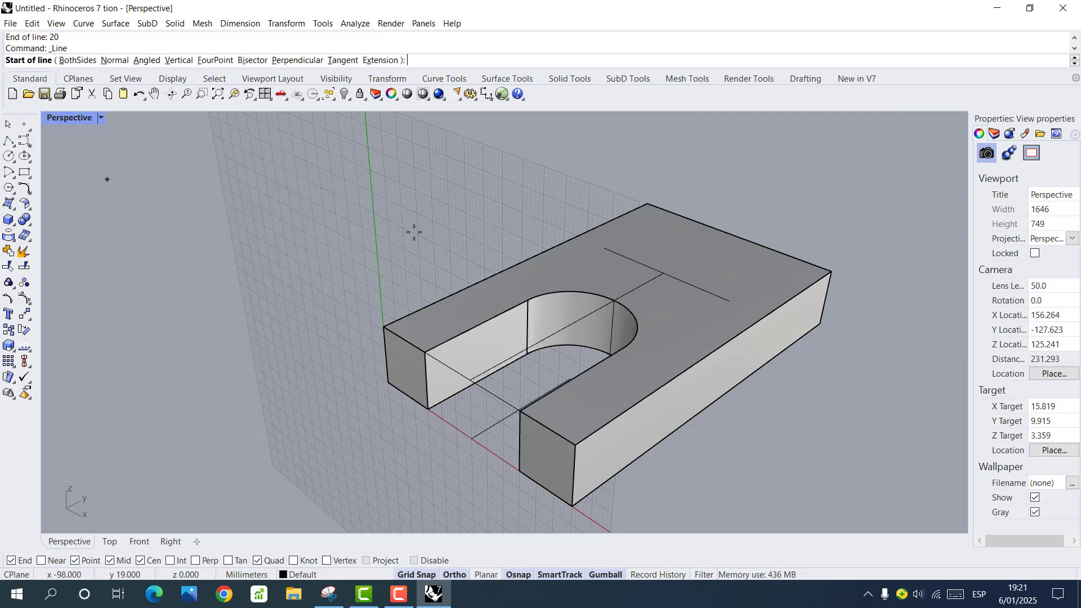
pyautogui.click(728, 299)
pyautogui.write('34')
pyautogui.press('Return')
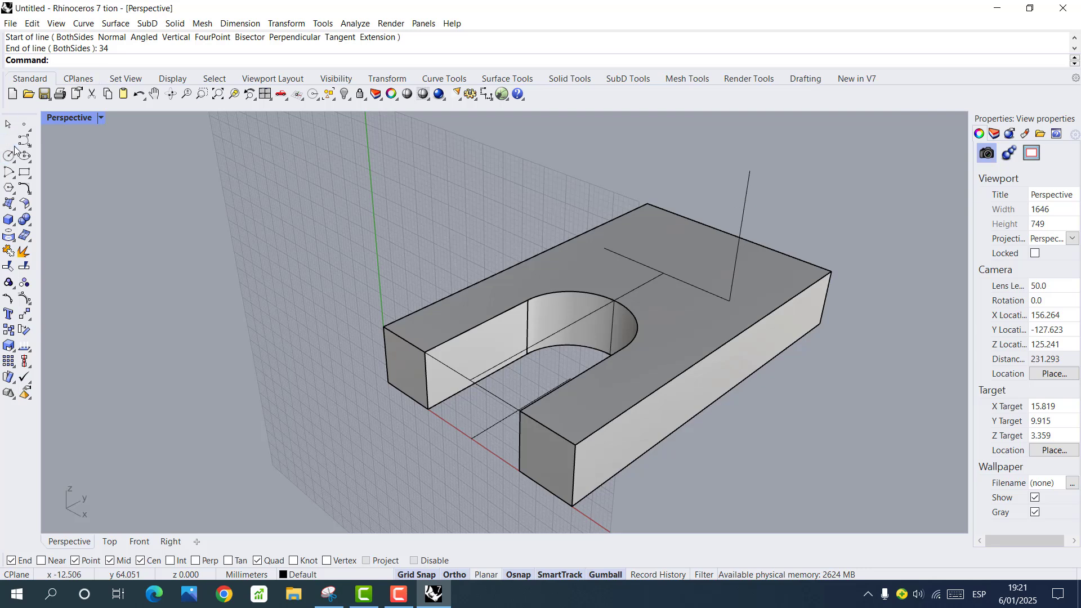
pyautogui.click(11, 142)
pyautogui.click(25, 149)
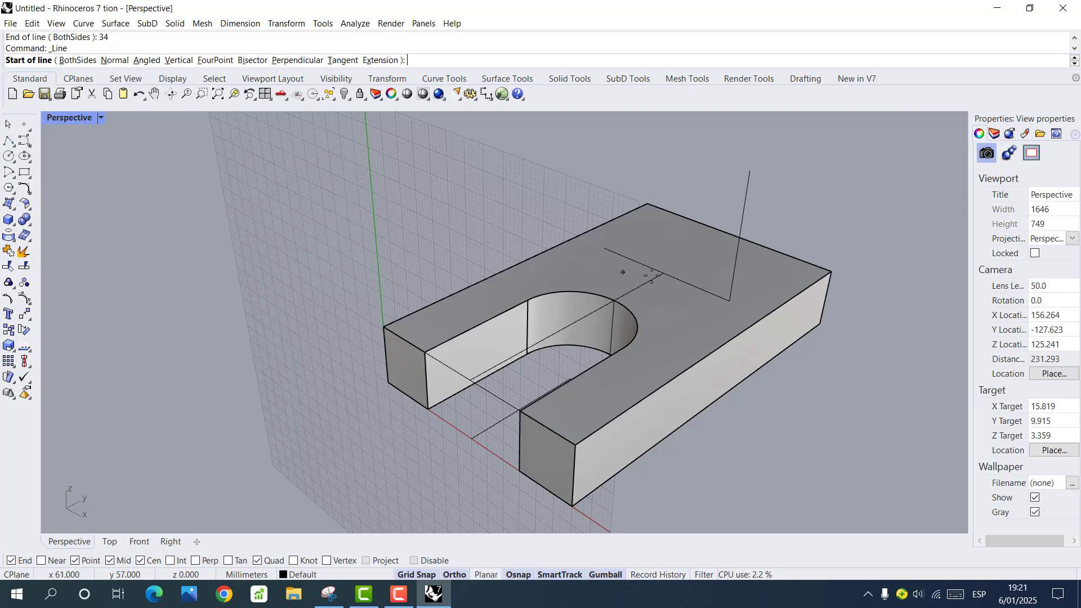
pyautogui.click(605, 249)
pyautogui.write('34')
pyautogui.press('Return')
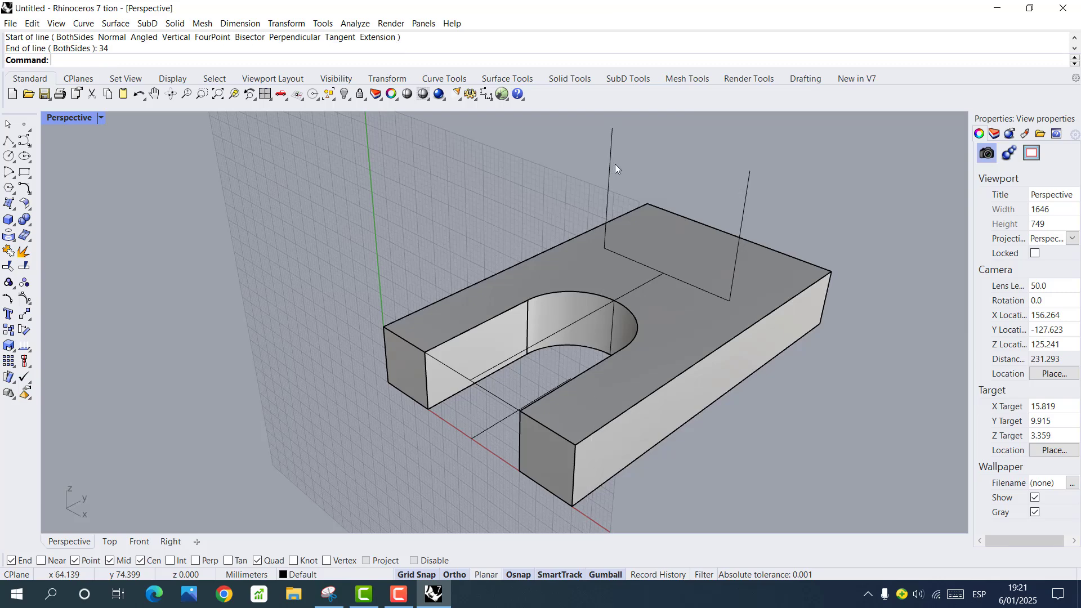
# Join the upper ends of the two 34 mm vertical lines with a line to close the block's rectangular profile.
pyautogui.scroll(-3, 658, 159)
pyautogui.scroll(5, 664, 143)
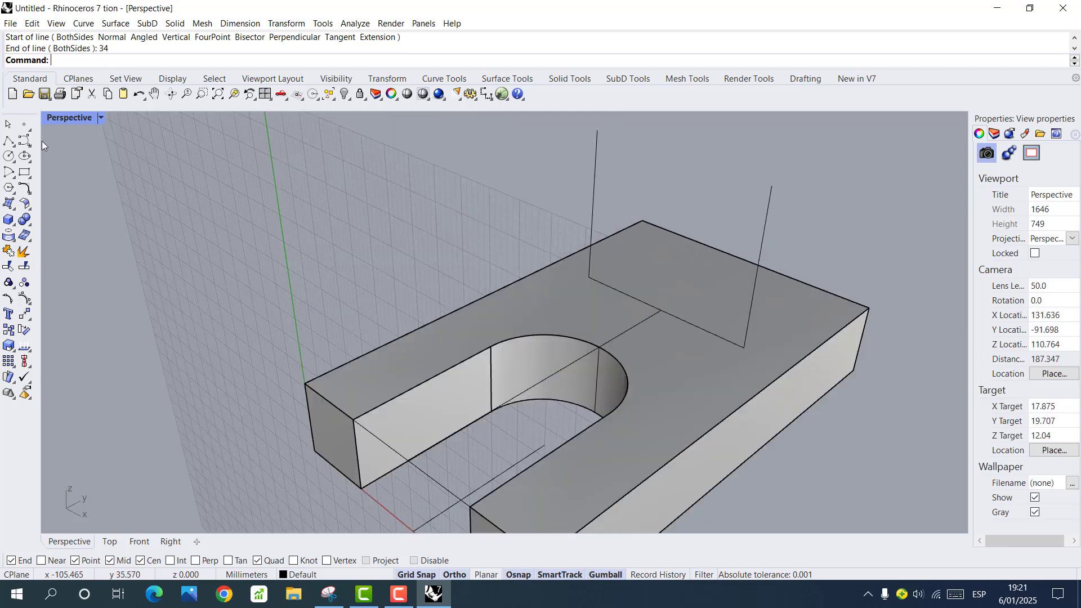
pyautogui.click(11, 142)
pyautogui.click(25, 149)
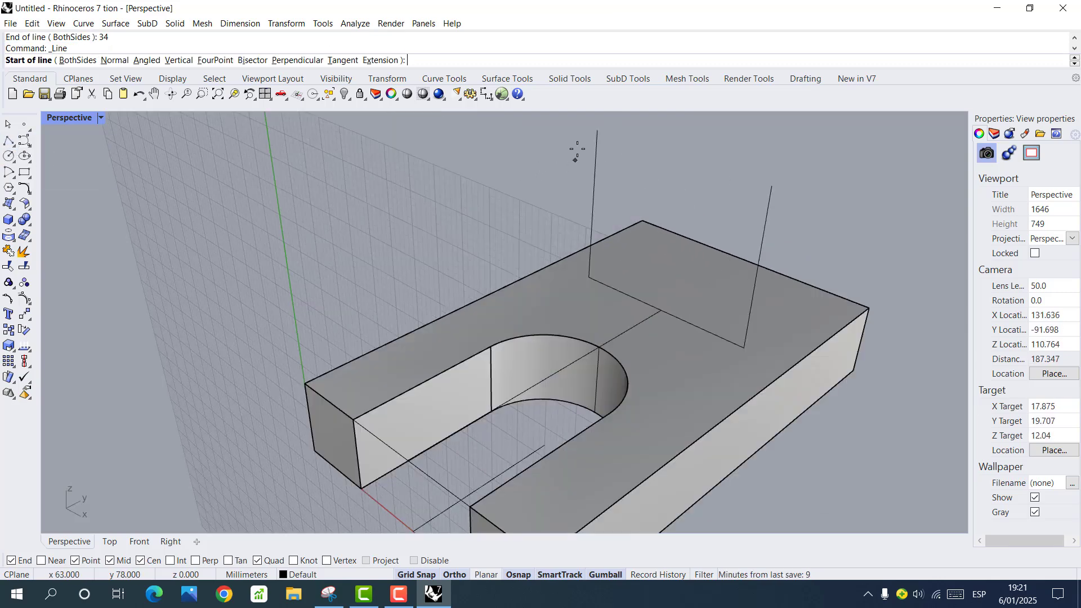
pyautogui.click(597, 131)
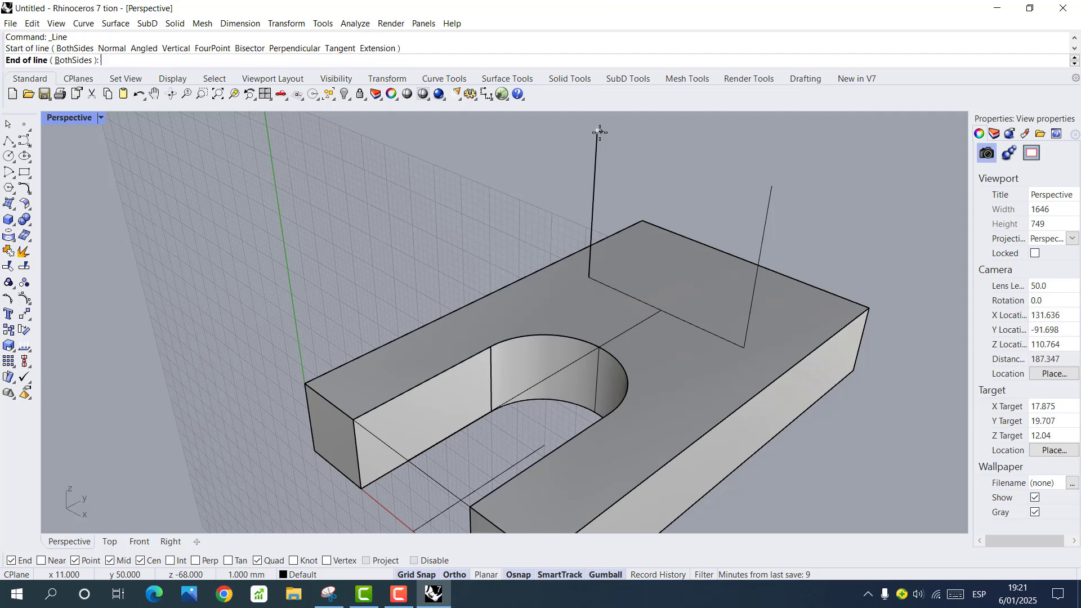
pyautogui.click(772, 185)
# Draw a 12 mm radius circle centred on the midpoint of the block profile's upper line, following the reference drawing's R12.
pyautogui.click(330, 594)
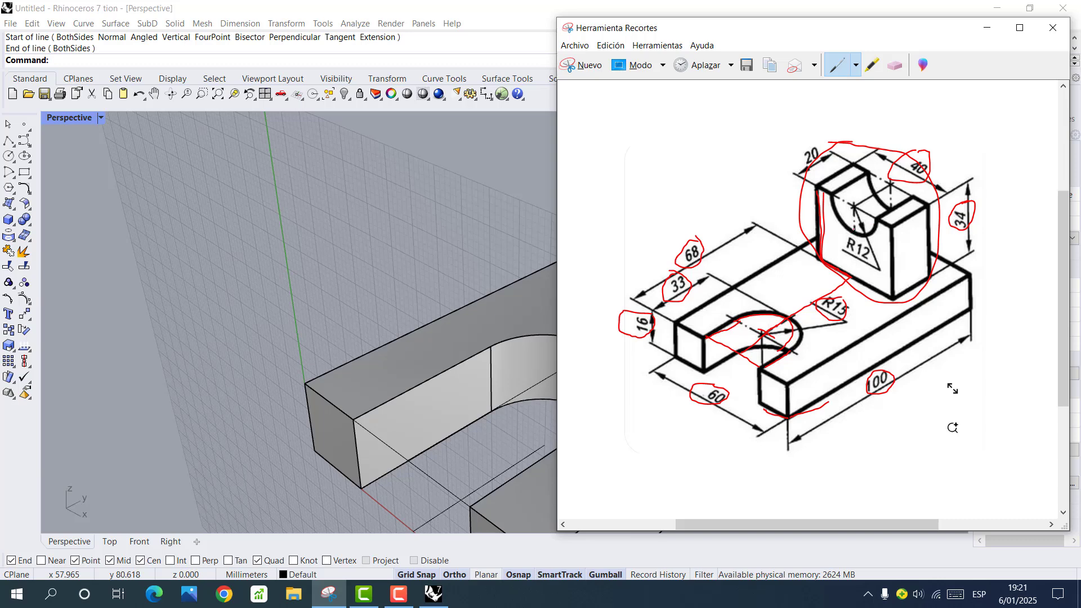
pyautogui.click(987, 27)
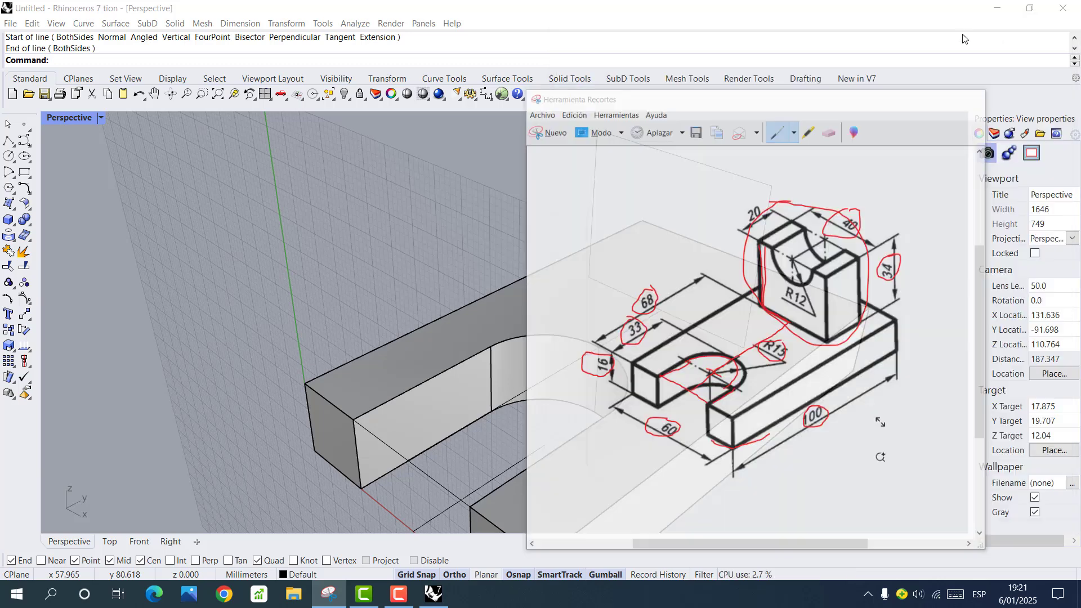
pyautogui.click(24, 157)
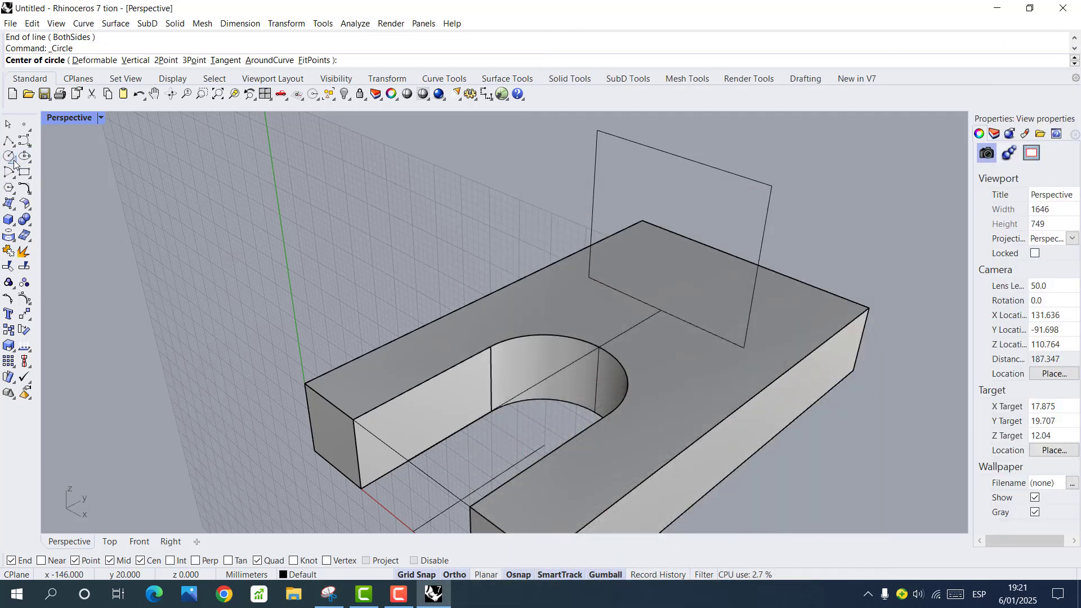
pyautogui.click(14, 161)
pyautogui.click(8, 157)
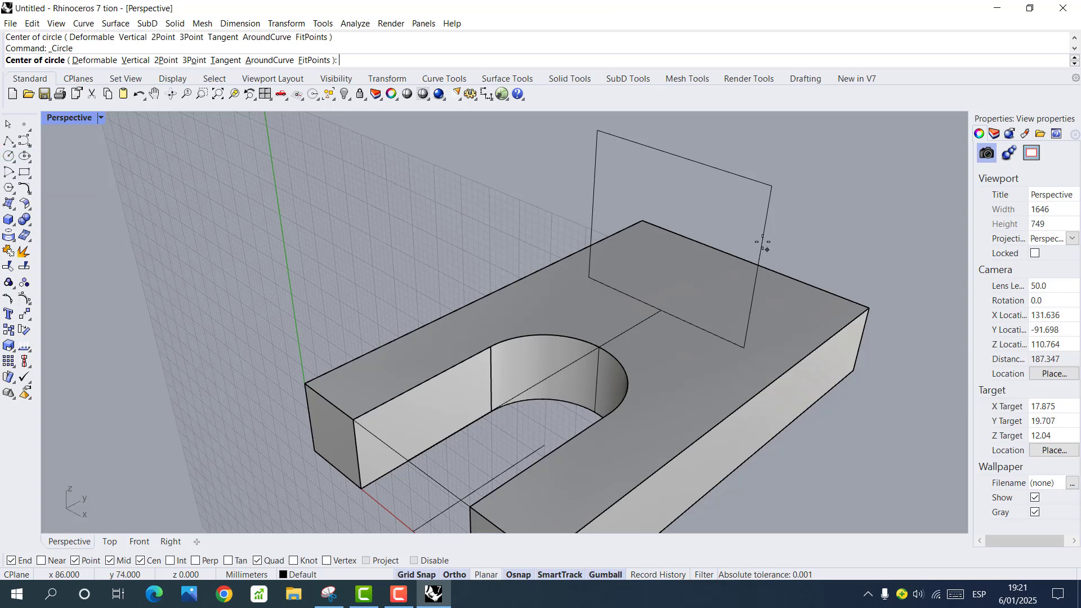
pyautogui.click(678, 157)
pyautogui.write('12')
pyautogui.press('Return')
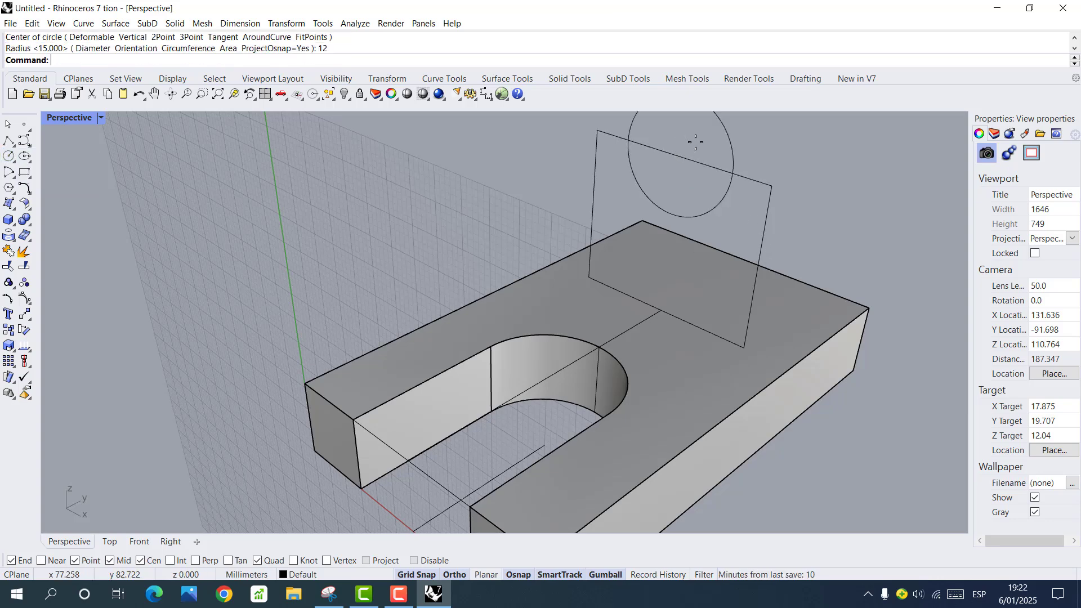
# Trim away the part of the circle above the block profile's upper line, using that line as the cutting object.
pyautogui.scroll(-3, 695, 143)
pyautogui.scroll(2, 702, 130)
pyautogui.scroll(2, 701, 131)
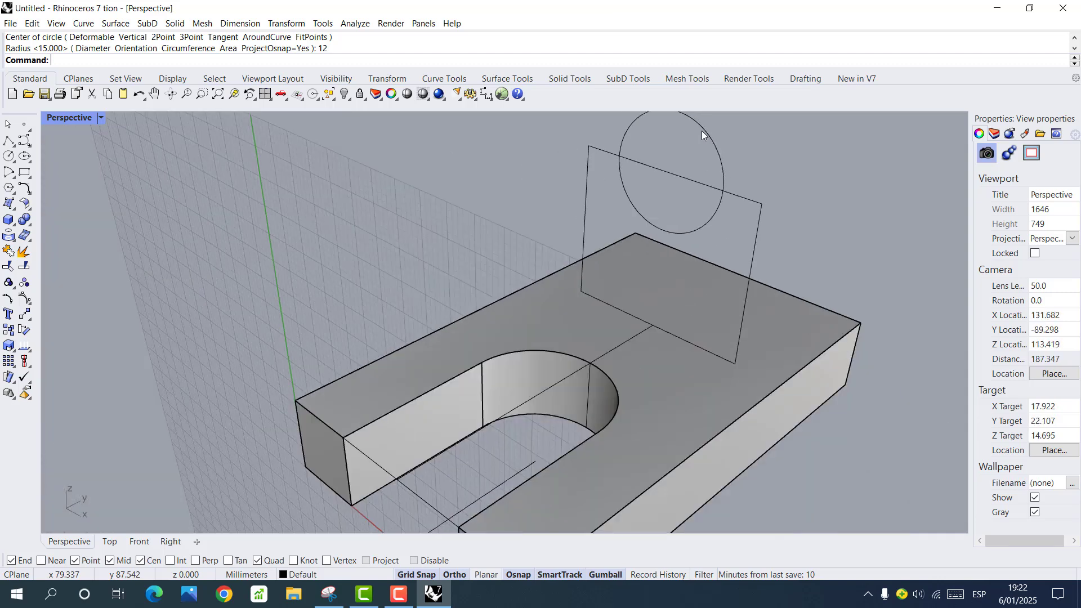
pyautogui.write('trim')
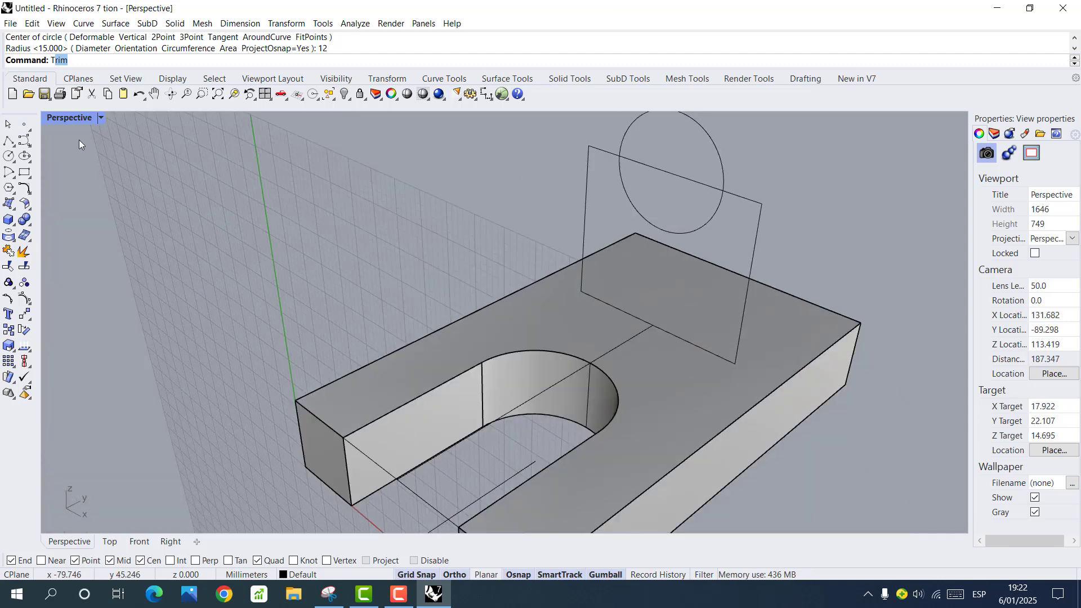
pyautogui.press('Return')
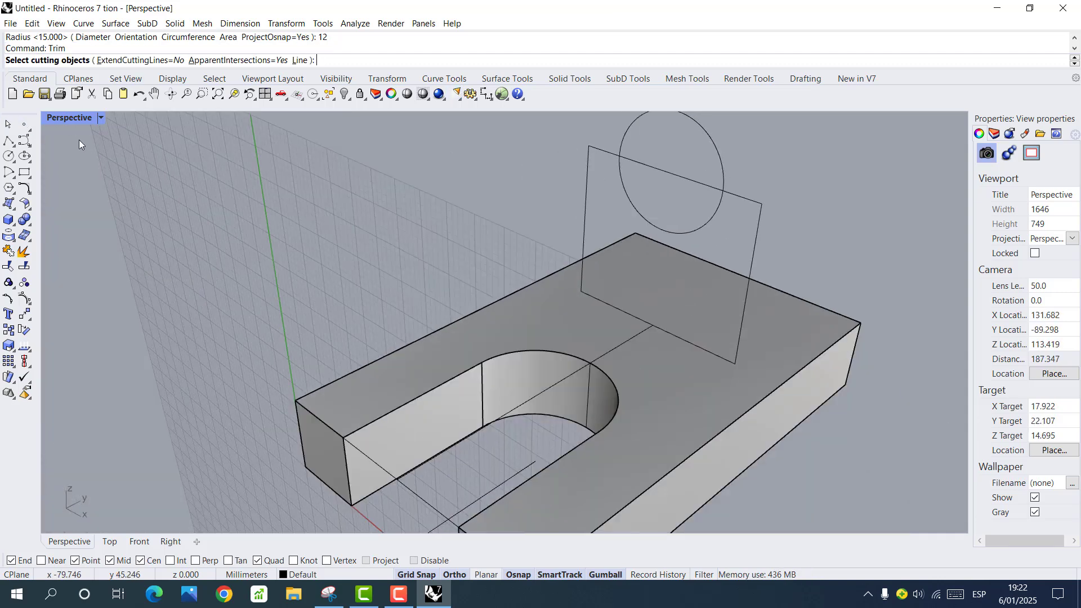
pyautogui.click(687, 181)
pyautogui.press('Return')
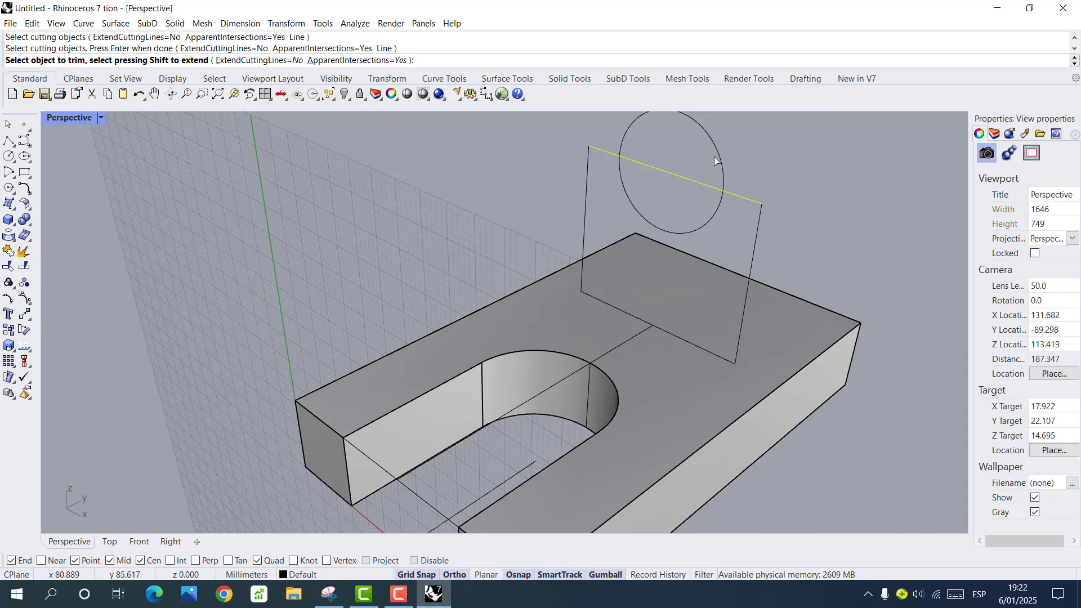
pyautogui.click(718, 147)
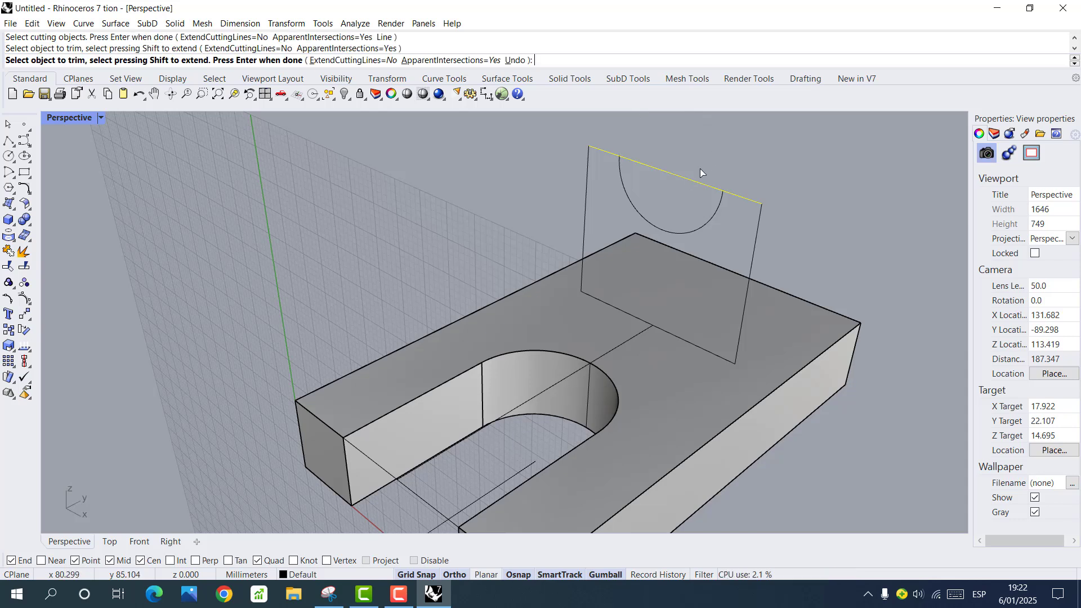
pyautogui.press('Return')
# Trim the segment of the profile's upper line that spans the notch, using the remaining semicircular arc as the cutting object.
pyautogui.press('Return')
pyautogui.click(667, 227)
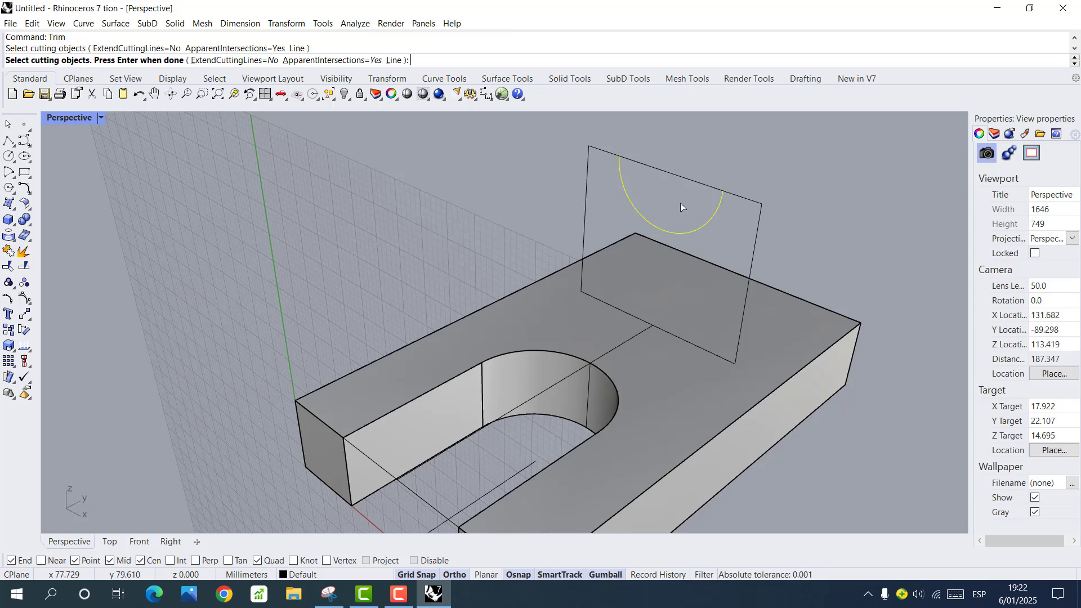
pyautogui.press('Return')
pyautogui.click(685, 178)
pyautogui.press('Return')
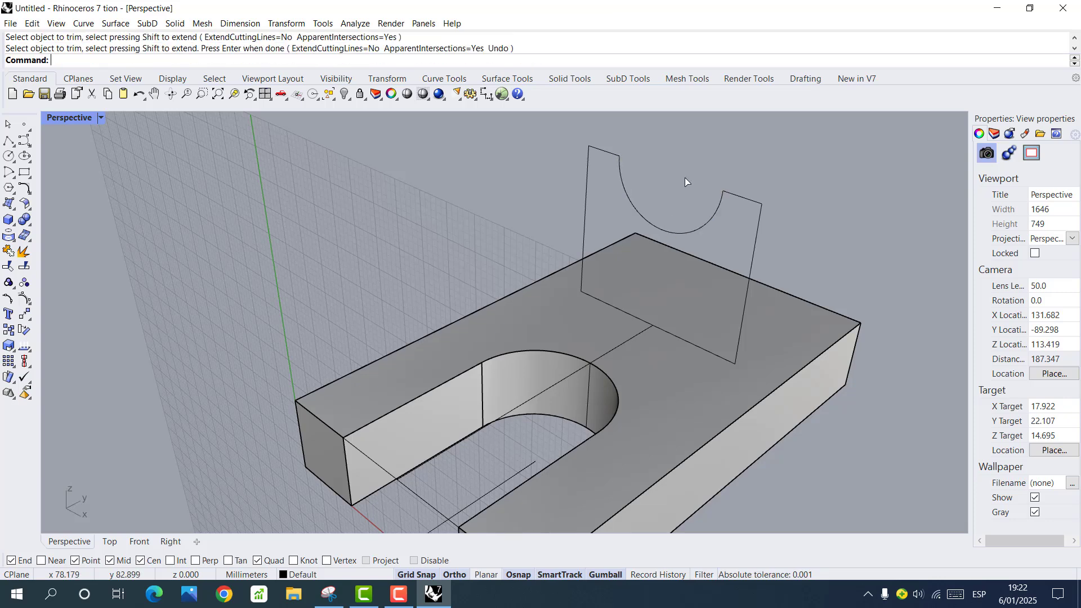
# Join the notch arc, both short upper segments, the two vertical lines and the base line into one closed profile.
pyautogui.write('join')
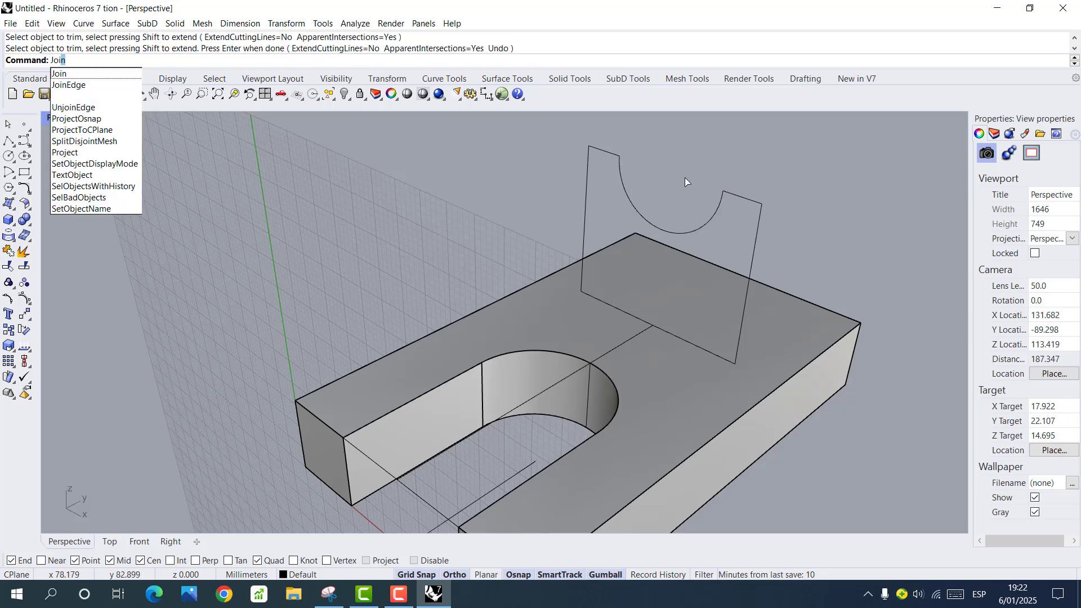
pyautogui.press('Return')
pyautogui.click(619, 167)
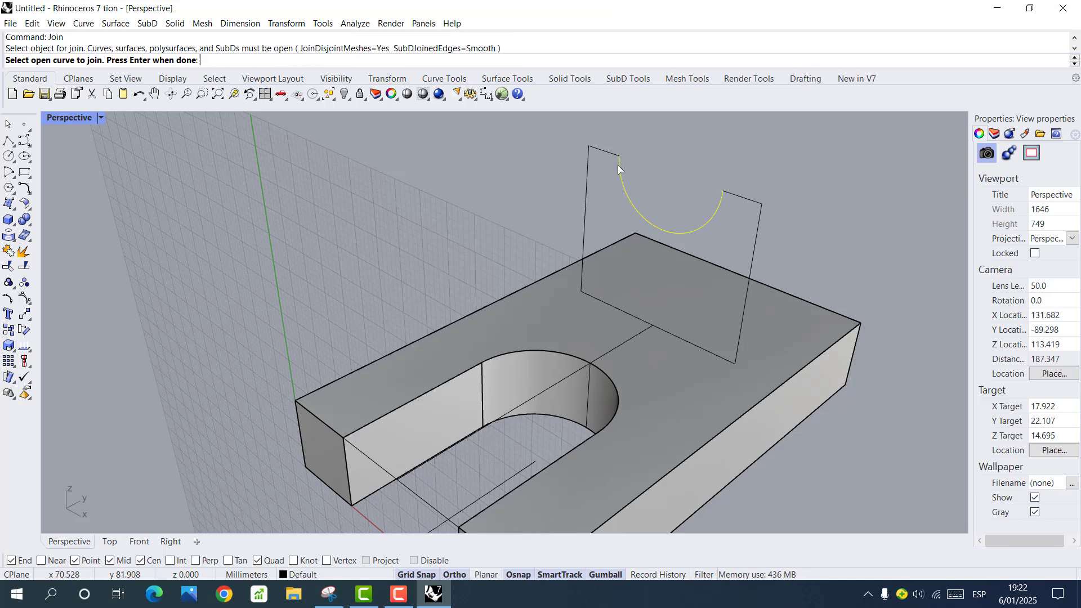
pyautogui.click(594, 158)
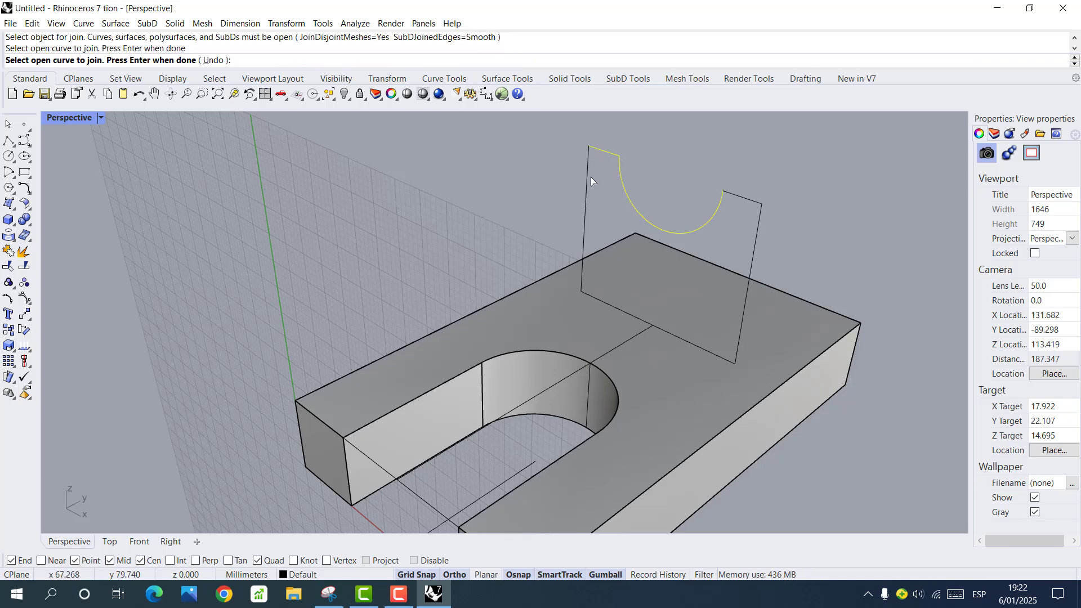
pyautogui.click(589, 178)
pyautogui.click(626, 310)
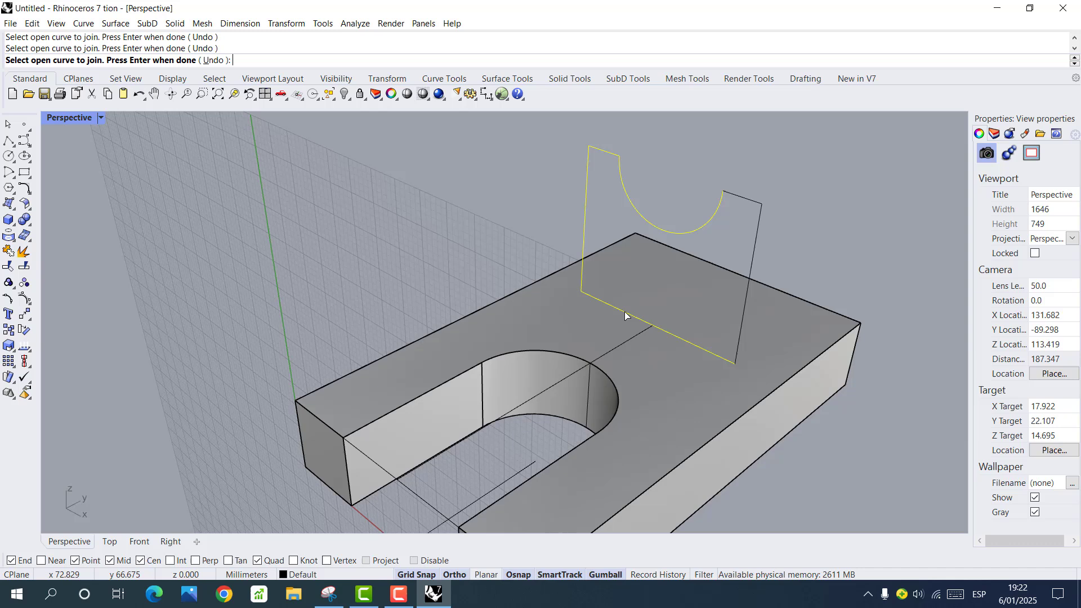
pyautogui.click(753, 249)
pyautogui.click(748, 203)
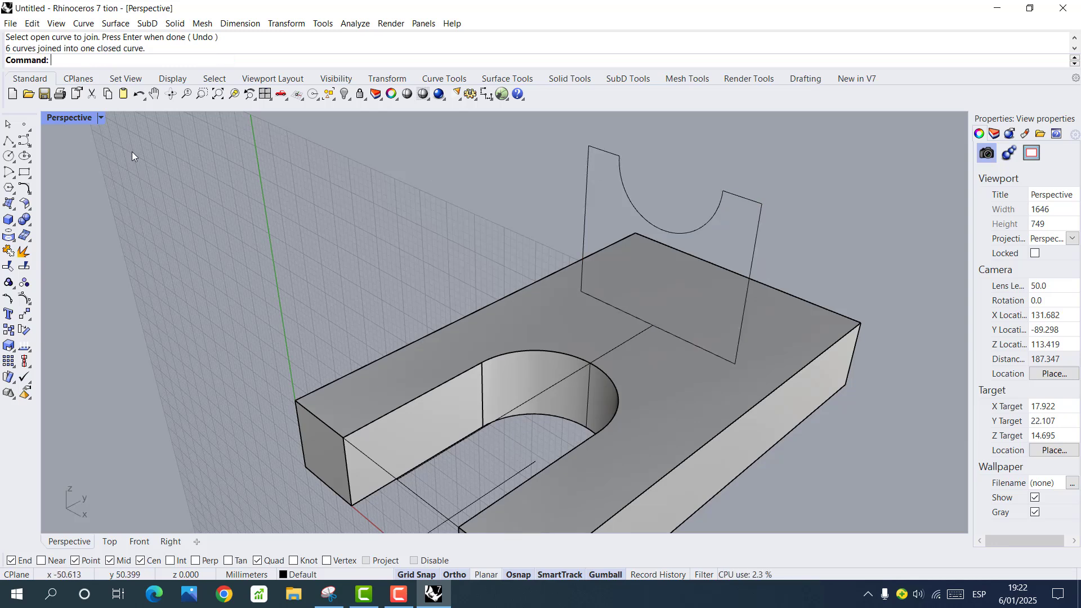
# Extrude the closed notched profile 20 mm toward the rear of the base as a solid, per the reference drawing.
pyautogui.write('ExtrudeCrv')
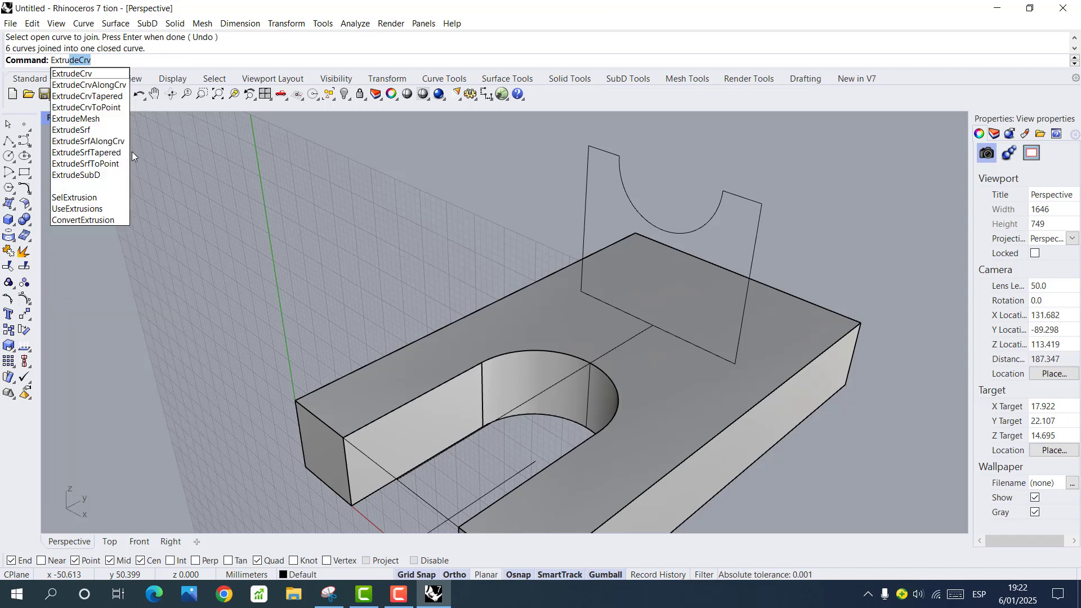
pyautogui.press('Return')
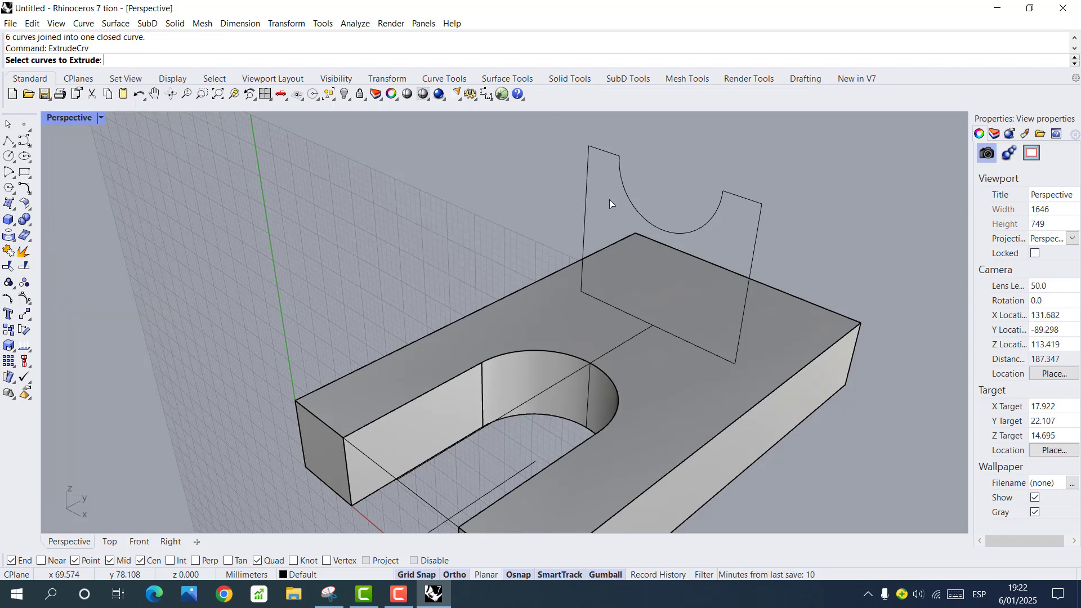
pyautogui.click(627, 196)
pyautogui.press('Return')
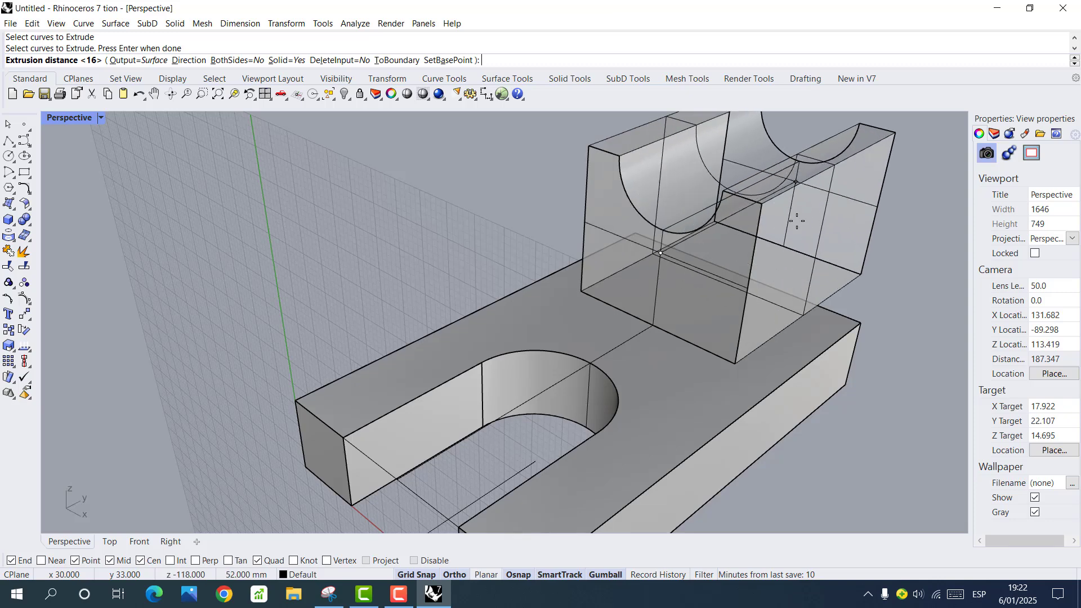
pyautogui.click(330, 594)
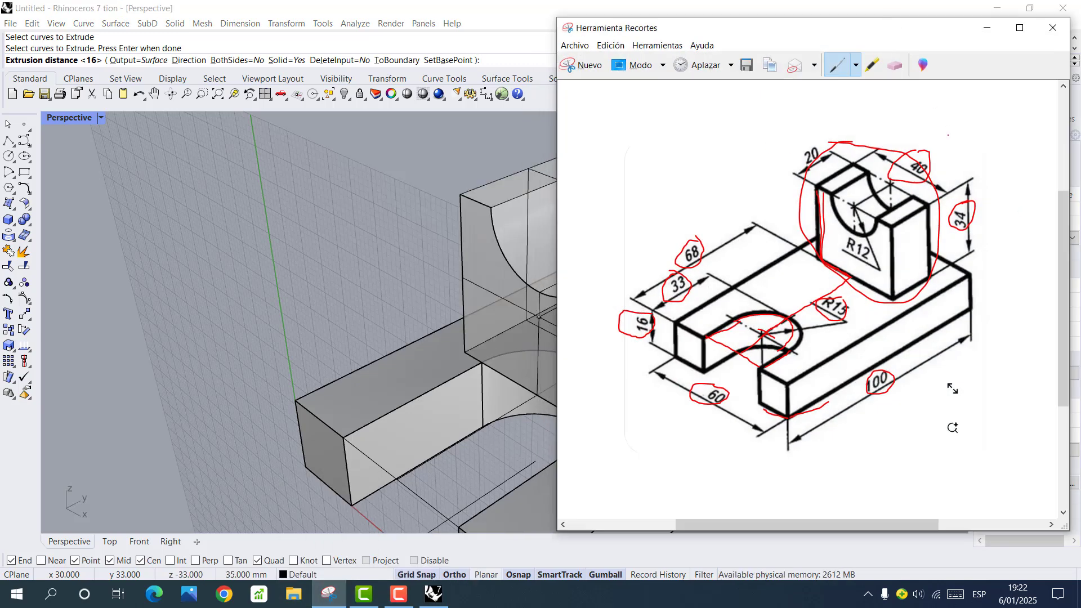
pyautogui.click(987, 28)
pyautogui.write('20')
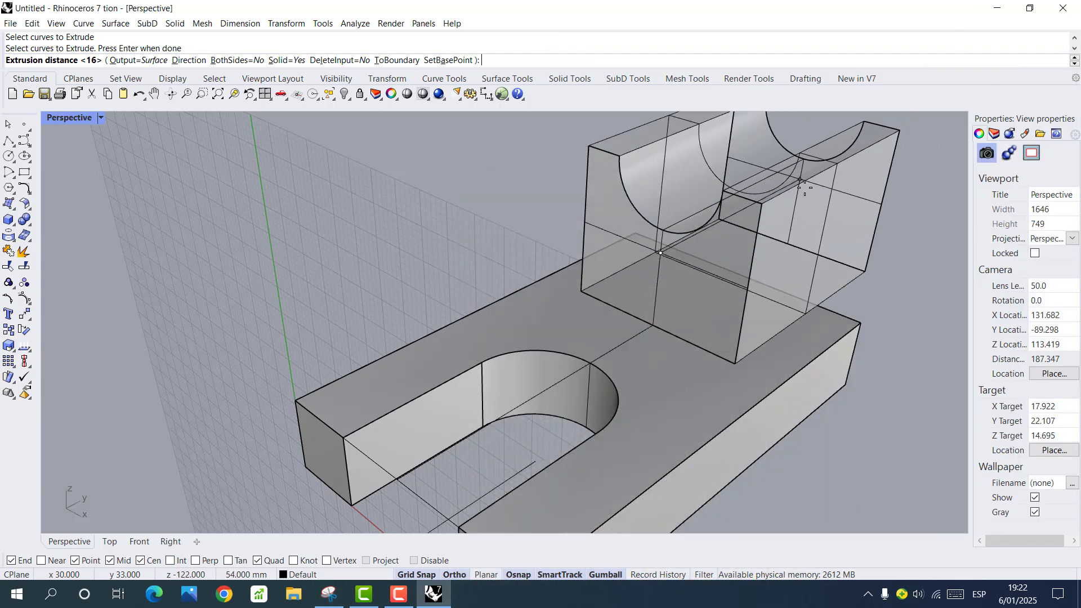
pyautogui.press('Return')
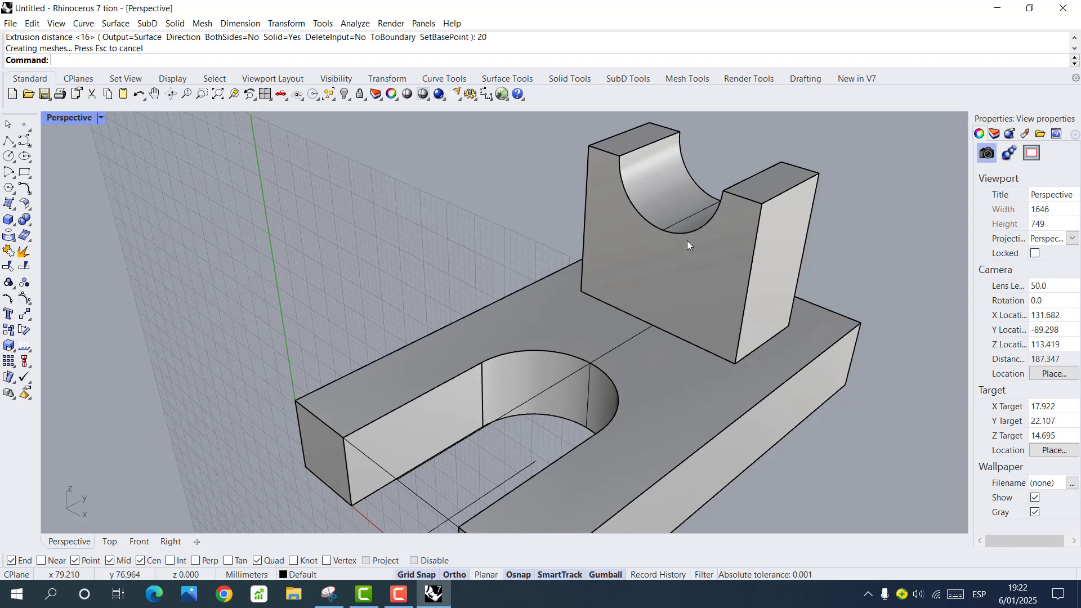
# Combine the slotted base and the notched upright block into one solid with a Boolean union.
pyautogui.scroll(-12, 687, 241)
pyautogui.scroll(6, 698, 210)
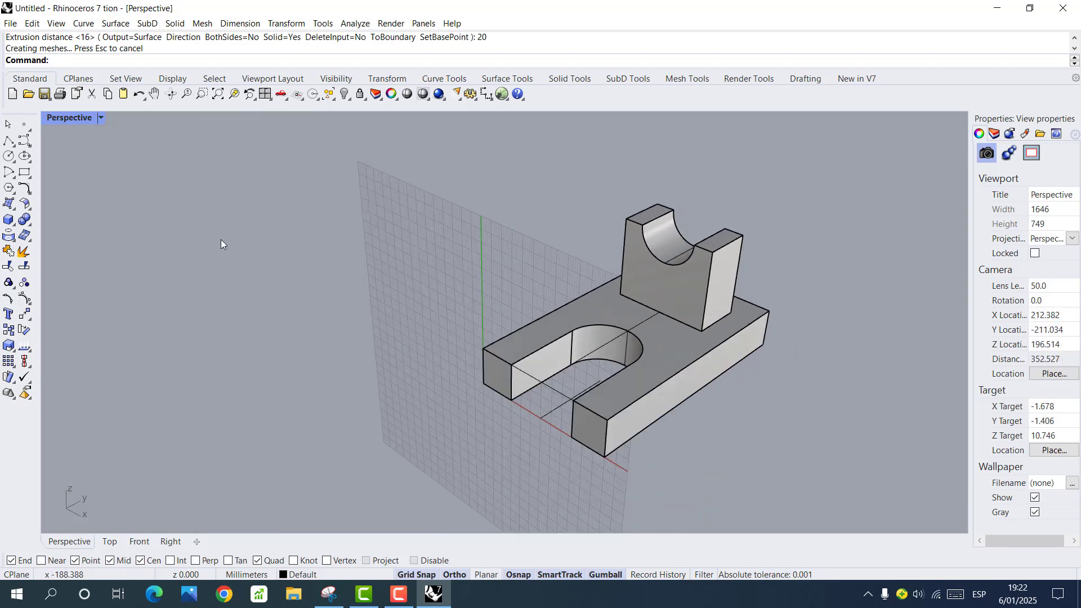
pyautogui.click(25, 220)
pyautogui.click(41, 225)
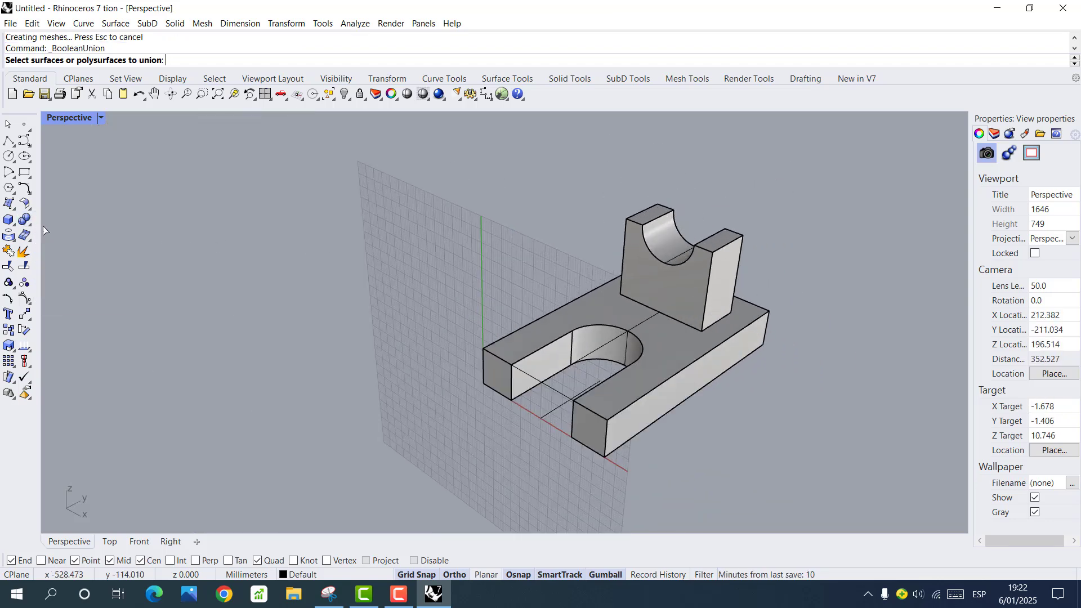
pyautogui.click(697, 354)
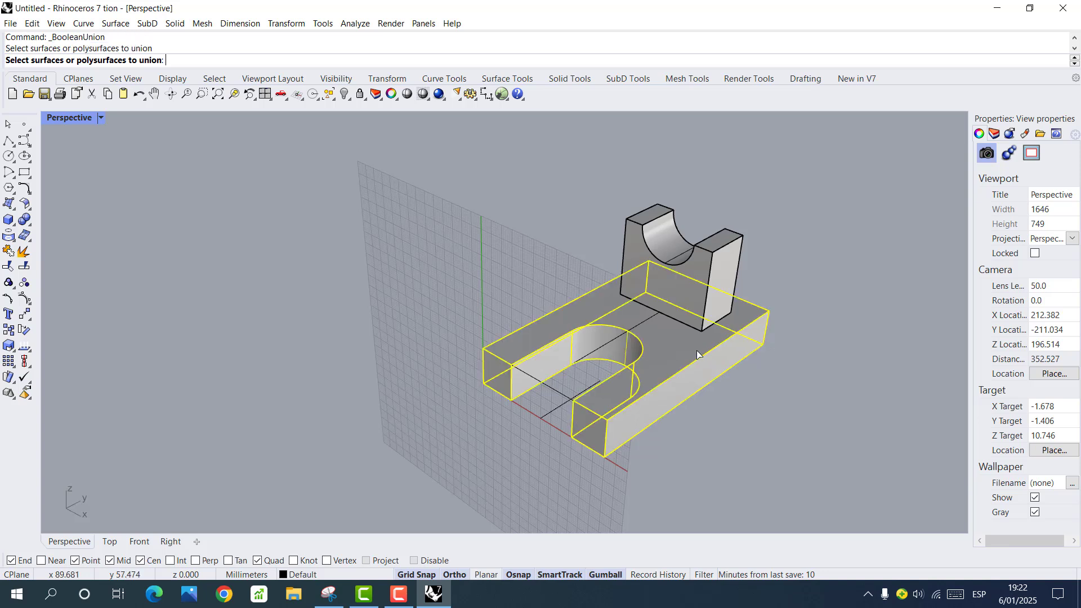
pyautogui.click(719, 279)
pyautogui.press('Return')
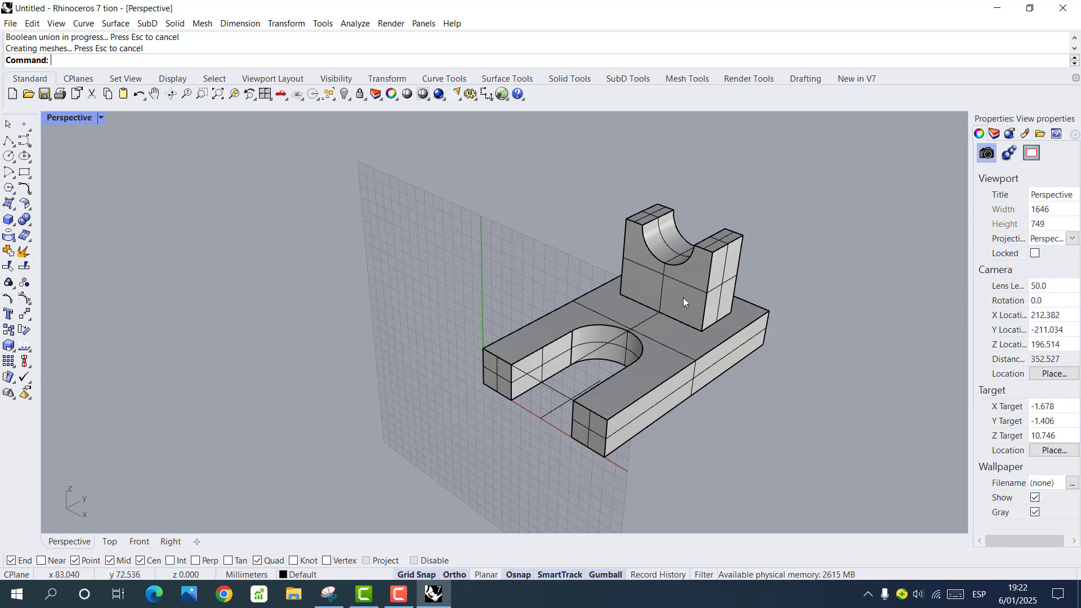
pyautogui.scroll(3, 684, 283)
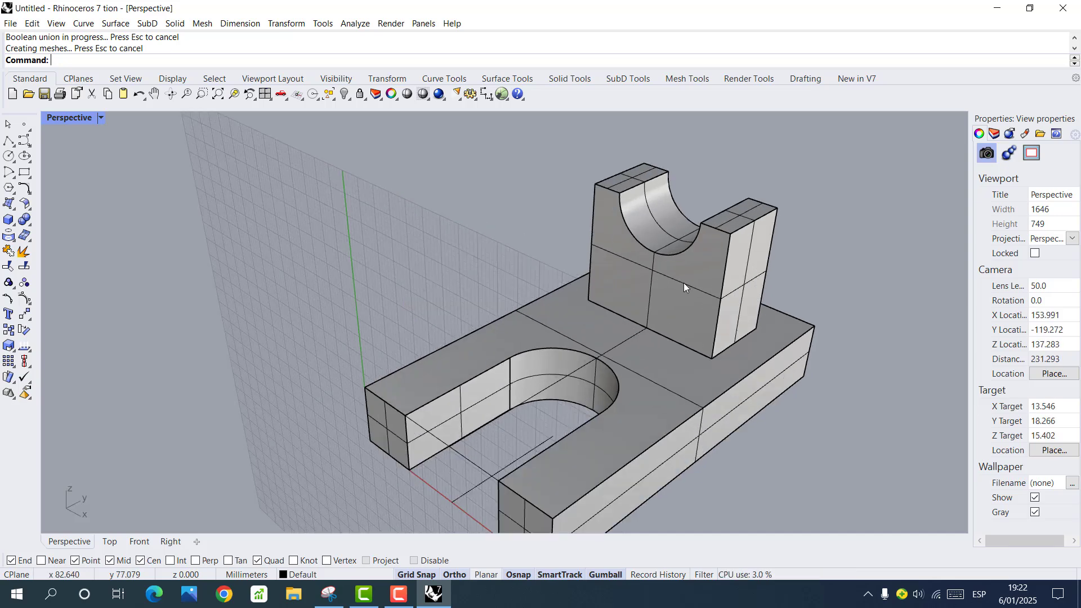